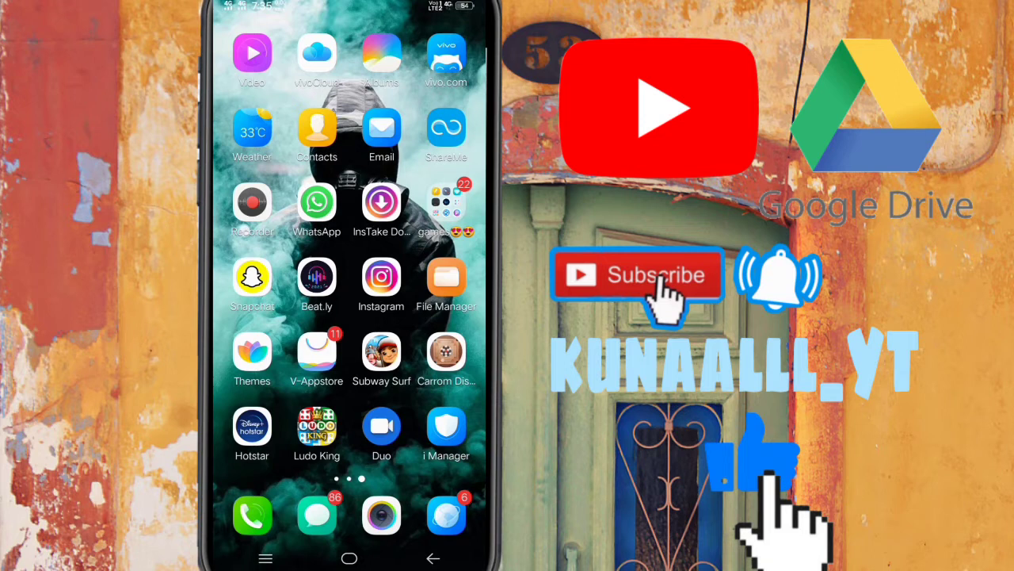
# Step: Launch Google Drive from the Google apps folder on the first home screen page
pyautogui.moveTo(261, 317); pyautogui.dragTo(444, 317)
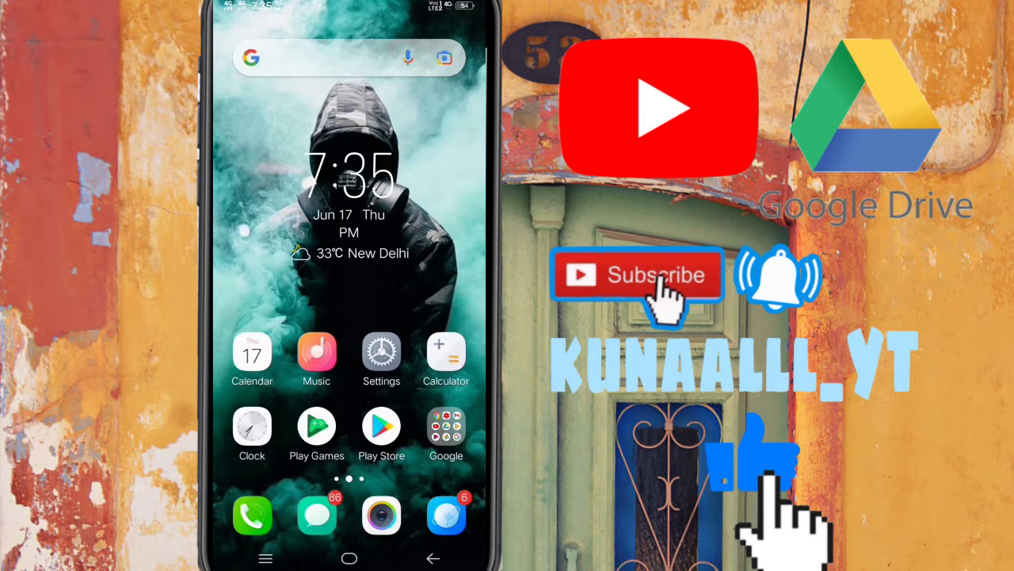
pyautogui.click(446, 373)
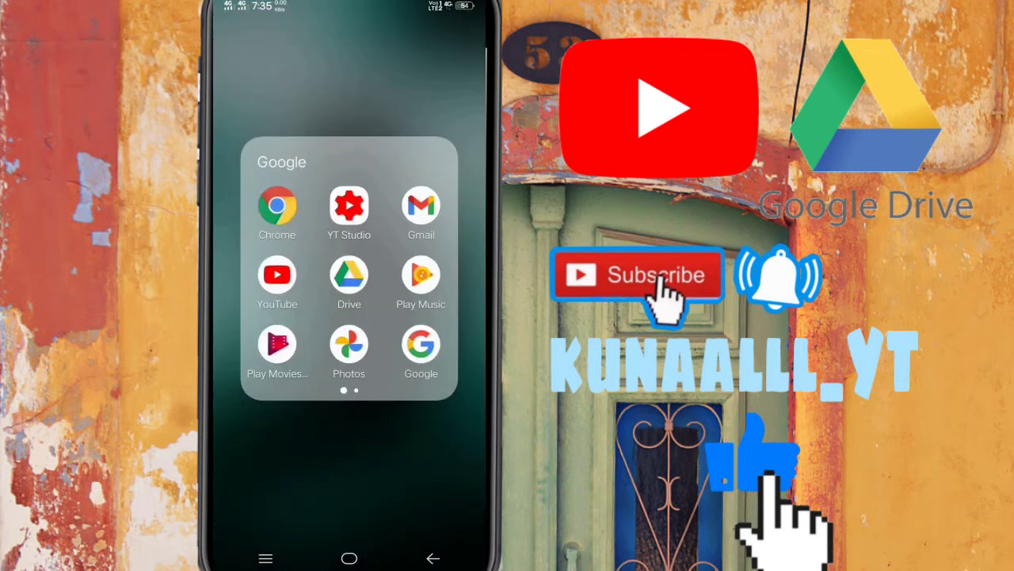
pyautogui.click(348, 275)
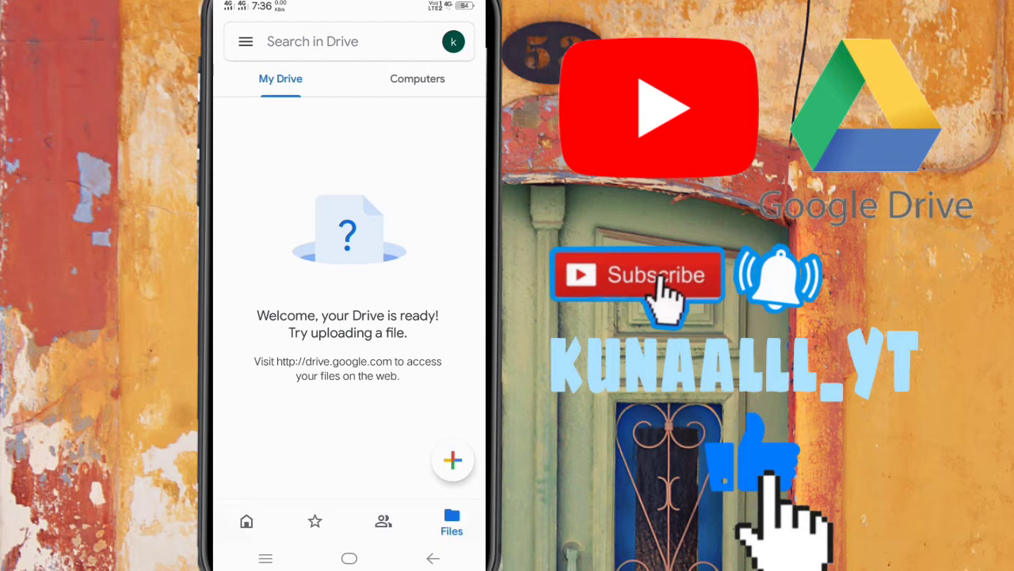
pyautogui.click(418, 79)
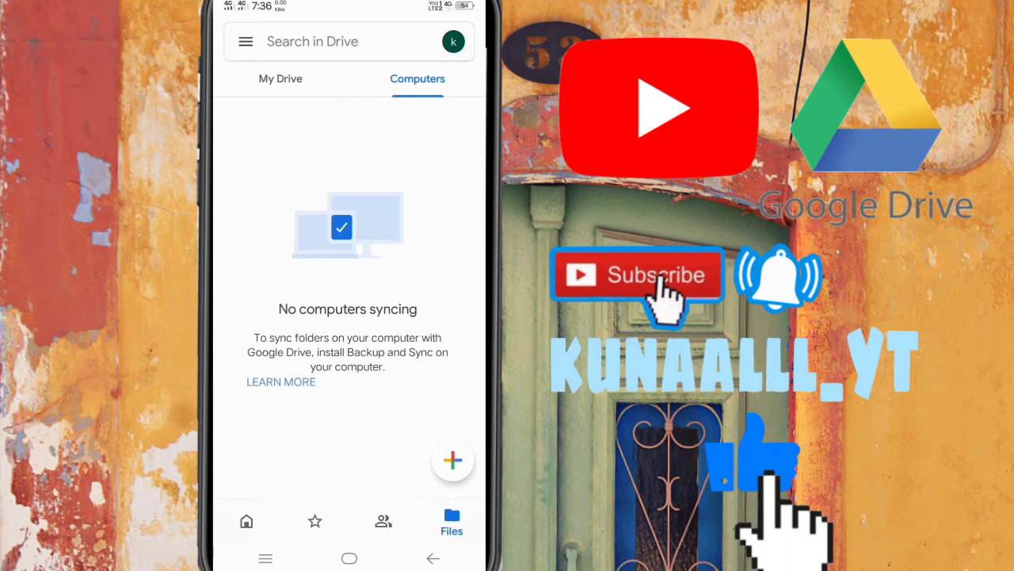
pyautogui.click(281, 79)
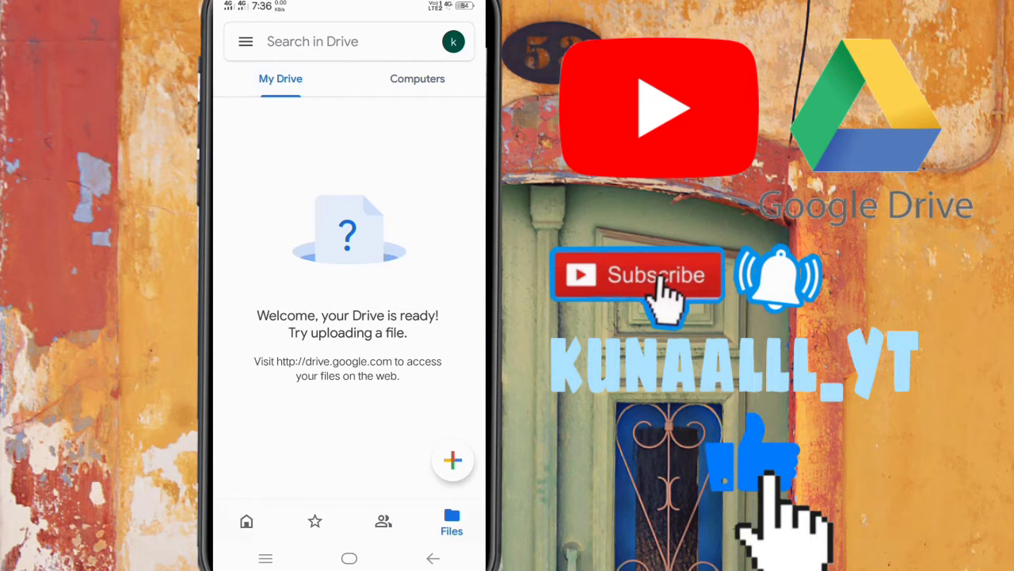
pyautogui.click(453, 42)
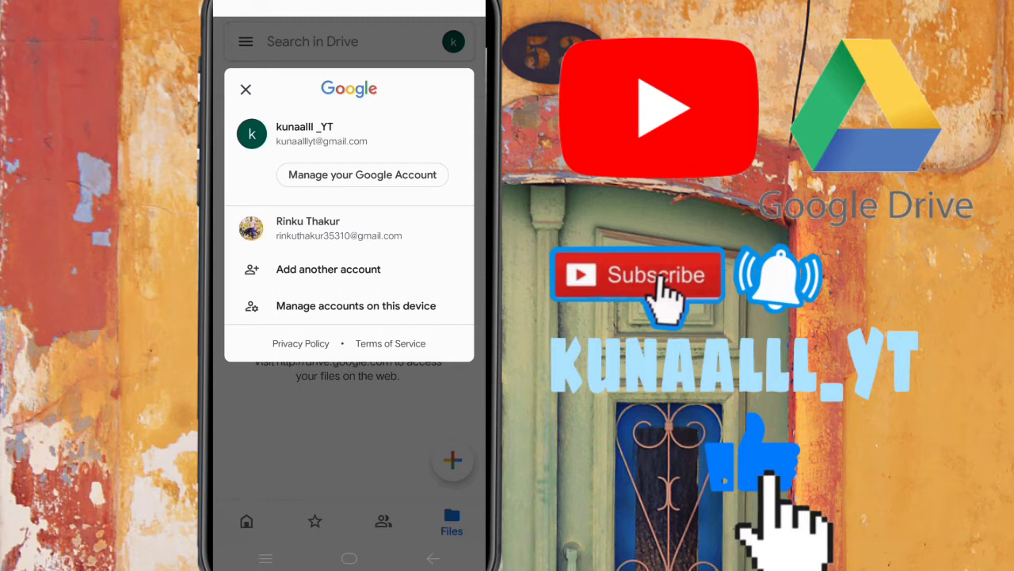
pyautogui.click(245, 89)
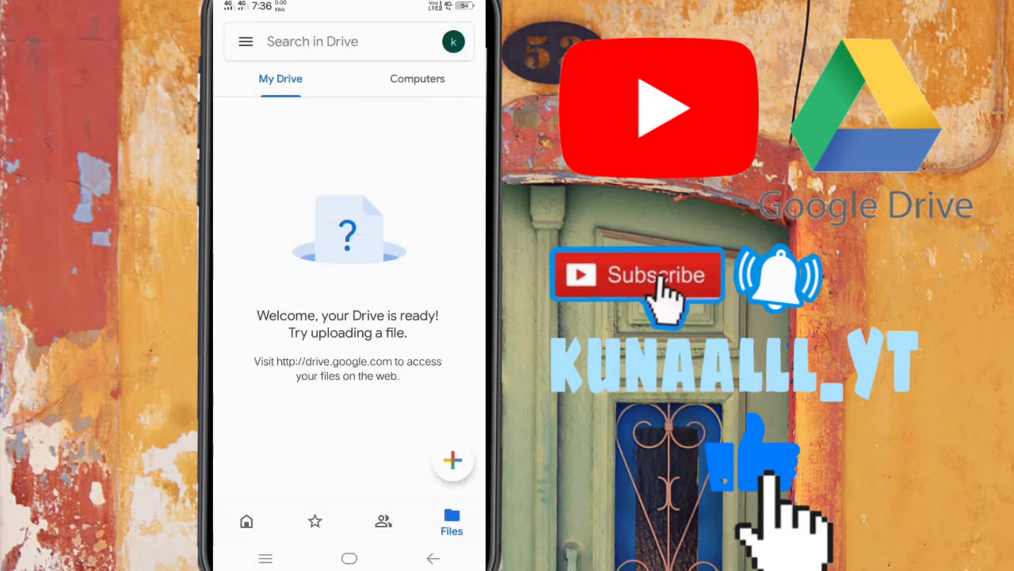
pyautogui.click(384, 520)
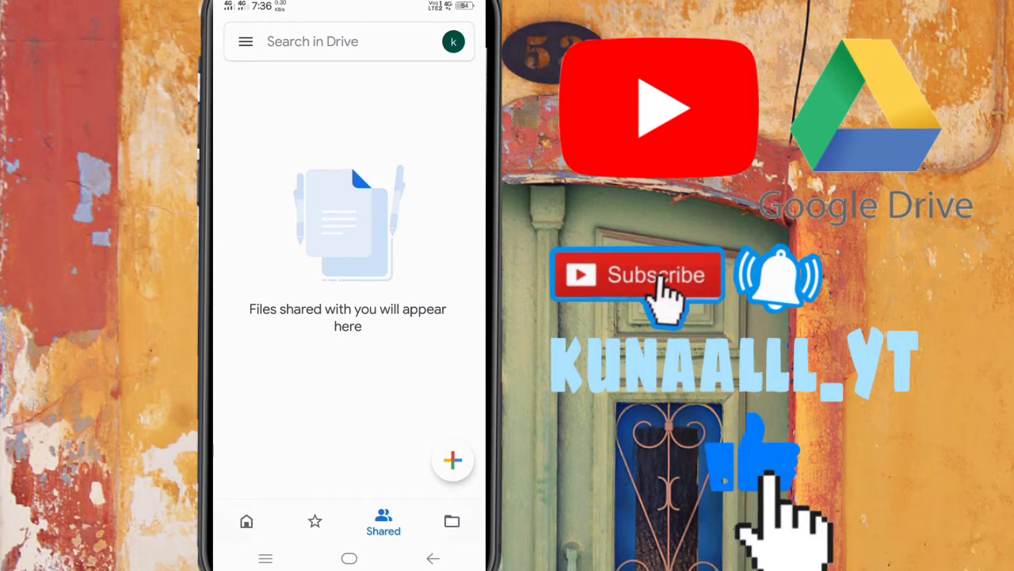
# Step: Visit the Starred and Home views, return to the My Drive files list, and bring up the + create menu
pyautogui.click(315, 521)
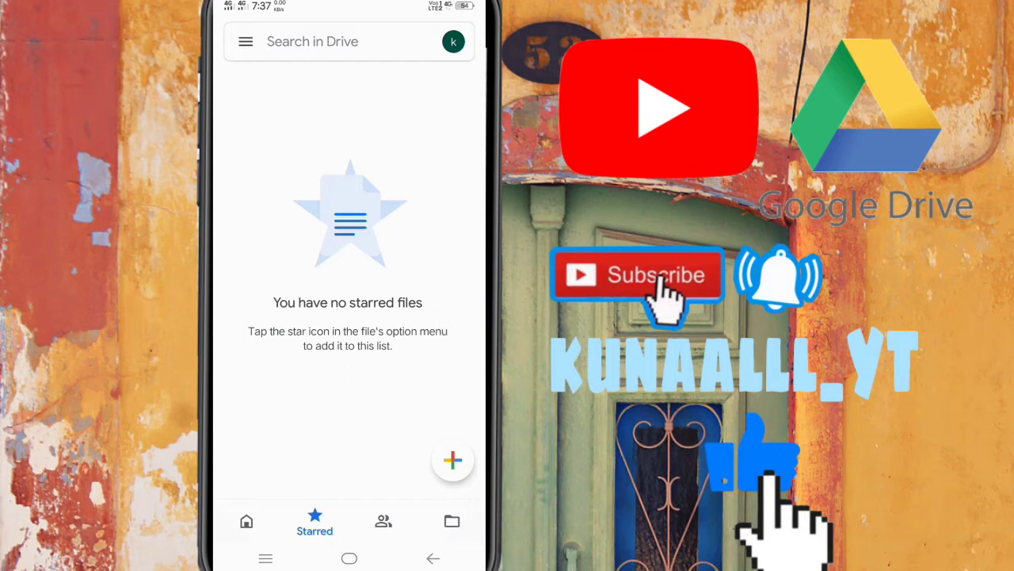
pyautogui.click(247, 521)
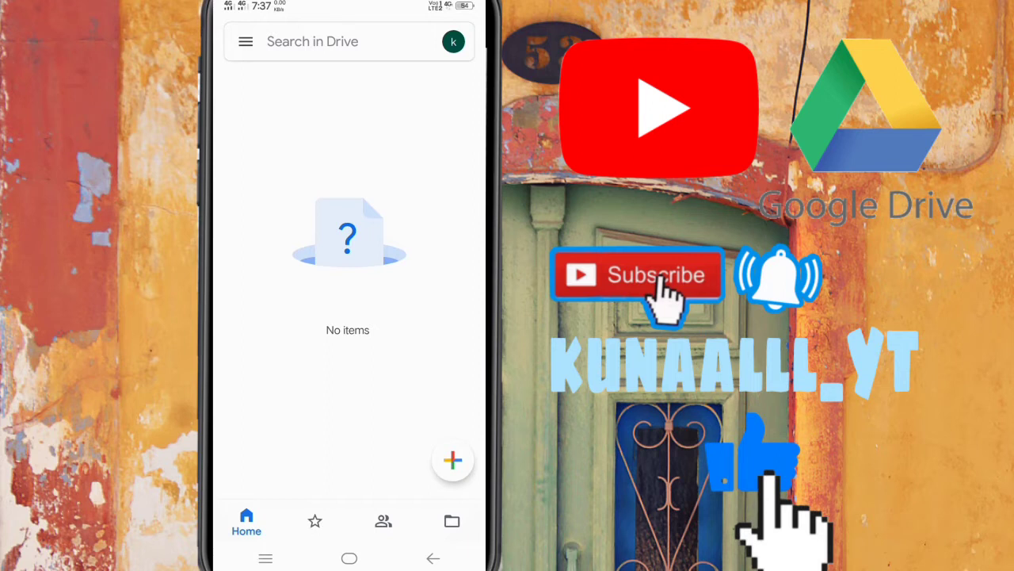
pyautogui.click(452, 521)
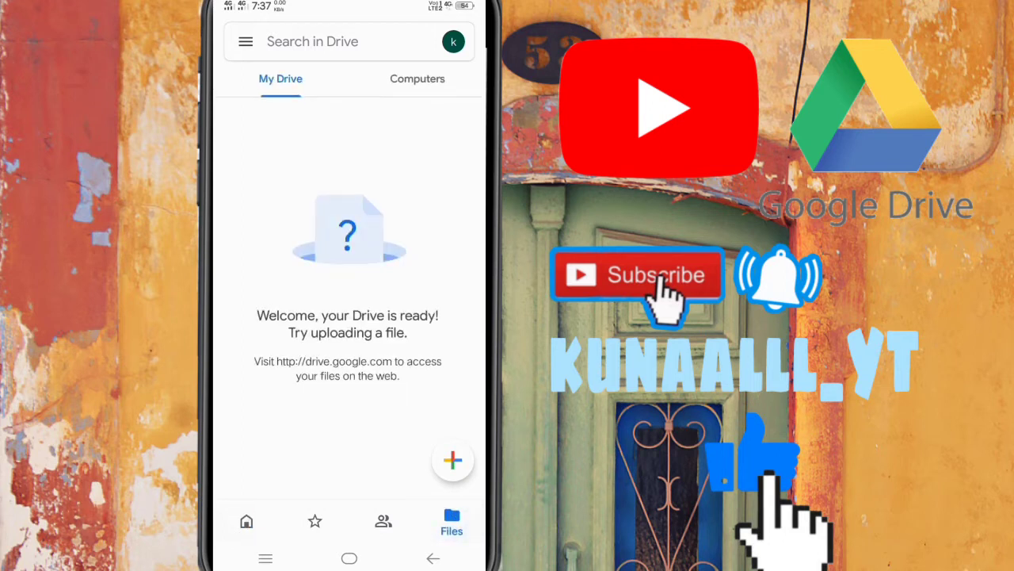
pyautogui.click(453, 460)
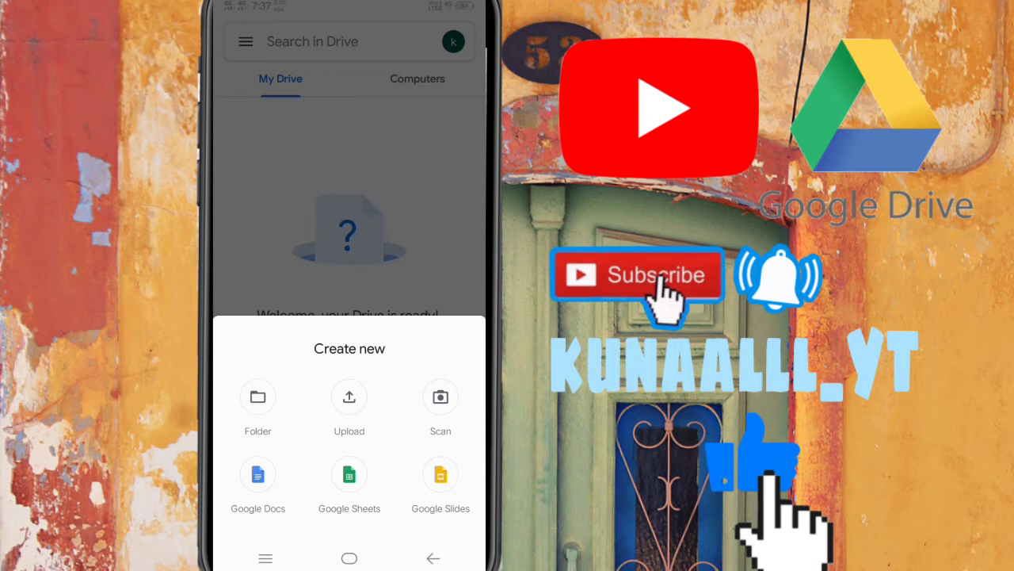
# Step: Create a new folder named 'Kunaalll_YT' in My Drive
pyautogui.click(257, 396)
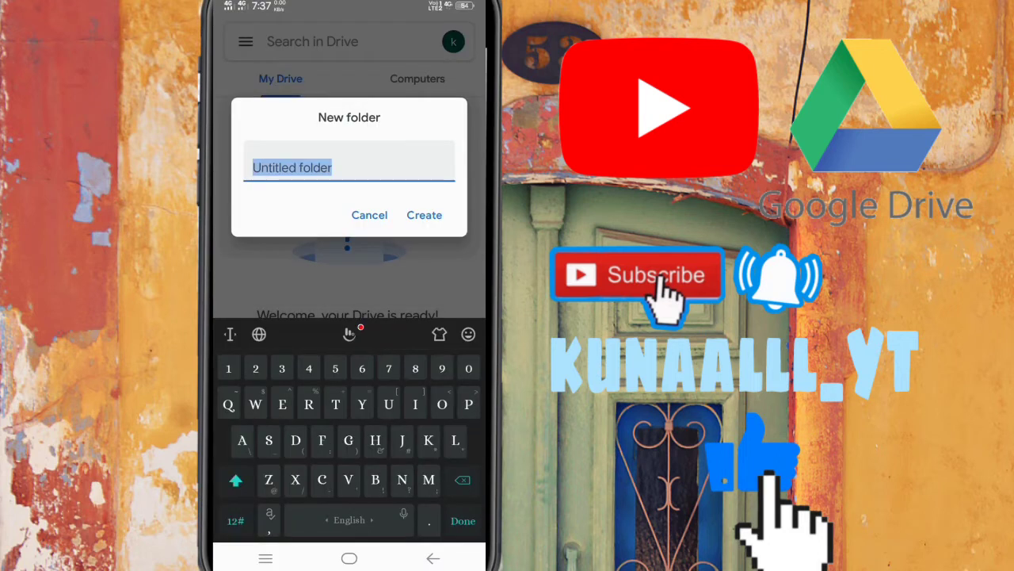
pyautogui.press('BackSpace')
pyautogui.write('Kunaalll')
pyautogui.click(236, 520)
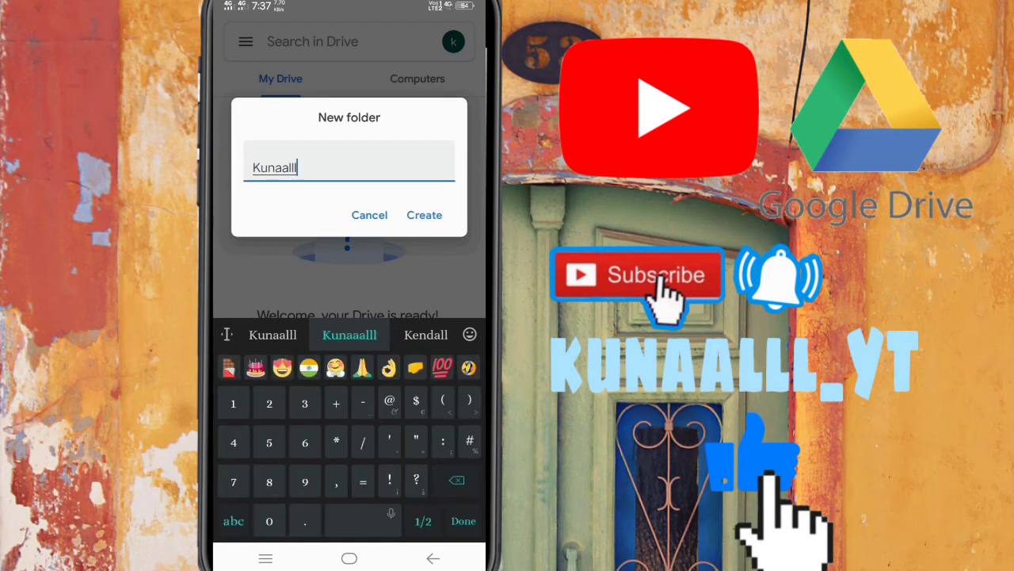
pyautogui.write('_')
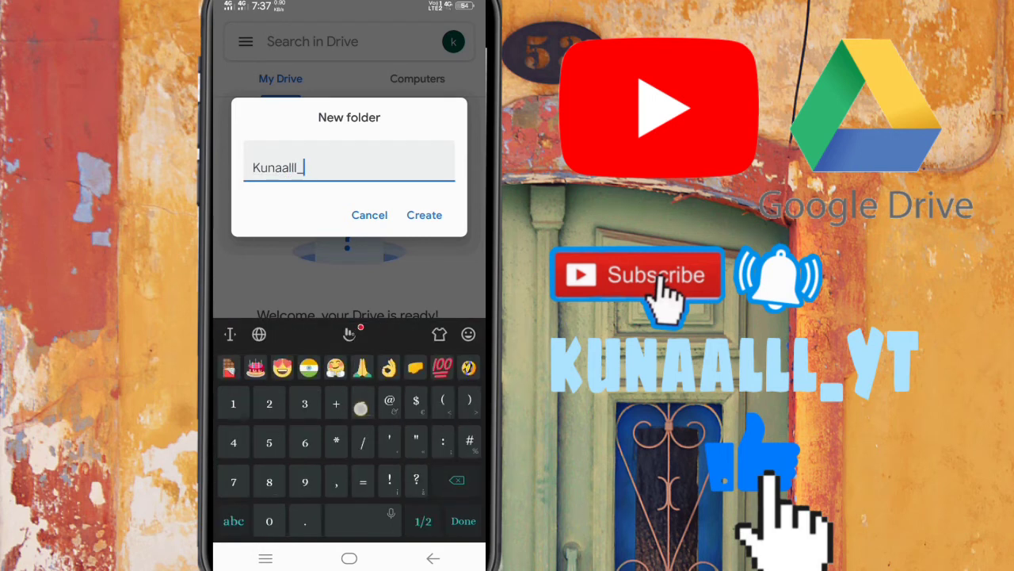
pyautogui.click(233, 520)
pyautogui.click(235, 481)
pyautogui.write('Y')
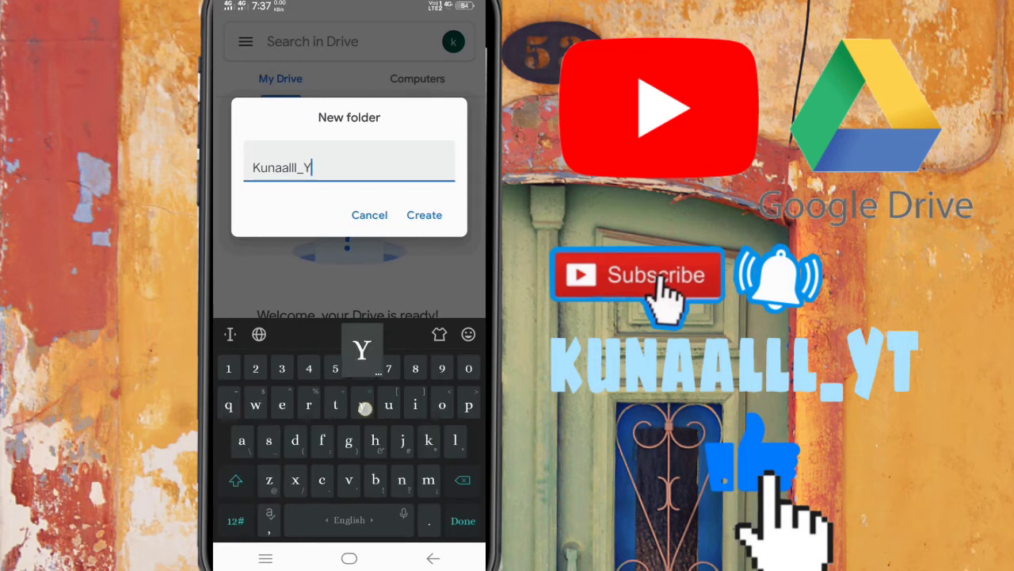
pyautogui.write('T')
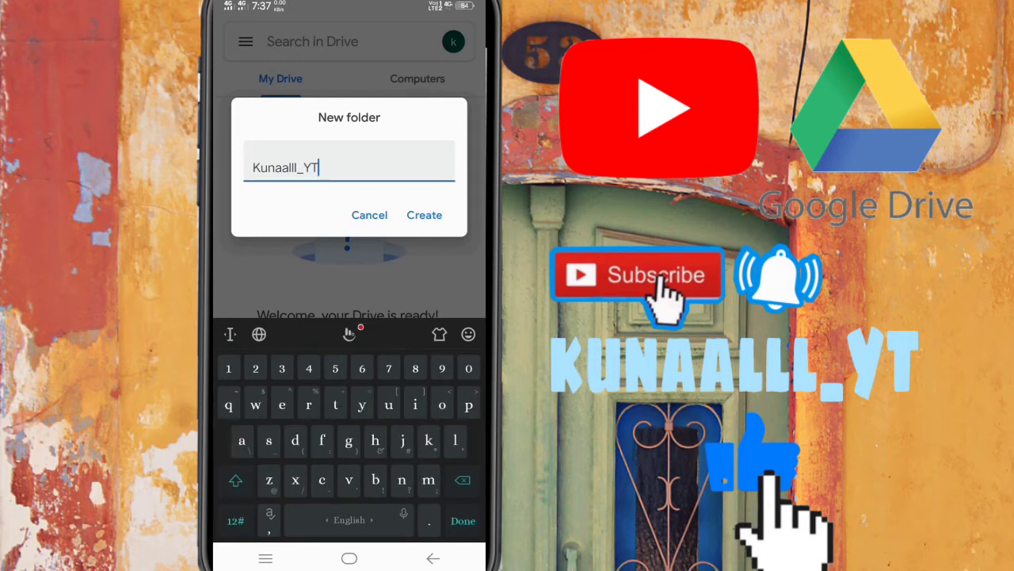
pyautogui.click(425, 214)
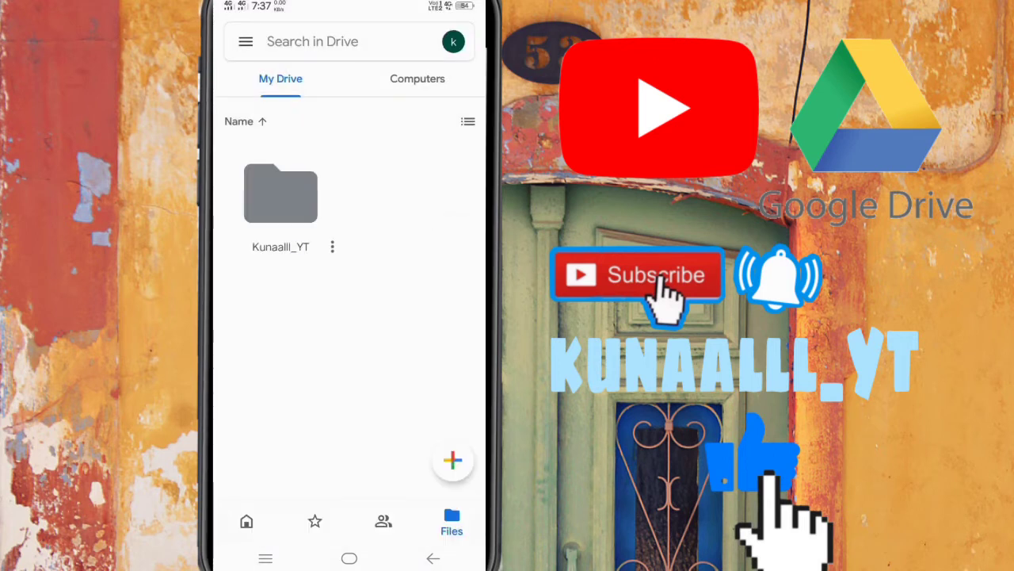
# Step: Inside the Kunaalll_YT folder, start an upload and clear the accidentally selected photos in the picker
pyautogui.click(307, 189)
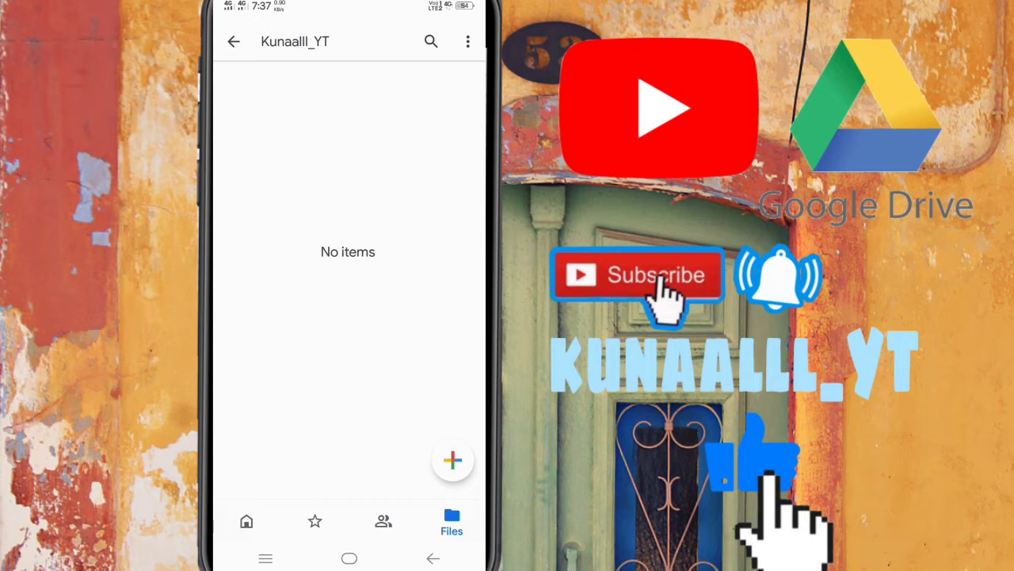
pyautogui.click(453, 460)
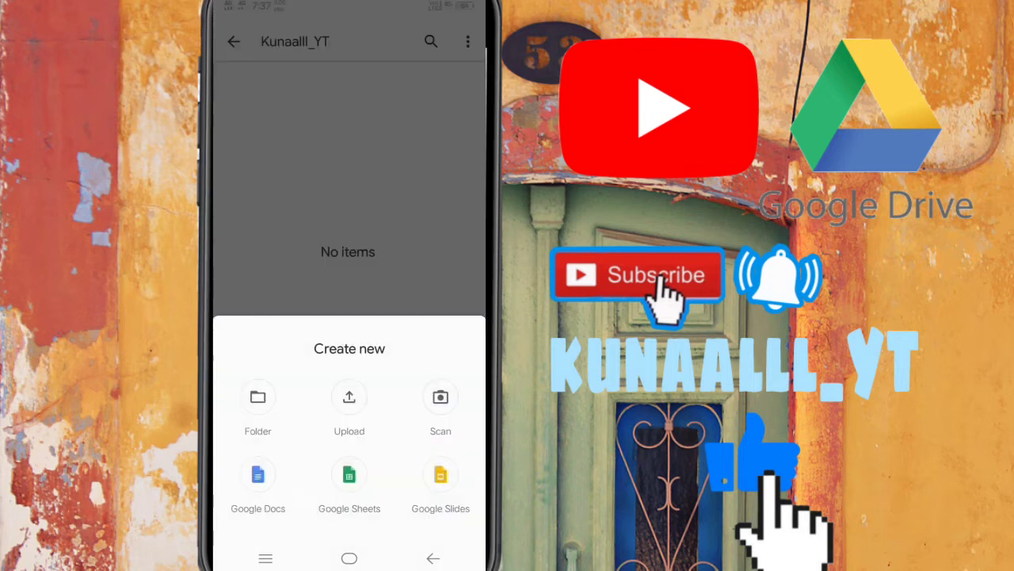
pyautogui.click(349, 397)
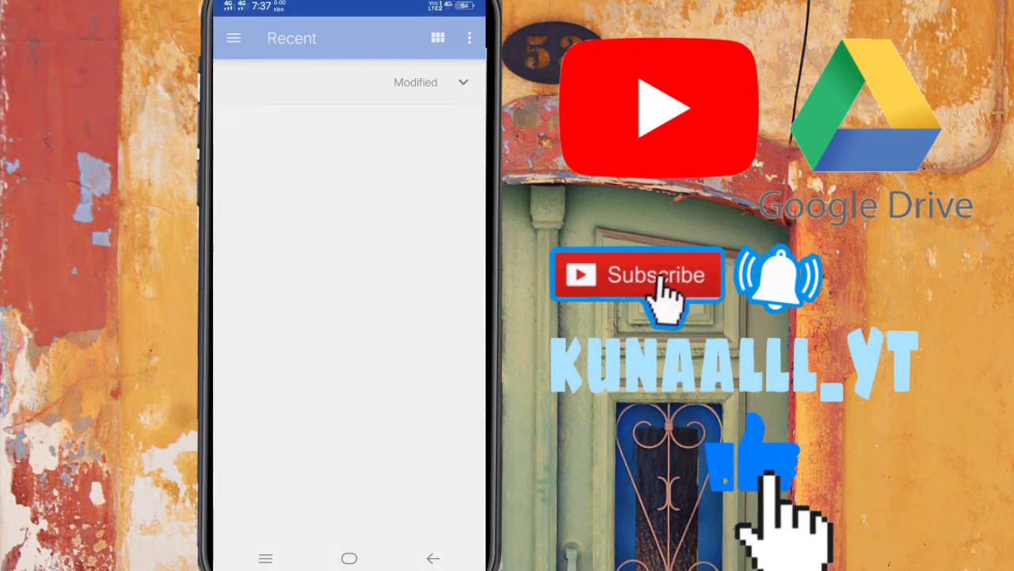
pyautogui.scroll(-10, 382, 422)
pyautogui.scroll(-5, 382, 421)
pyautogui.scroll(-5, 379, 415)
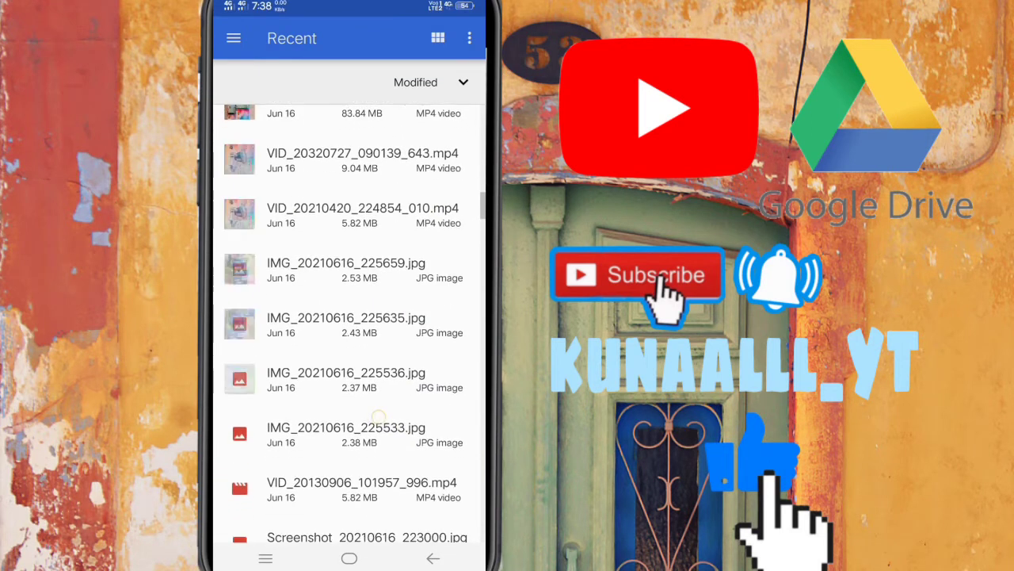
pyautogui.moveTo(379, 415); pyautogui.dragTo(397, 395)
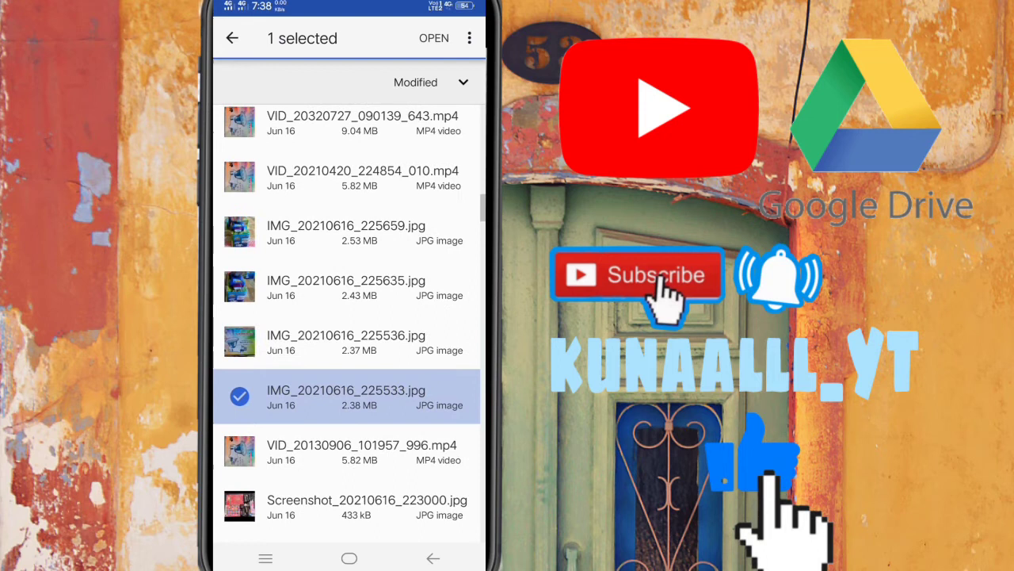
pyautogui.click(381, 397)
pyautogui.scroll(-10, 384, 390)
pyautogui.scroll(-3, 384, 390)
pyautogui.scroll(-3, 380, 404)
pyautogui.scroll(-5, 376, 428)
pyautogui.scroll(-5, 372, 449)
pyautogui.scroll(-5, 372, 450)
pyautogui.moveTo(365, 351); pyautogui.dragTo(363, 431)
pyautogui.click(393, 420)
pyautogui.scroll(-2, 393, 349)
pyautogui.click(393, 248)
pyautogui.scroll(-10, 393, 317)
pyautogui.scroll(-10, 406, 307)
pyautogui.scroll(-2, 373, 396)
pyautogui.scroll(-2, 364, 414)
pyautogui.scroll(-10, 362, 414)
pyautogui.scroll(-10, 387, 351)
pyautogui.scroll(10, 349, 317)
# Step: Browse Pictures > WhatsApp Documents and upload DSC_0061.NEF into the folder
pyautogui.click(233, 38)
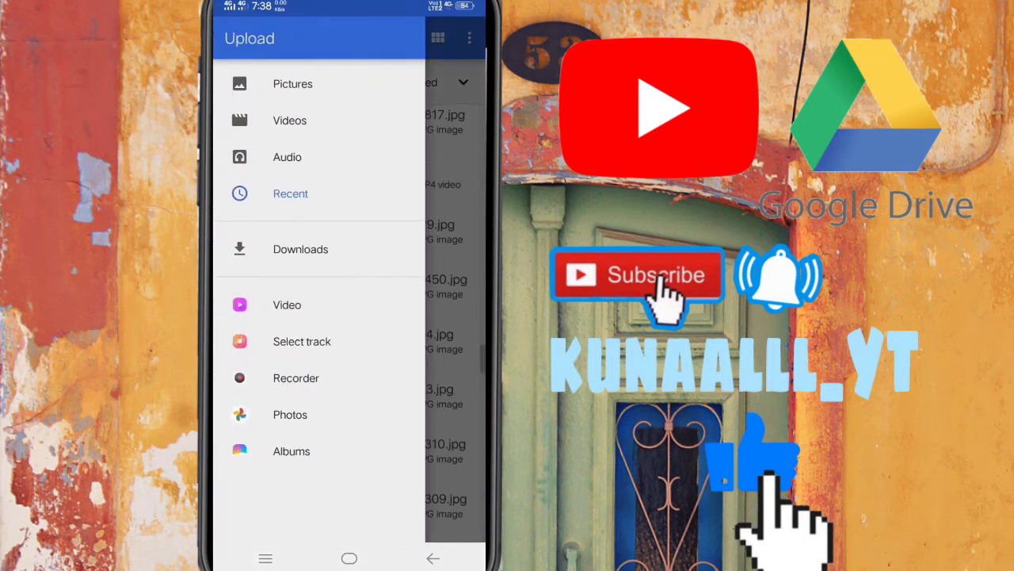
pyautogui.click(293, 83)
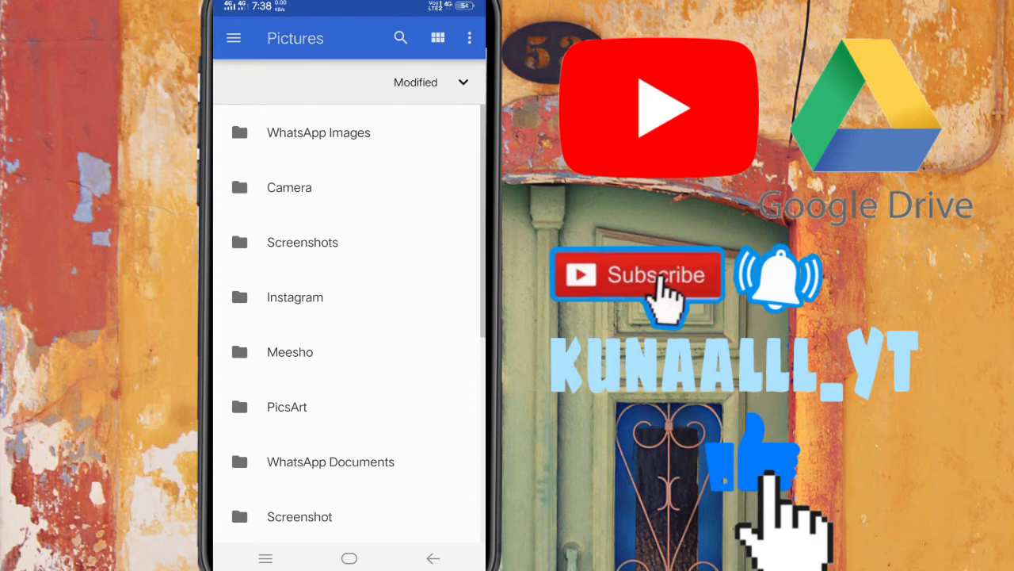
pyautogui.moveTo(385, 277); pyautogui.dragTo(388, 236)
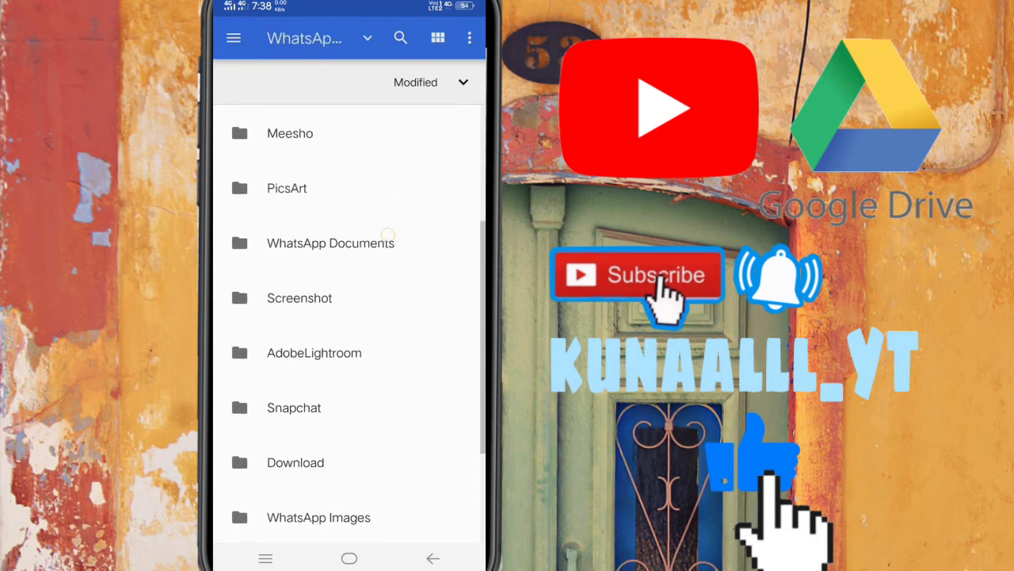
pyautogui.click(387, 237)
pyautogui.moveTo(403, 269); pyautogui.dragTo(402, 127)
pyautogui.moveTo(348, 381); pyautogui.dragTo(349, 151)
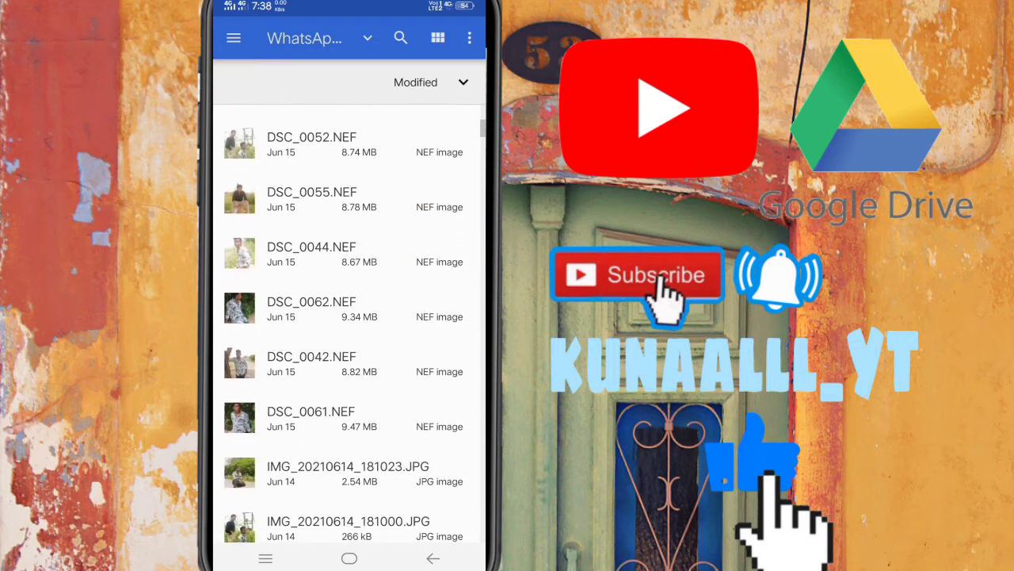
pyautogui.click(397, 417)
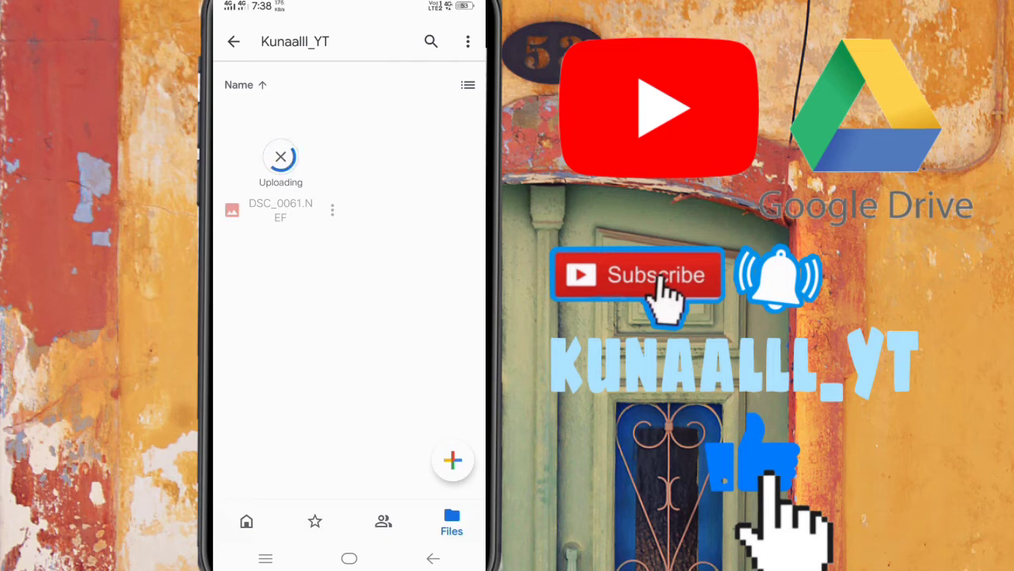
# Step: Back in the My Drive root, upload IMG_20210614_180754.JPG from the WhatsApp folder
pyautogui.click(233, 41)
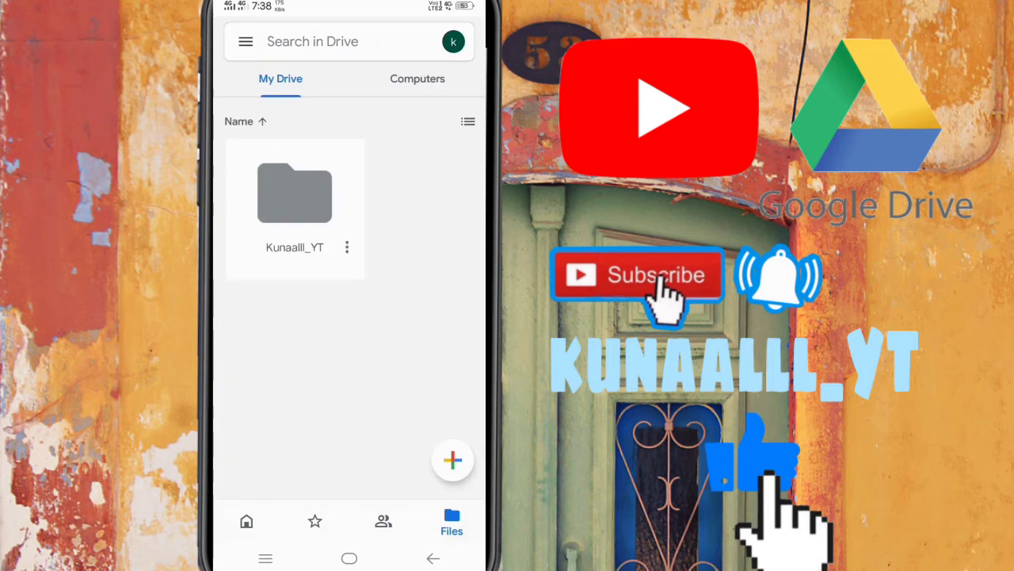
pyautogui.click(452, 459)
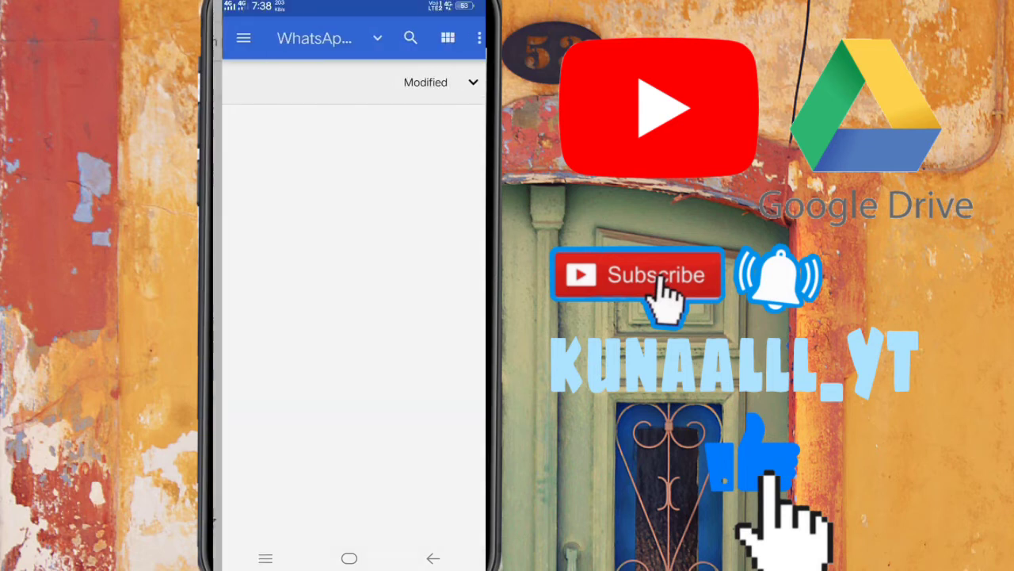
pyautogui.scroll(-4, 343, 320)
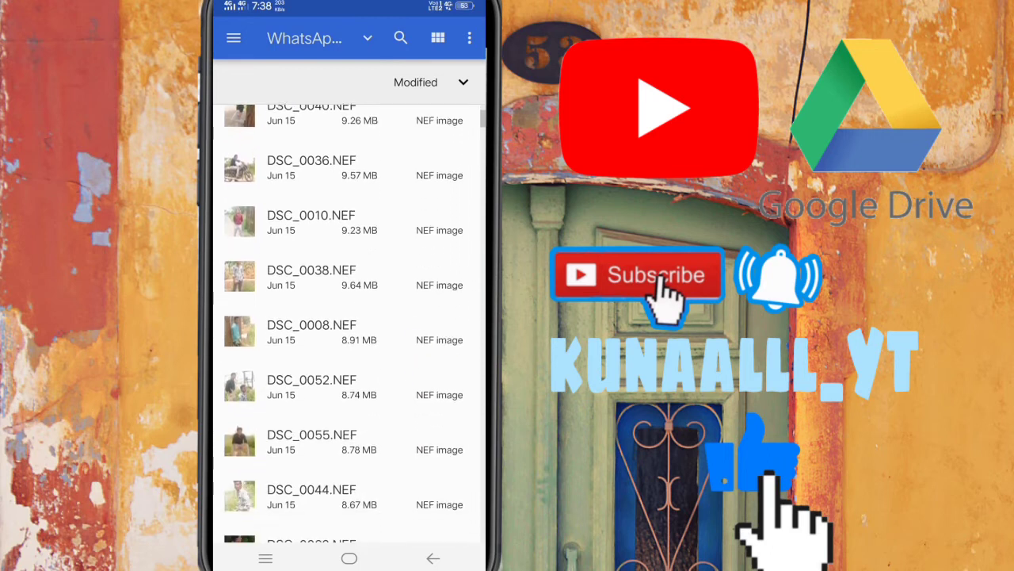
pyautogui.scroll(-1, 404, 360)
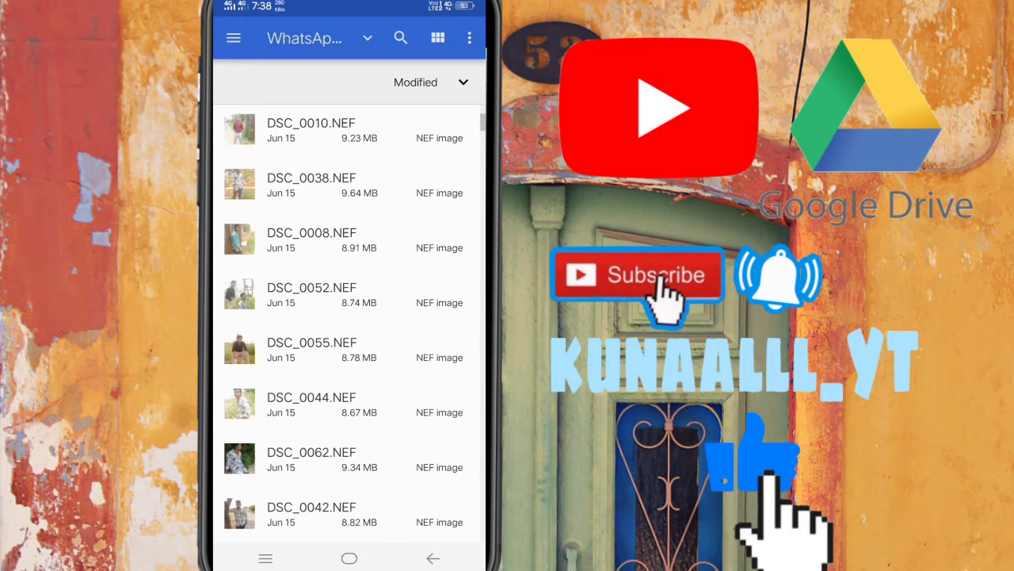
pyautogui.scroll(-3, 389, 388)
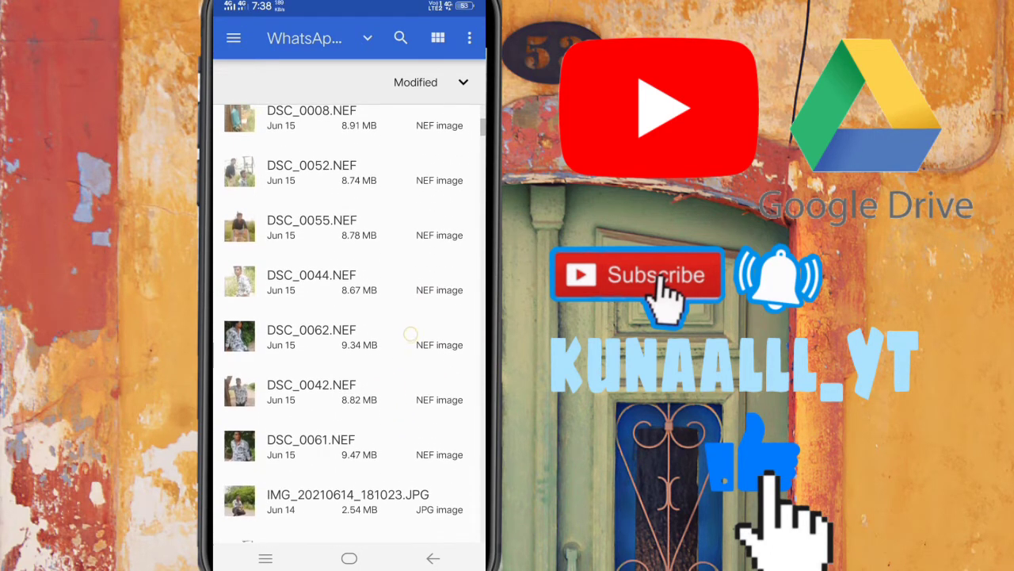
pyautogui.scroll(-3, 410, 331)
pyautogui.scroll(-2, 348, 317)
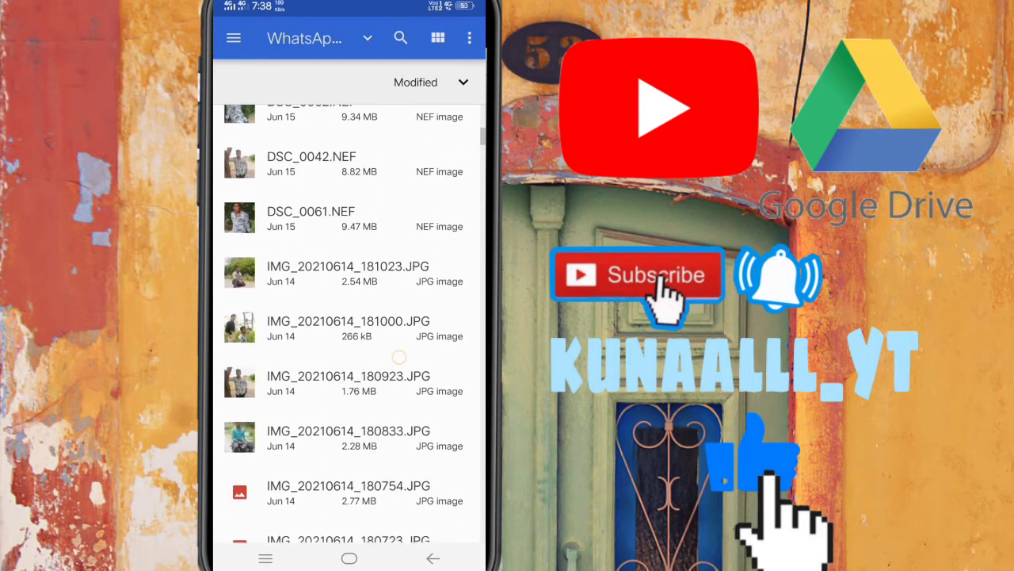
pyautogui.click(367, 490)
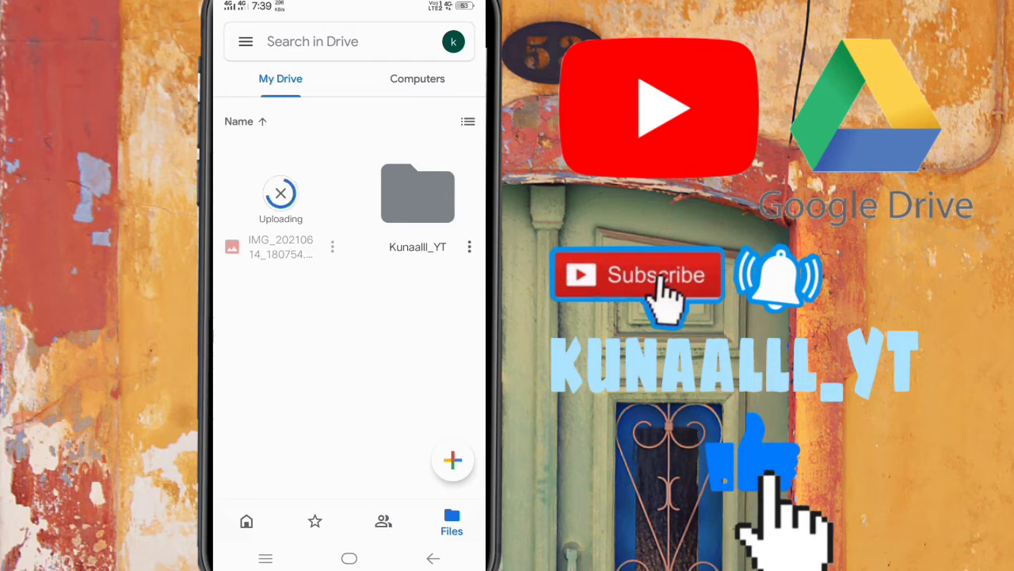
# Step: Scan the handwritten page with the camera into Scanned_20210617-1941.pdf and show its filter choices
pyautogui.click(452, 460)
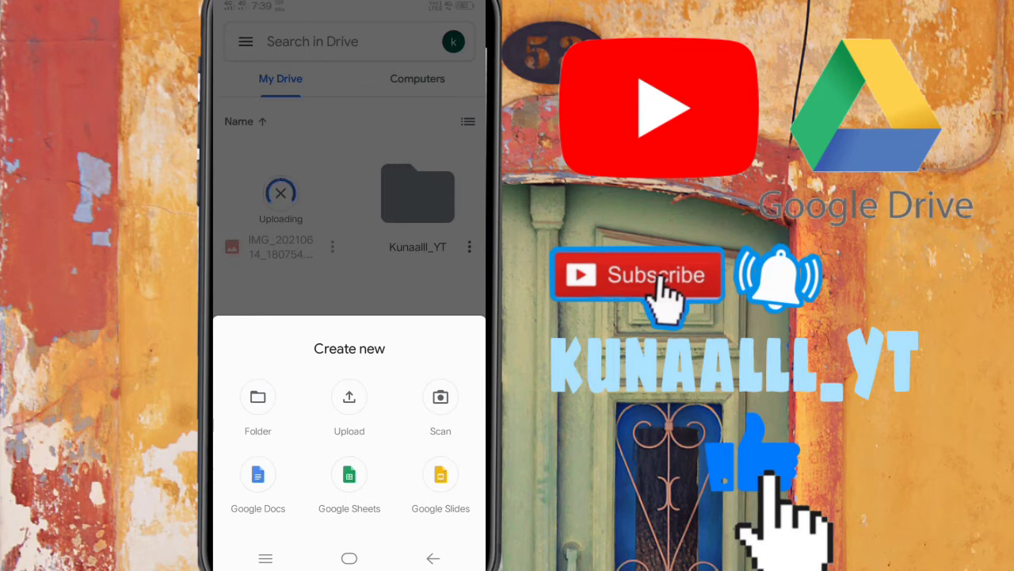
pyautogui.click(441, 396)
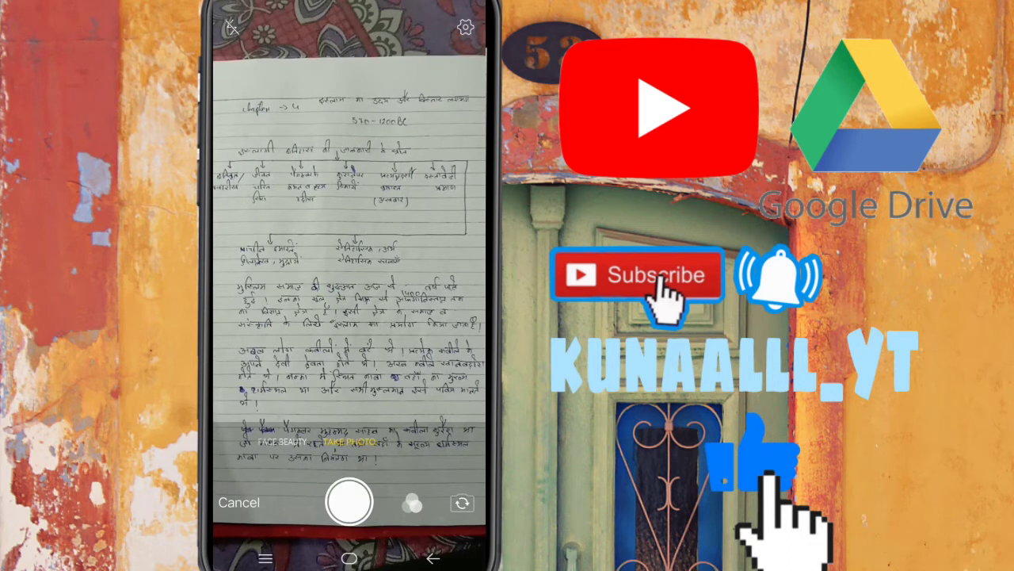
pyautogui.click(350, 502)
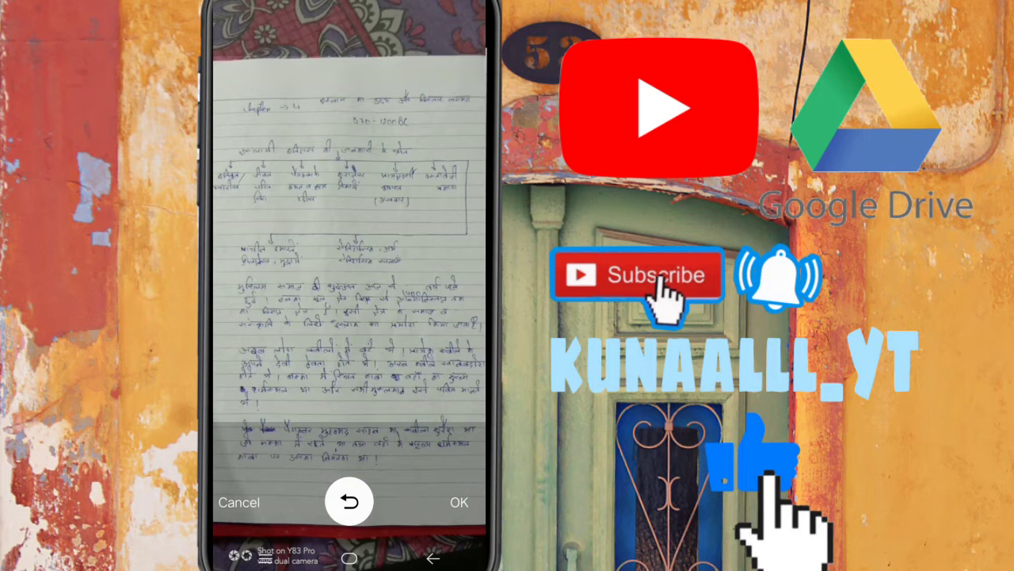
pyautogui.click(460, 501)
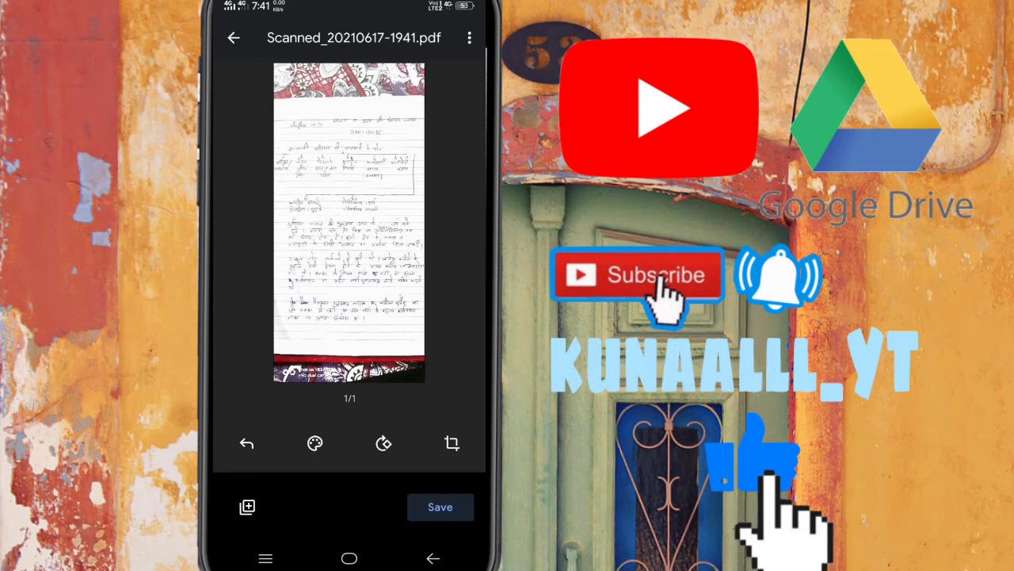
pyautogui.click(314, 443)
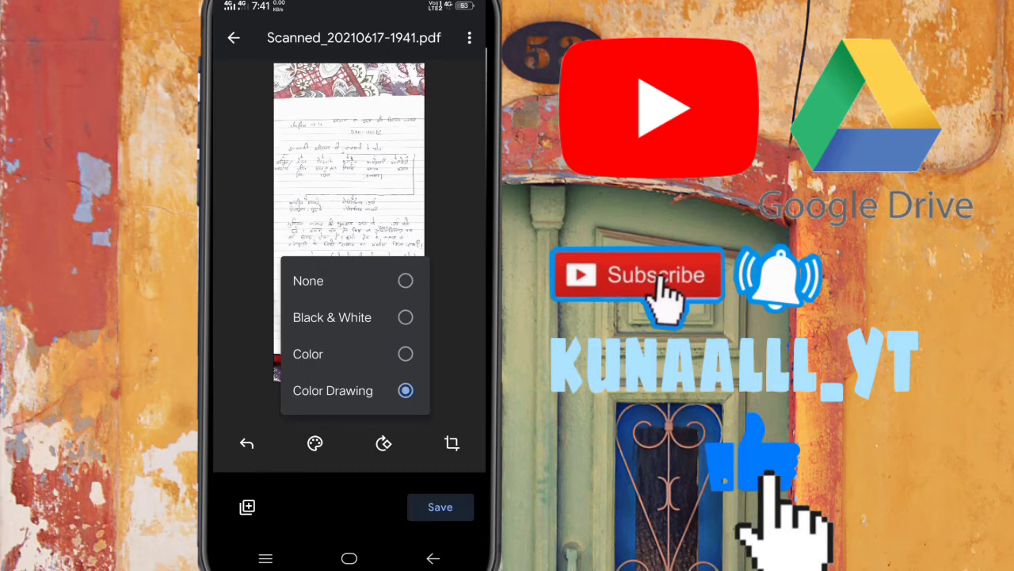
# Step: Try the Color and Black & White filters, settle on None, and rotate the page back upright
pyautogui.click(333, 353)
pyautogui.click(315, 443)
pyautogui.click(405, 317)
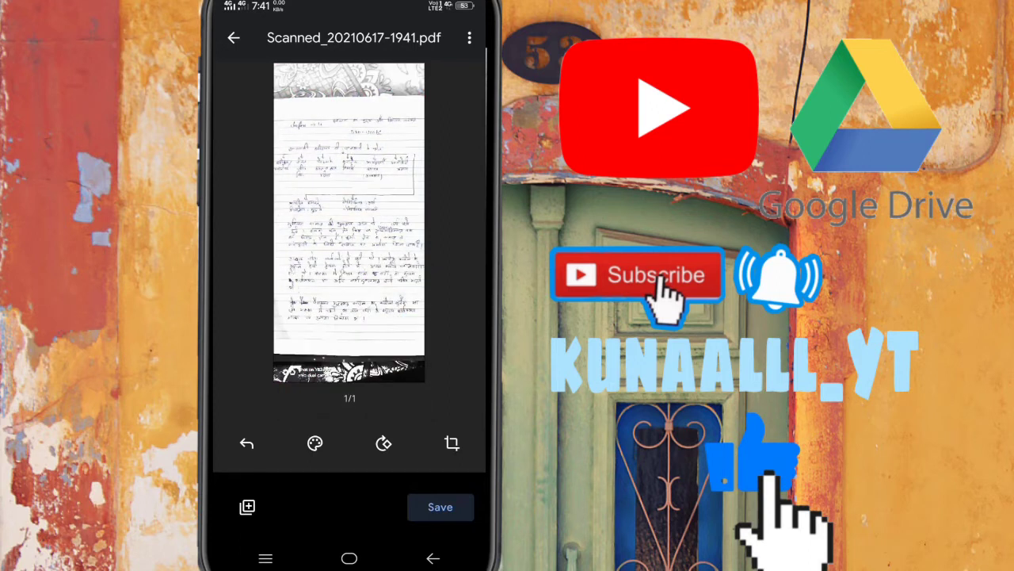
pyautogui.click(315, 443)
pyautogui.click(405, 280)
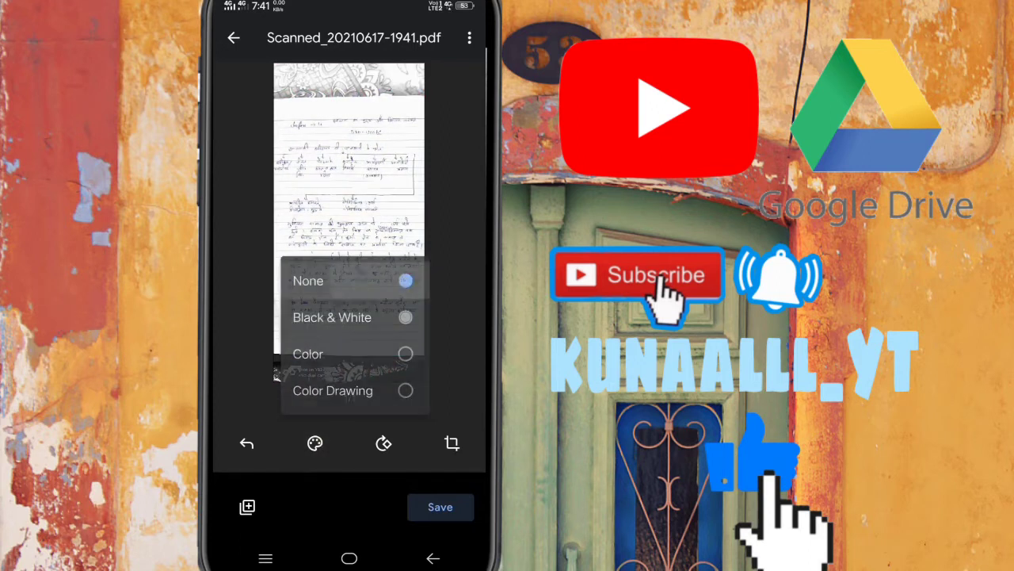
pyautogui.click(314, 443)
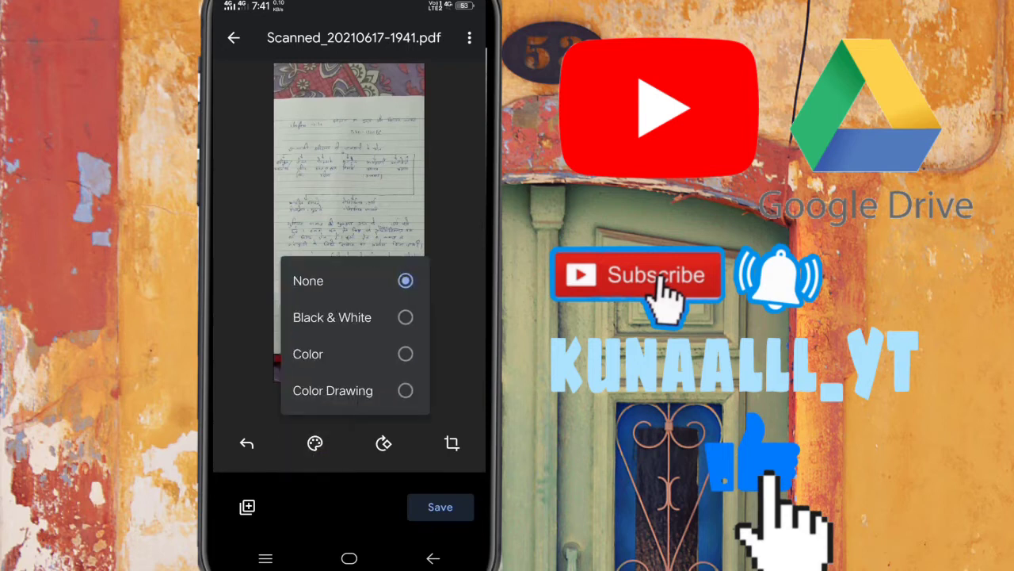
pyautogui.press('Escape')
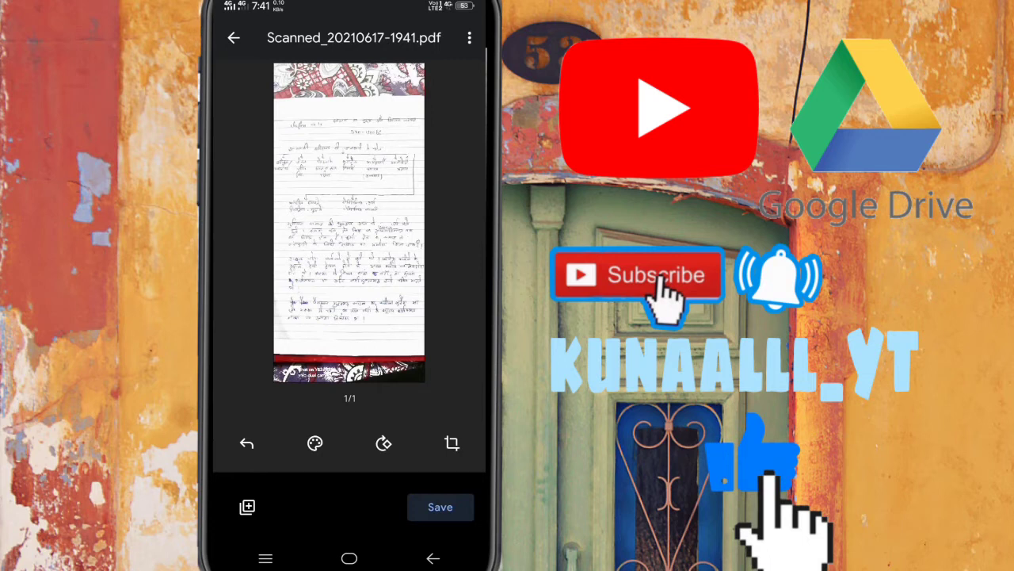
pyautogui.click(384, 443)
pyautogui.click(384, 443)
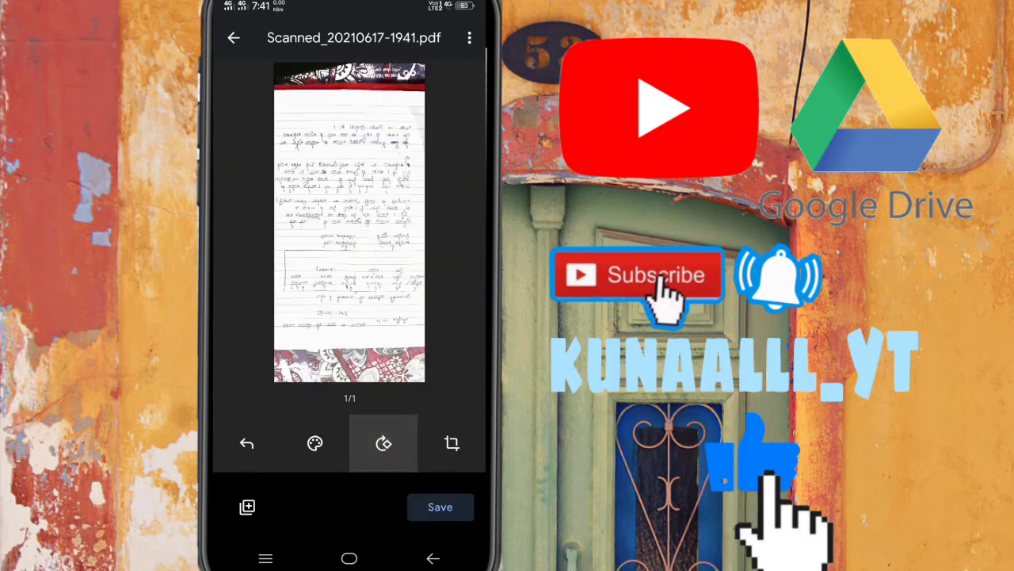
pyautogui.click(384, 443)
# Step: Crop the scanned page tightly to the paper's edges
pyautogui.click(452, 443)
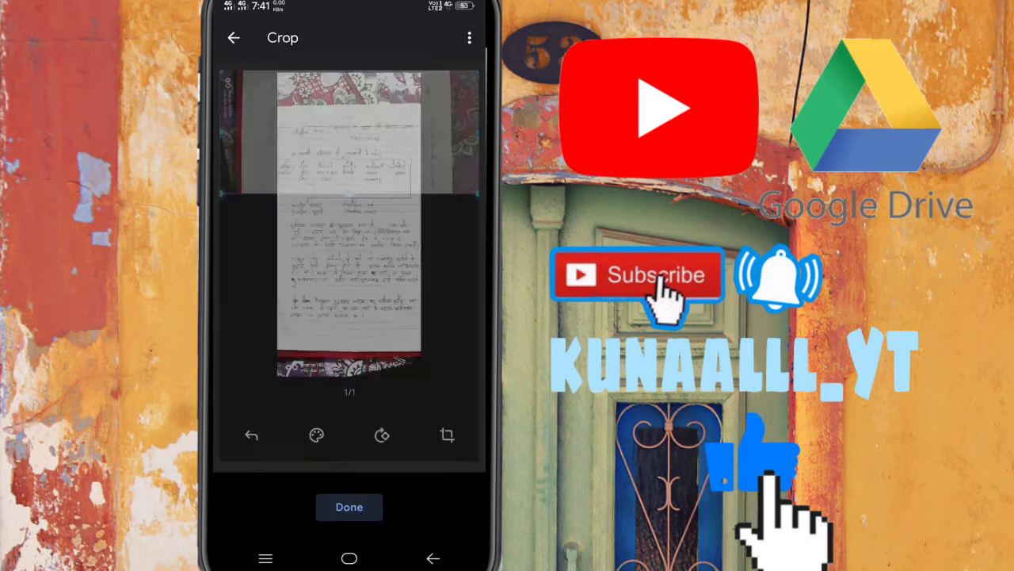
pyautogui.click(247, 129)
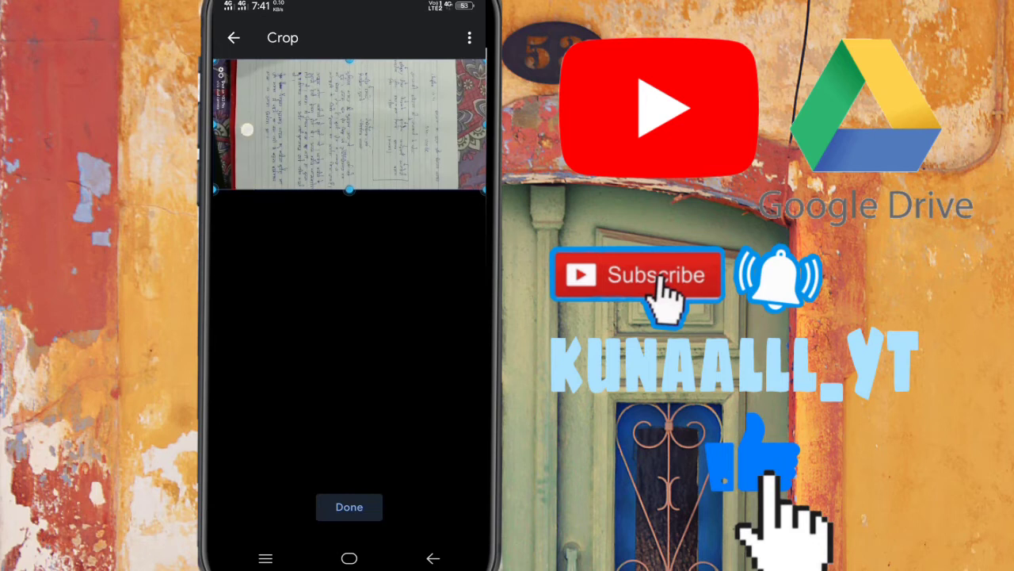
pyautogui.click(325, 112)
pyautogui.moveTo(216, 149); pyautogui.dragTo(250, 149)
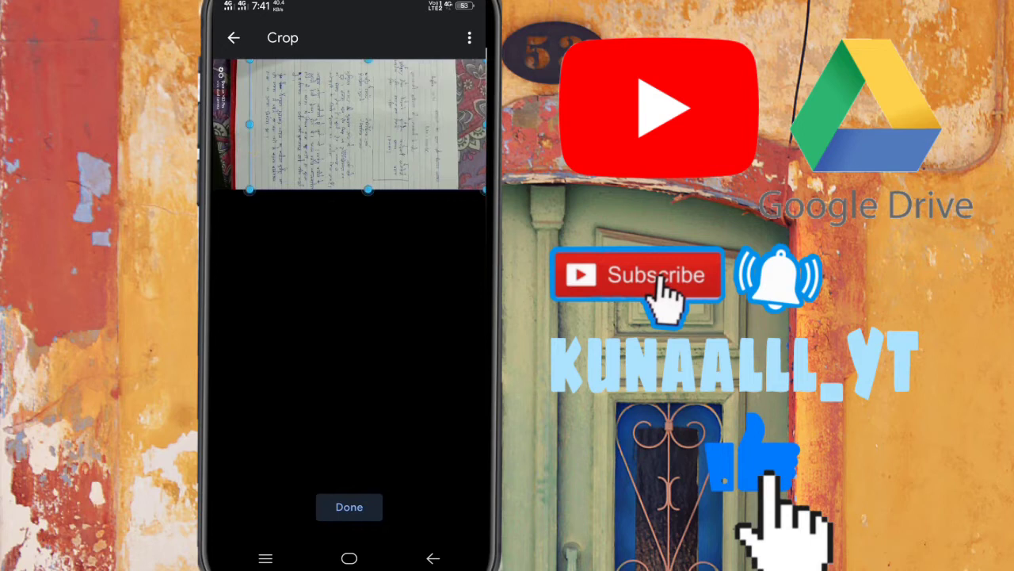
pyautogui.moveTo(441, 141); pyautogui.dragTo(459, 152)
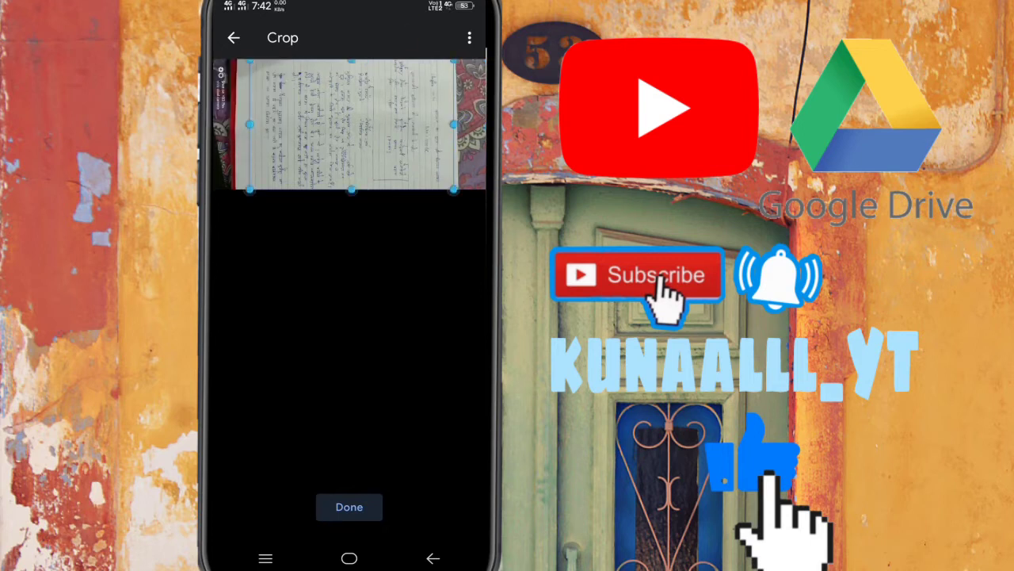
pyautogui.click(349, 506)
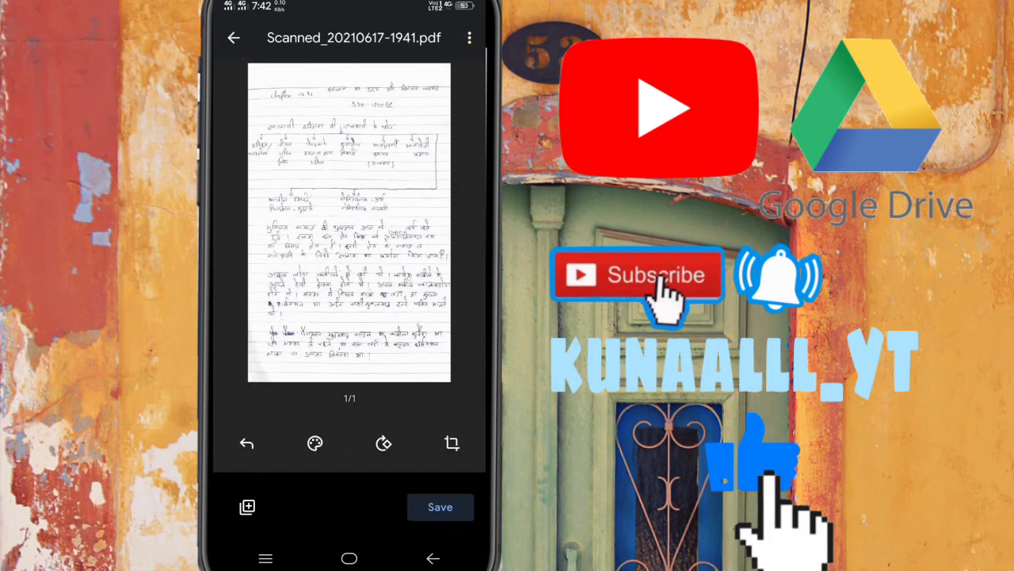
# Step: Rename the scan from Scanned_20210617-1941.pdf to 'Islaam ka uday.pdf'
pyautogui.click(469, 37)
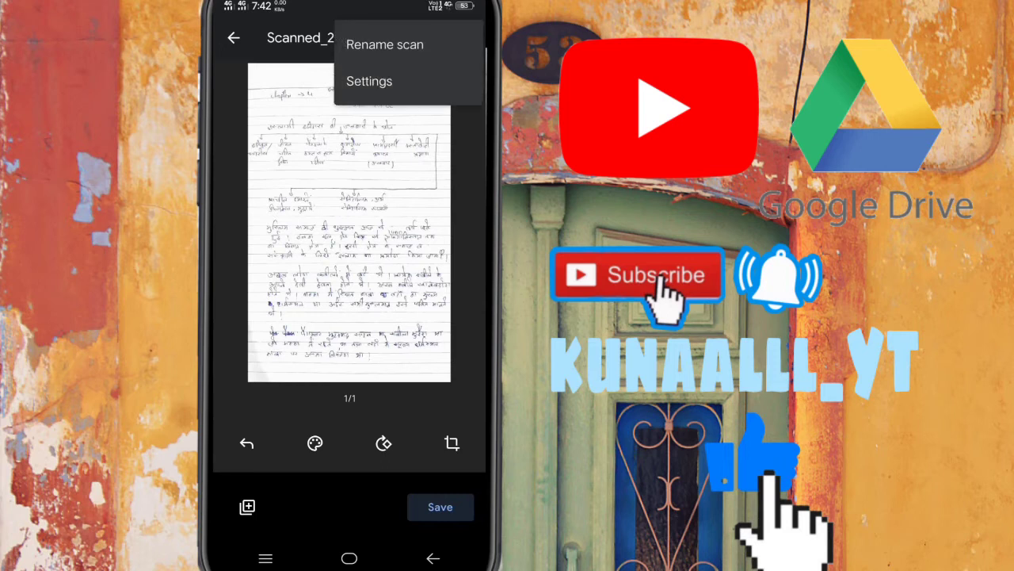
pyautogui.click(385, 44)
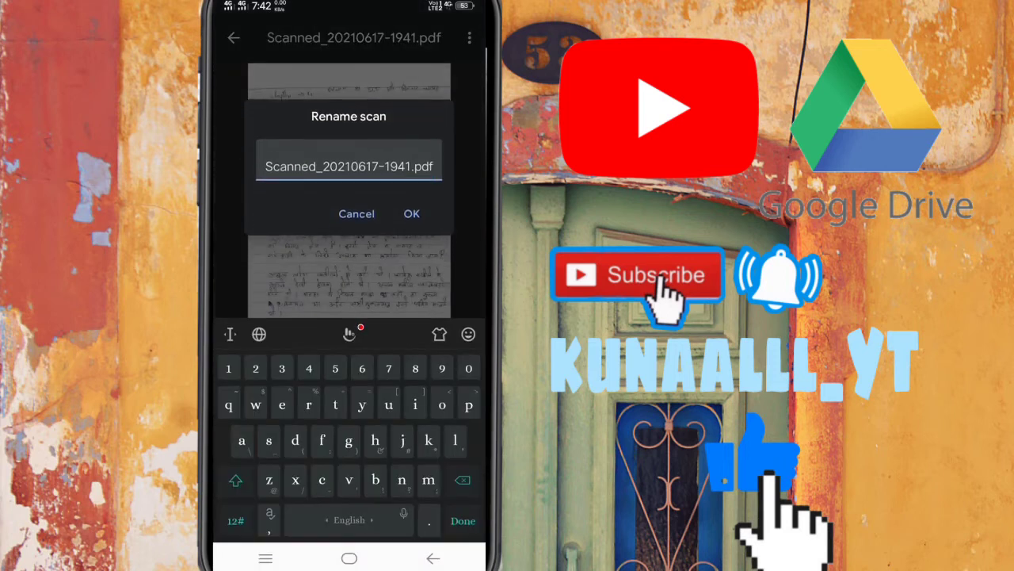
pyautogui.click(415, 166)
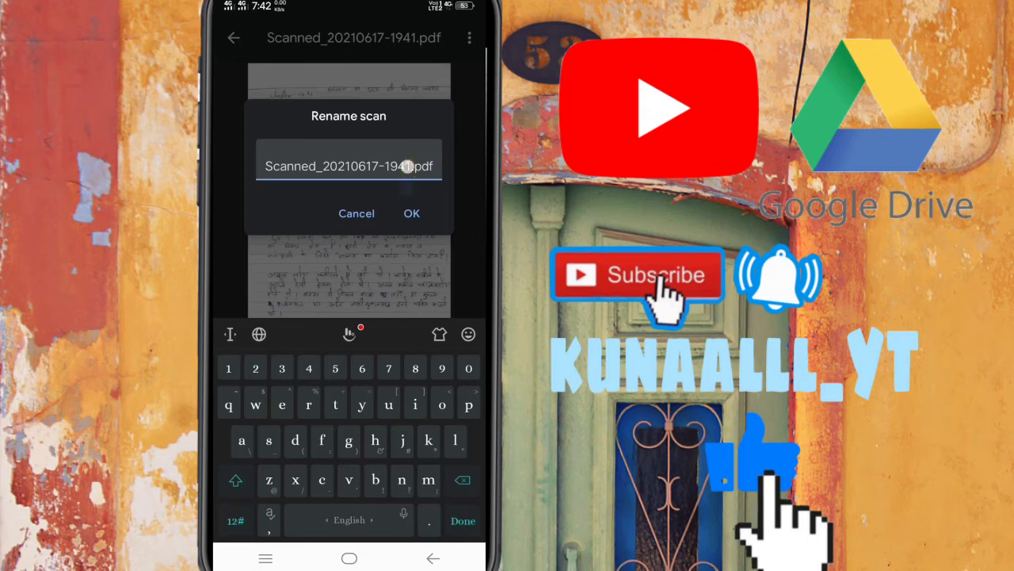
pyautogui.press('BackSpace')
pyautogui.press('BackSpace')
pyautogui.press('BackSpace')
pyautogui.press('BackSpace')
pyautogui.press('BackSpace')
pyautogui.press('BackSpace')
pyautogui.press('BackSpace')
pyautogui.press('BackSpace')
pyautogui.press('BackSpace')
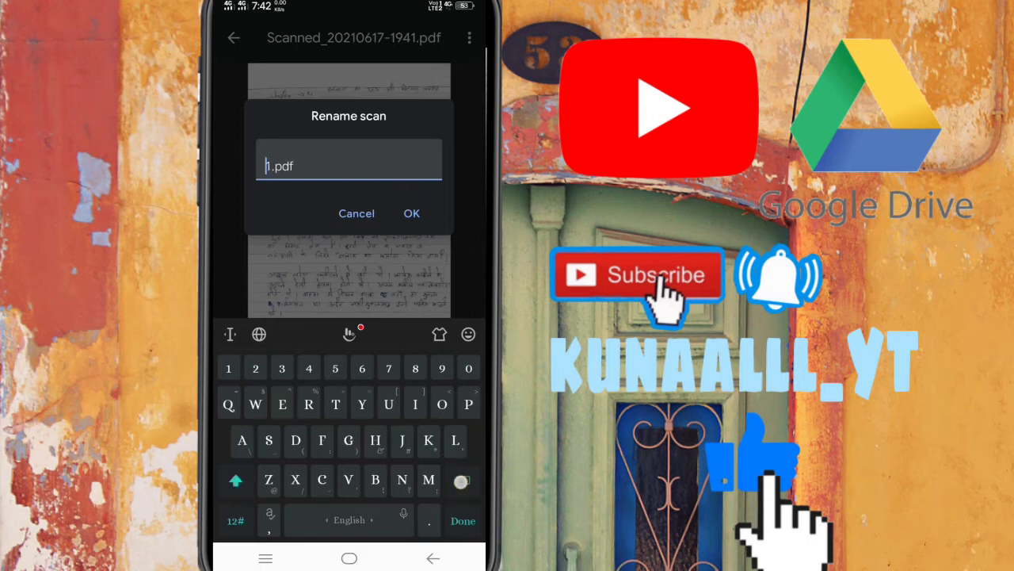
pyautogui.press('BackSpace')
pyautogui.press('BackSpace')
pyautogui.write('I')
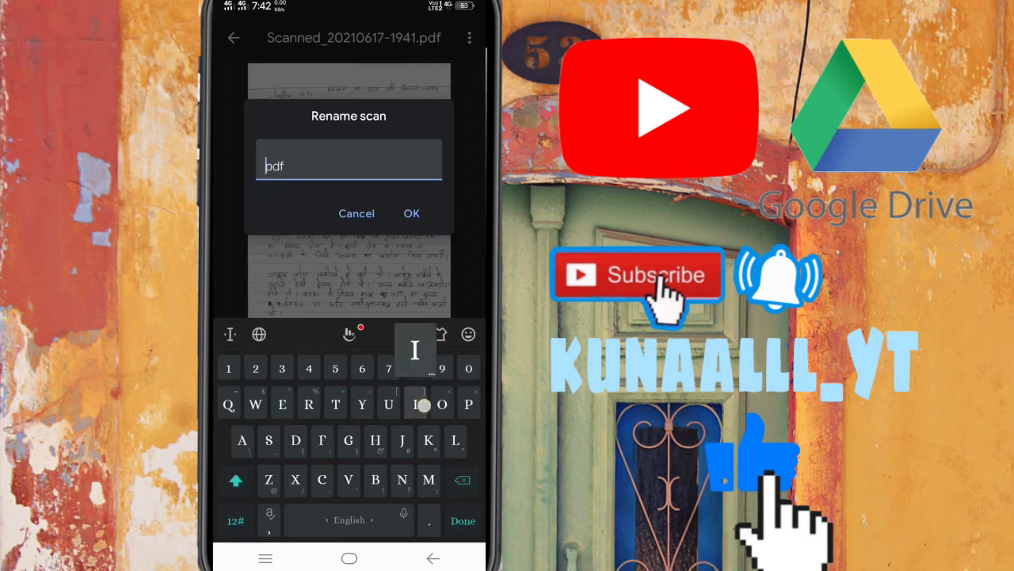
pyautogui.write('slaam')
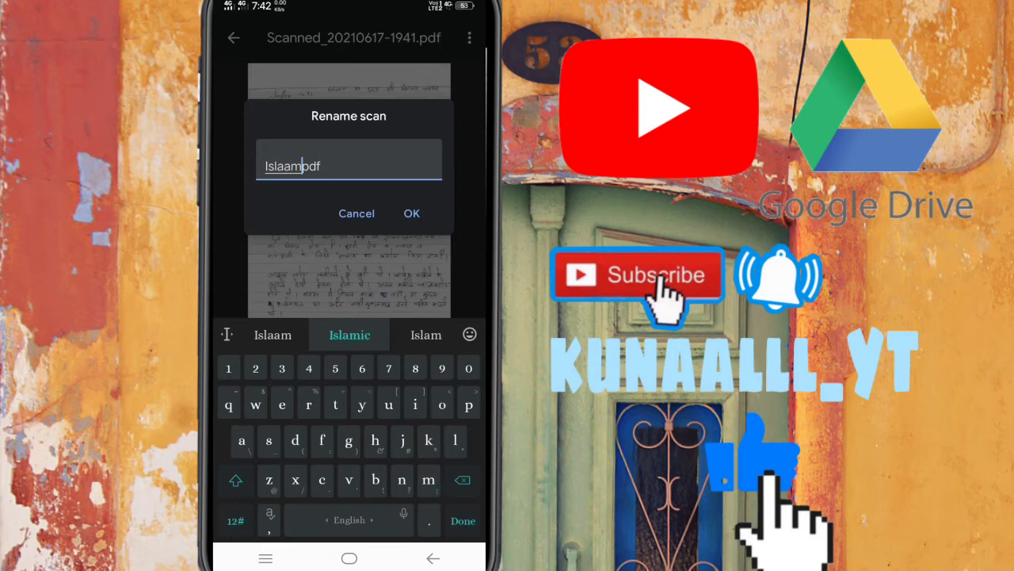
pyautogui.write(' ka uday.')
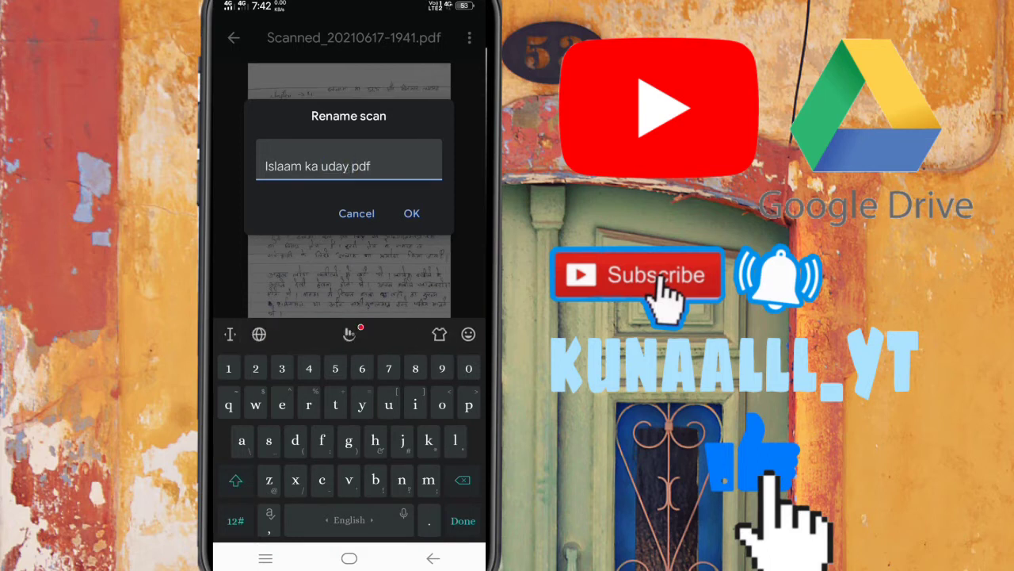
pyautogui.press('BackSpace')
pyautogui.write('.')
pyautogui.click(408, 211)
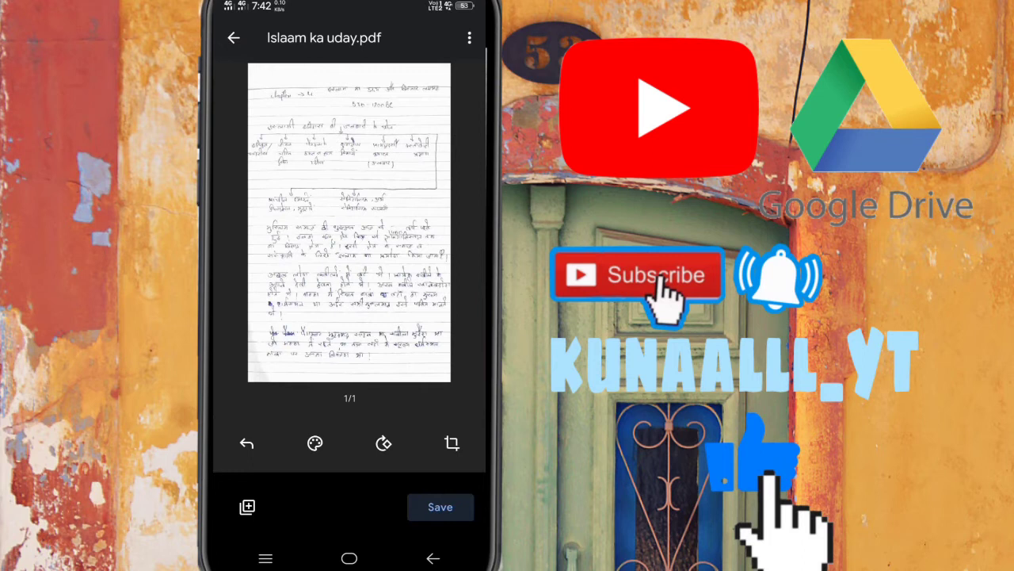
# Step: Review the image enhancement, paper size, orientation and image quality settings without changing any
pyautogui.click(469, 37)
pyautogui.click(382, 81)
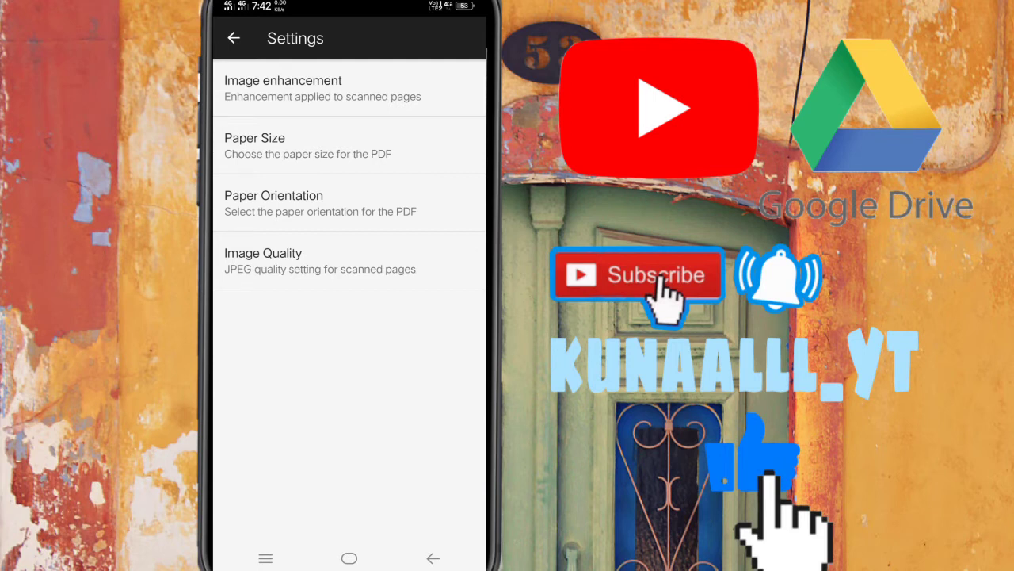
pyautogui.click(346, 87)
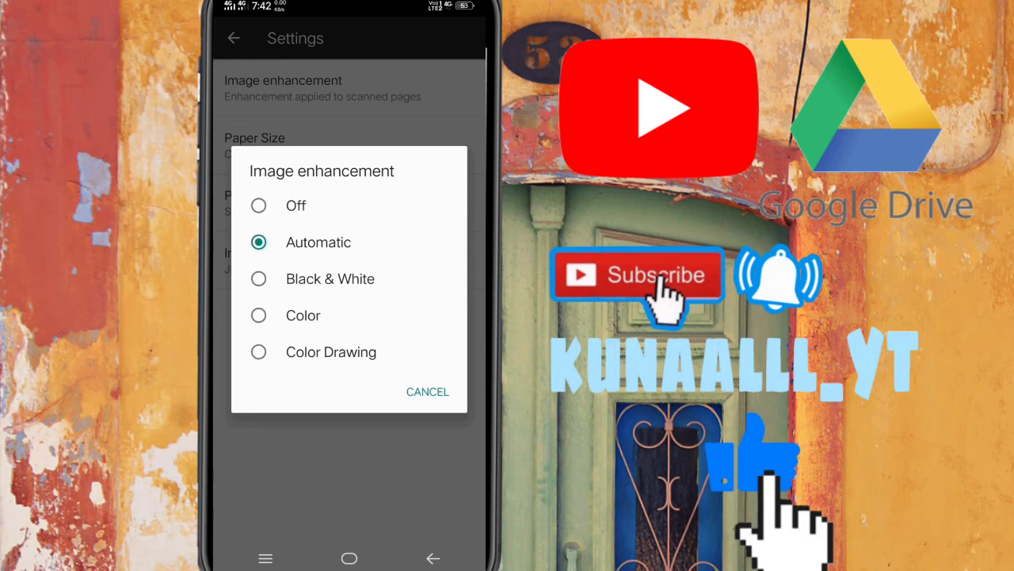
pyautogui.click(432, 392)
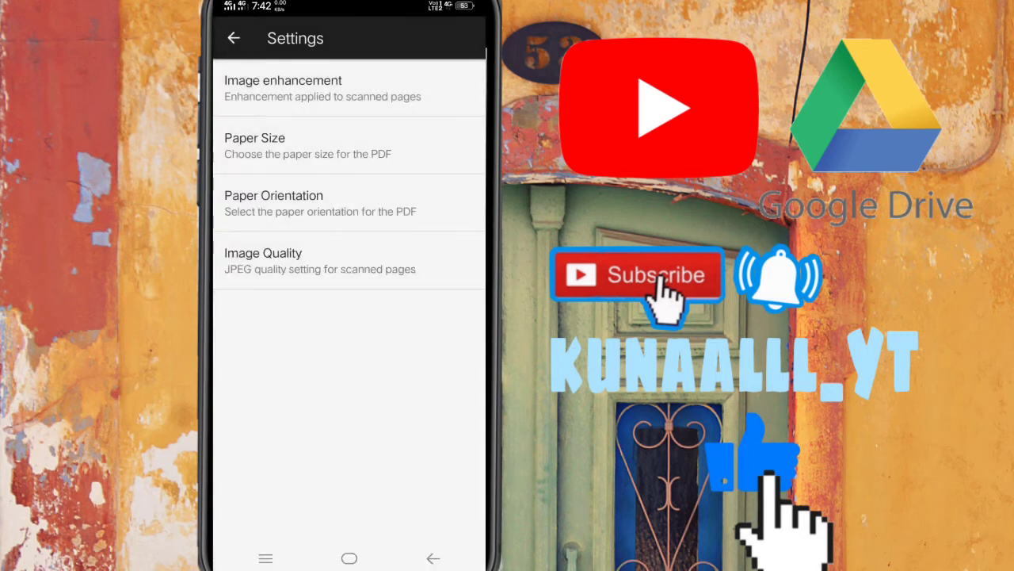
pyautogui.click(309, 145)
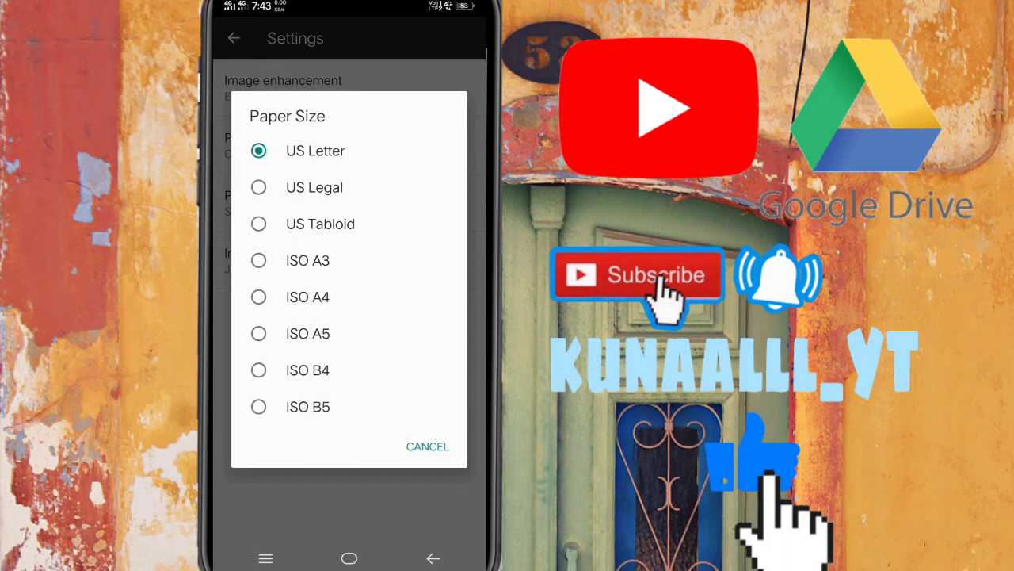
pyautogui.click(438, 453)
pyautogui.click(431, 206)
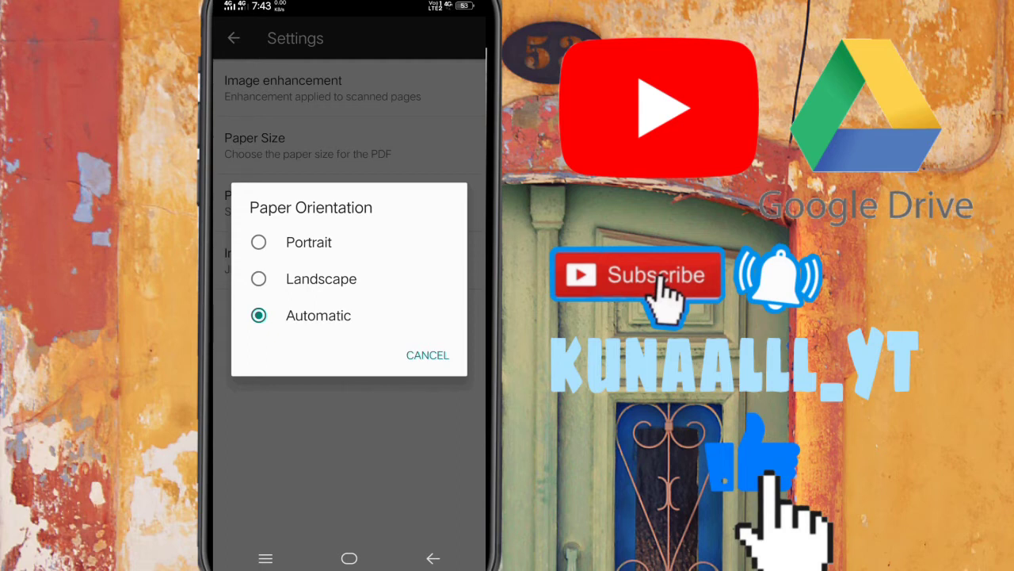
pyautogui.click(427, 355)
pyautogui.click(301, 257)
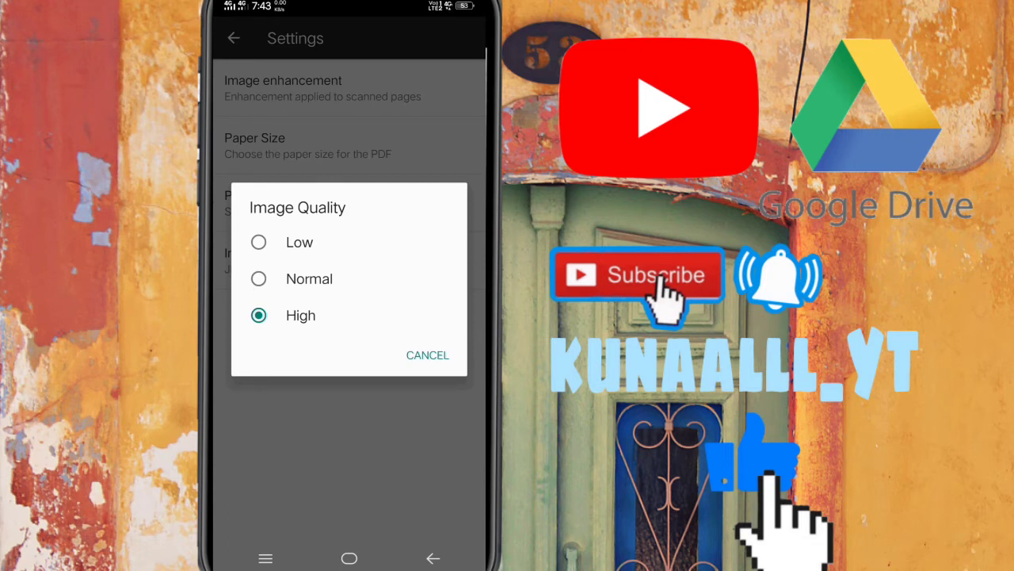
pyautogui.click(427, 354)
pyautogui.click(233, 38)
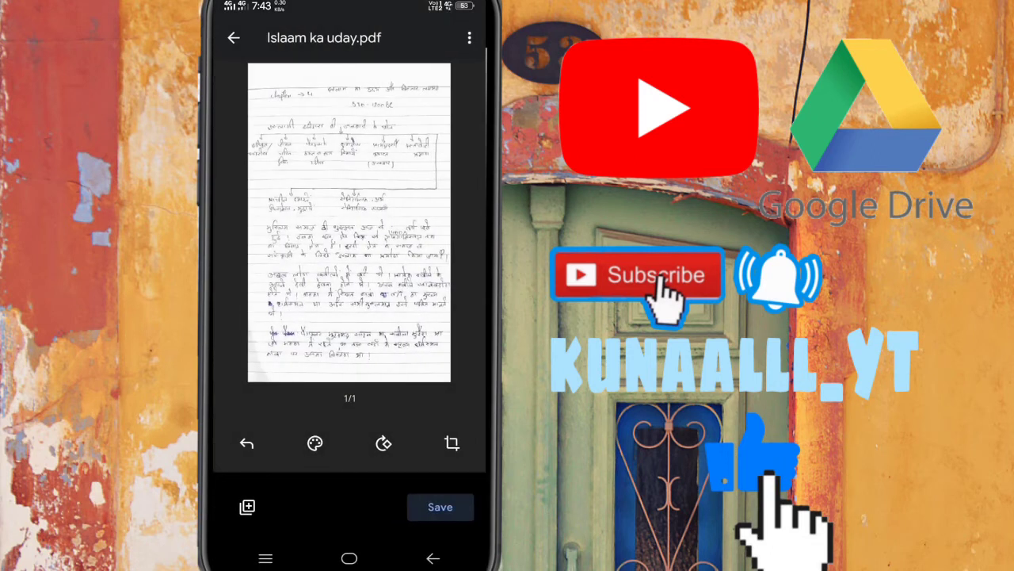
# Step: Save 'Islaam ka uday.pdf' into My Drive, keeping the title and folder
pyautogui.click(440, 507)
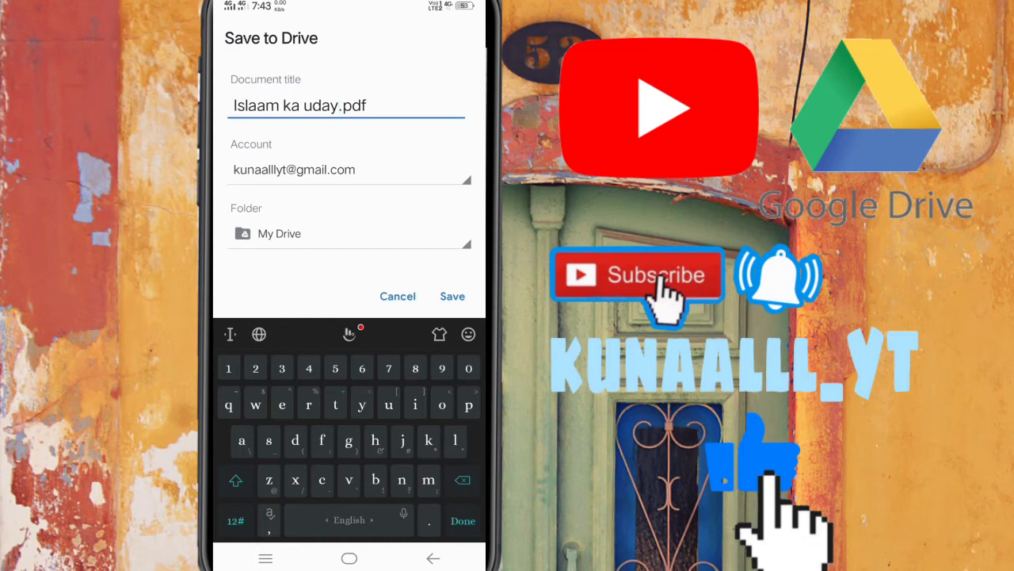
pyautogui.click(452, 296)
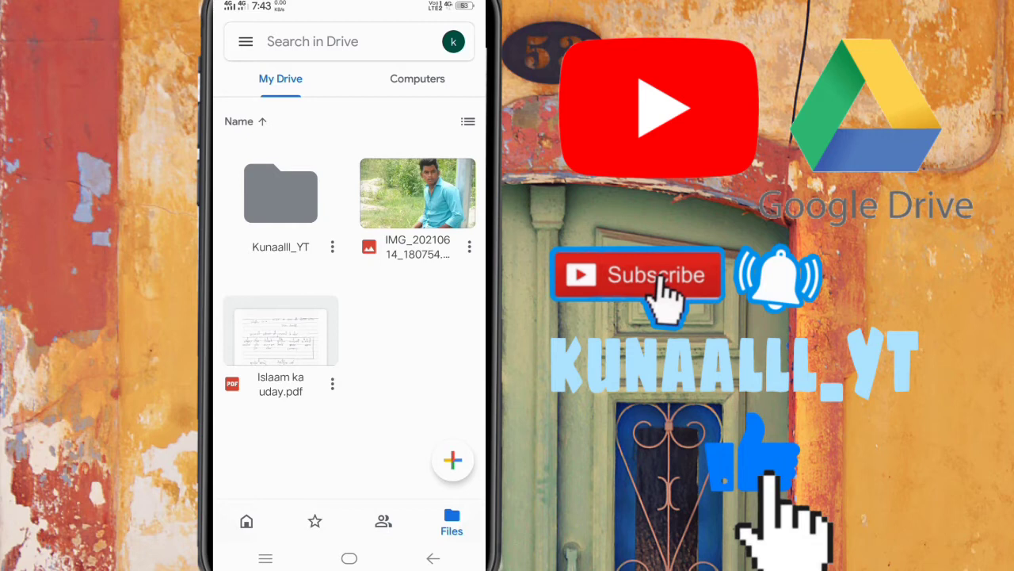
pyautogui.click(469, 246)
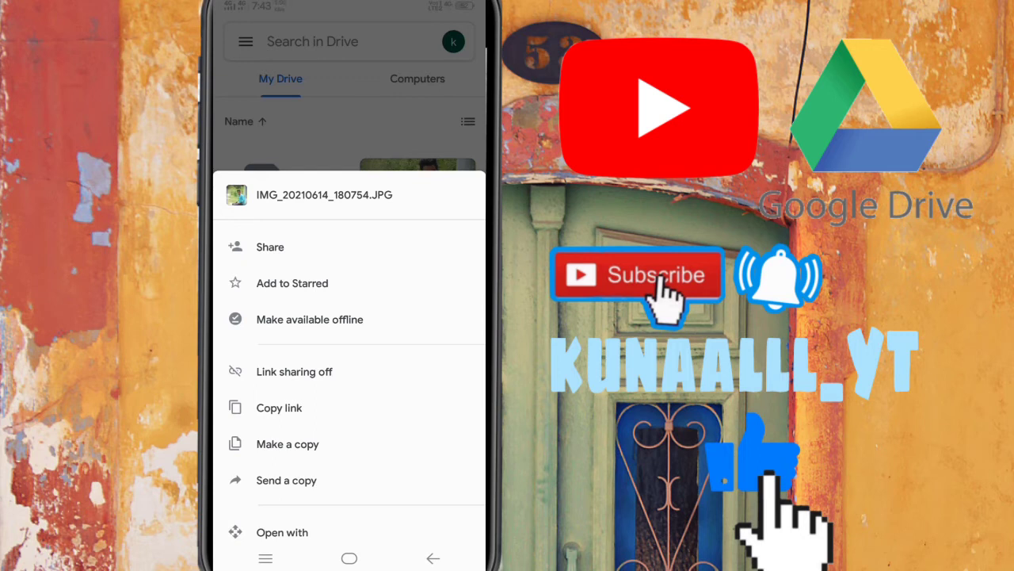
pyautogui.click(396, 244)
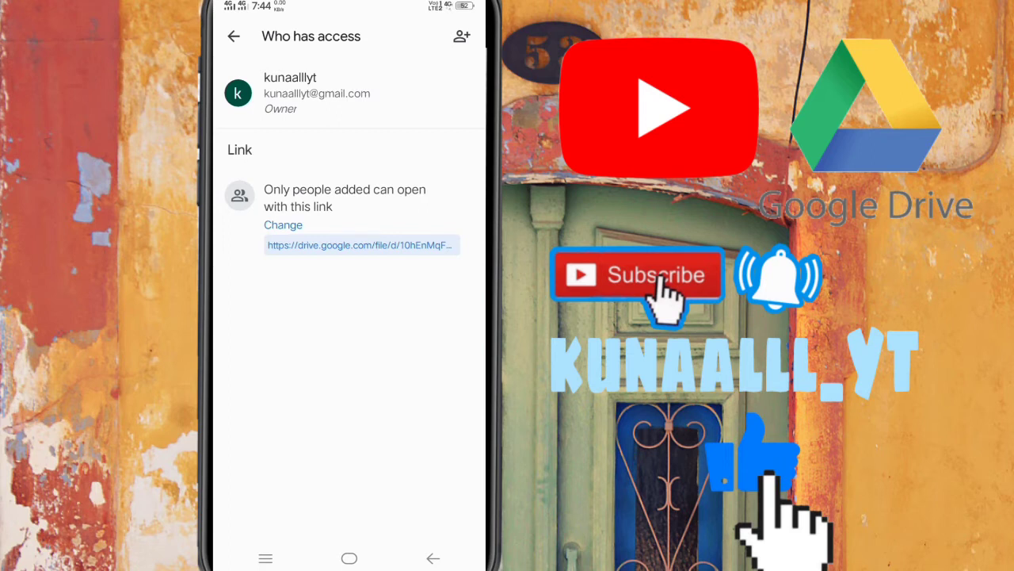
pyautogui.click(234, 36)
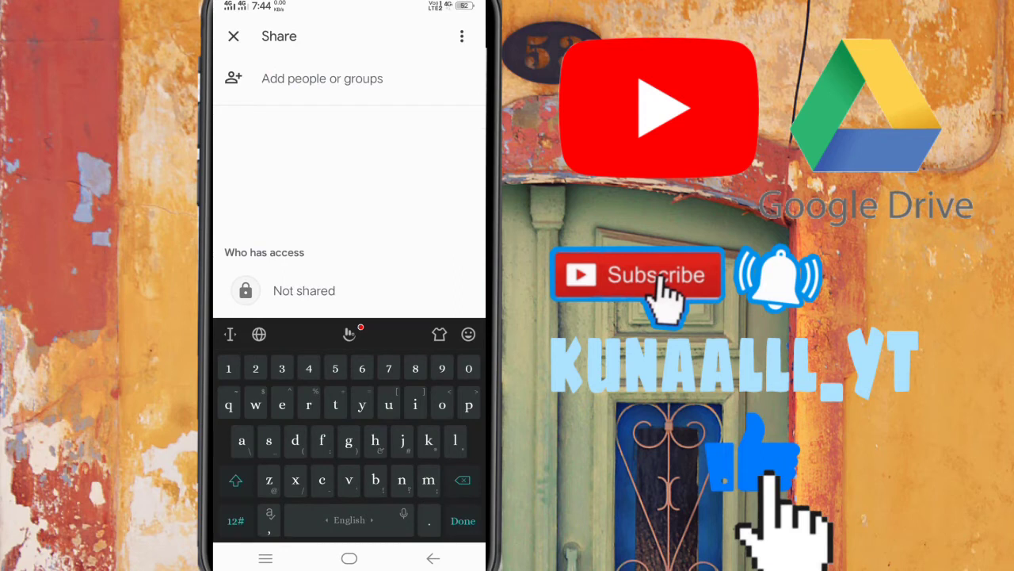
pyautogui.write('rinku')
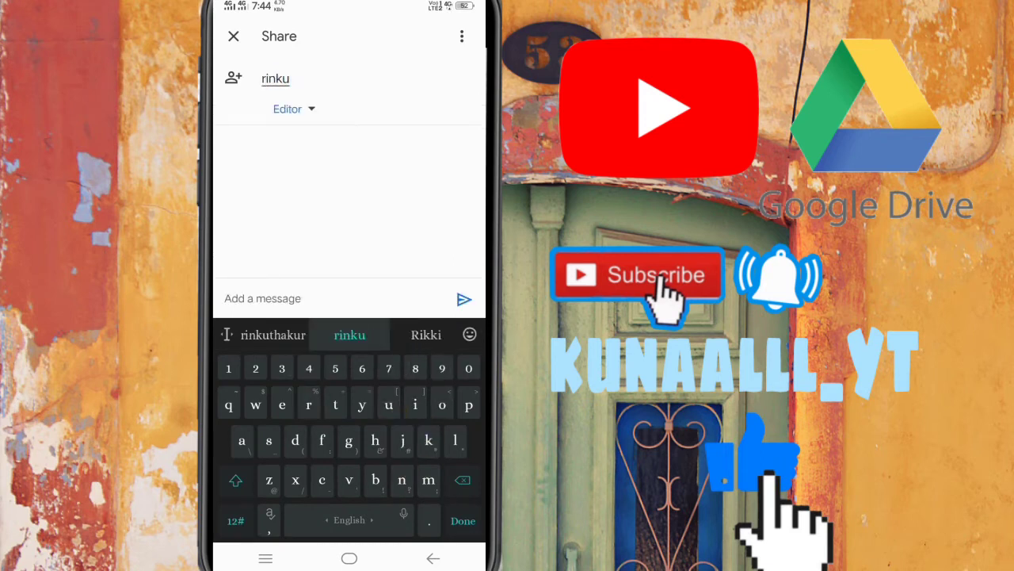
pyautogui.write('thakur')
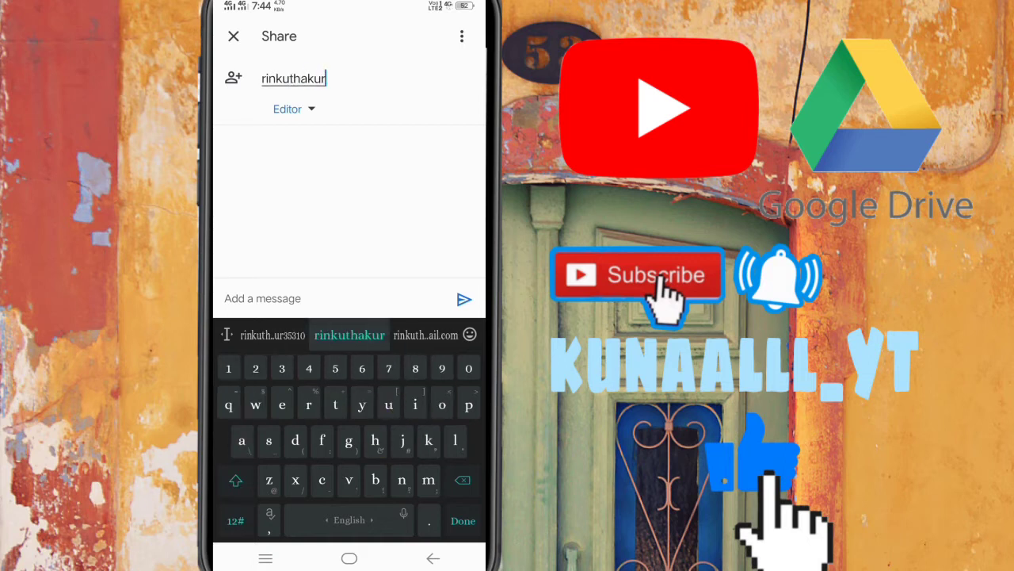
pyautogui.write('35310')
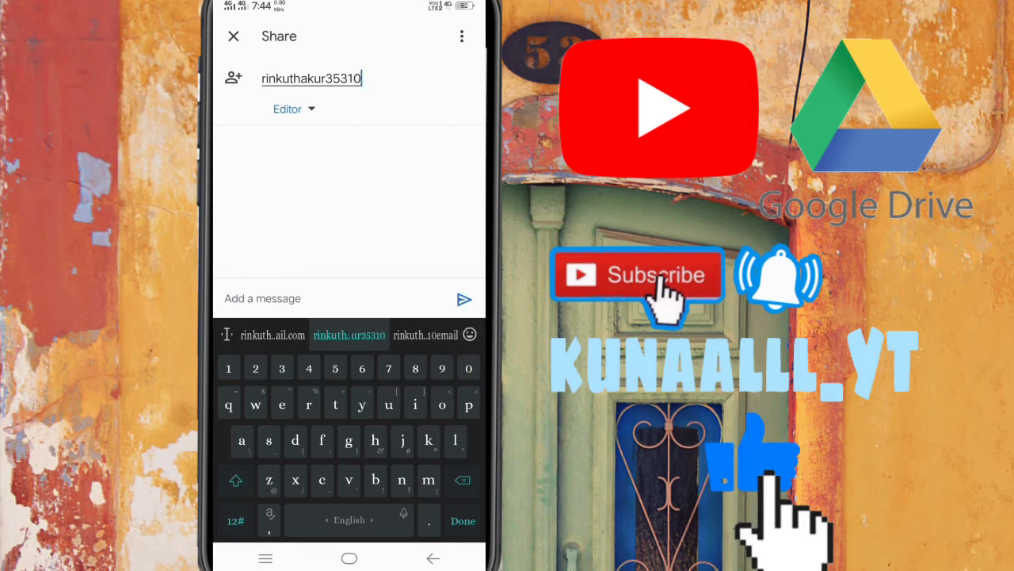
pyautogui.click(271, 335)
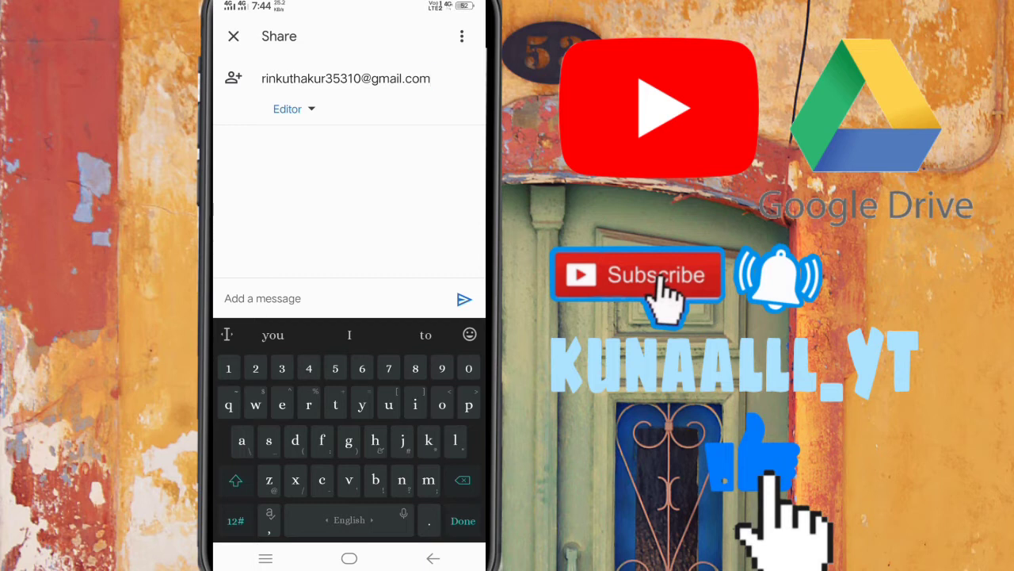
pyautogui.click(233, 35)
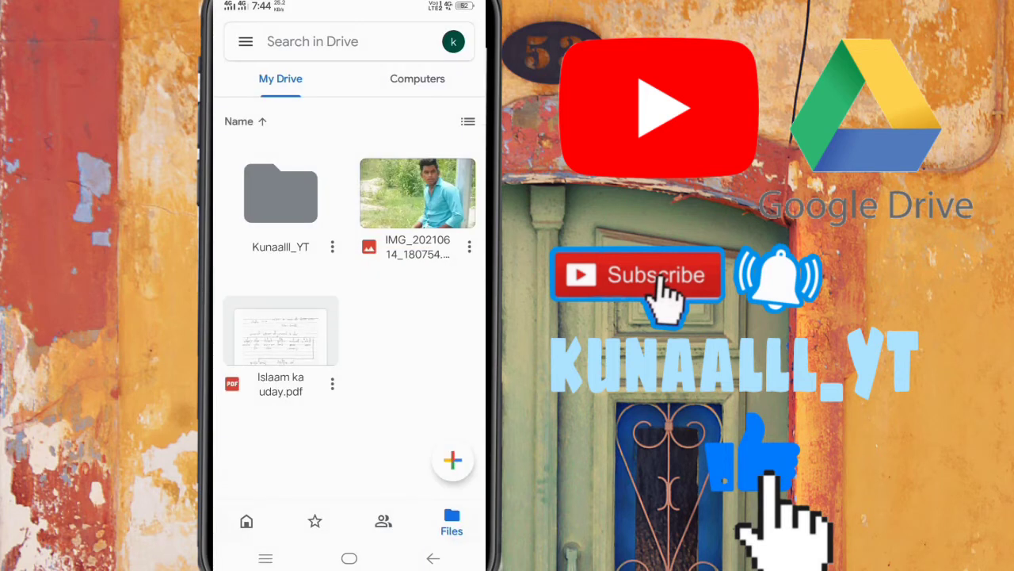
# Step: Add Islaam ka uday.pdf to Starred, confirm it appears in the Starred tab, then return to Files
pyautogui.click(332, 384)
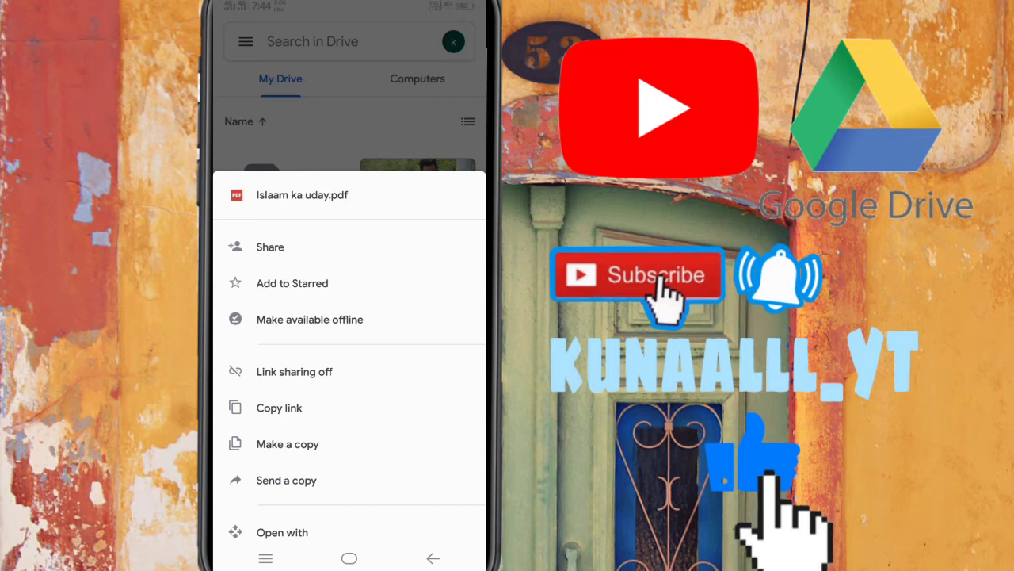
pyautogui.click(292, 283)
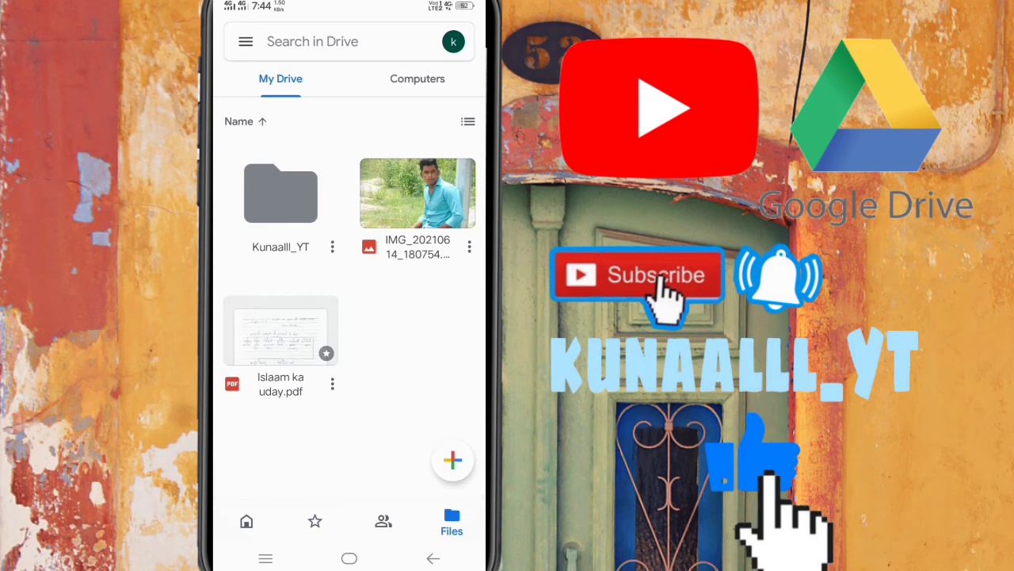
pyautogui.click(315, 521)
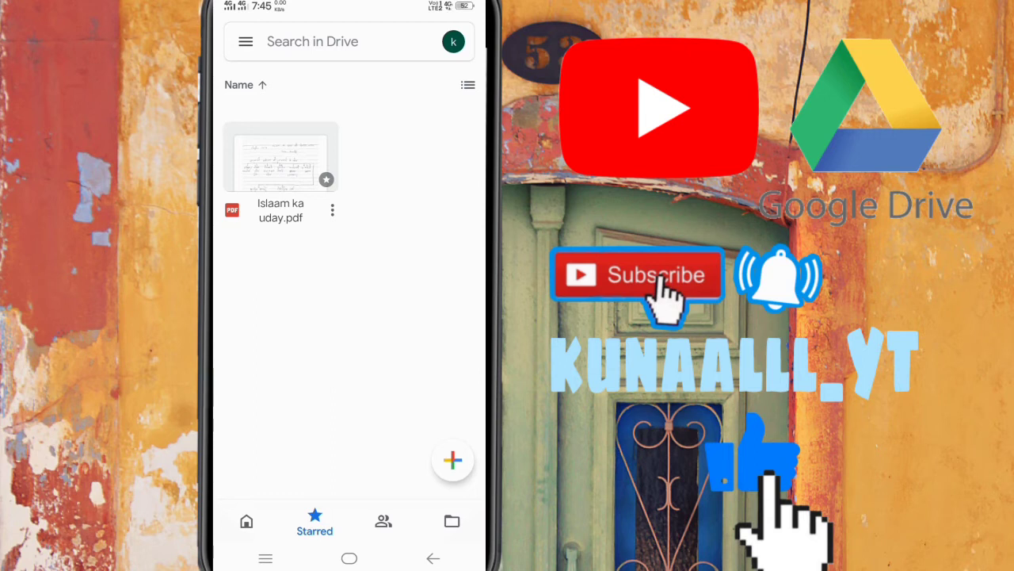
pyautogui.click(452, 520)
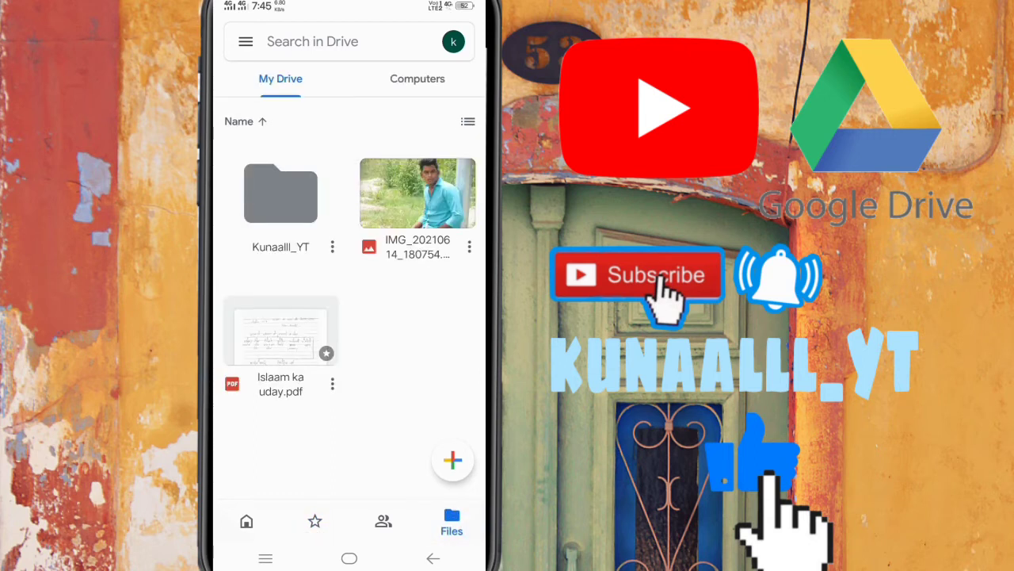
pyautogui.click(332, 384)
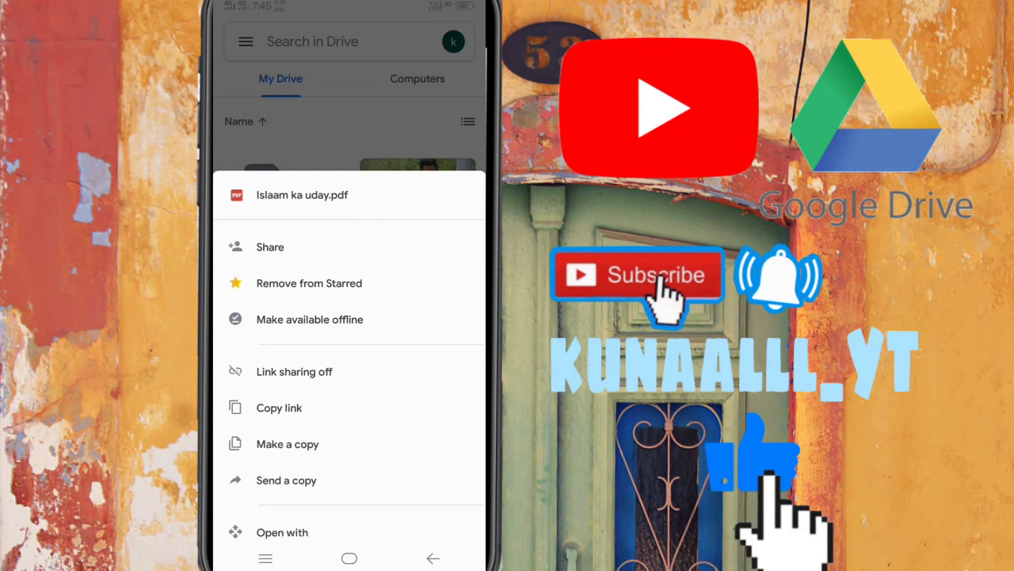
# Step: Make Islaam ka uday.pdf available offline, confirm it appears in the drawer's Offline view, then return to My Drive
pyautogui.click(310, 319)
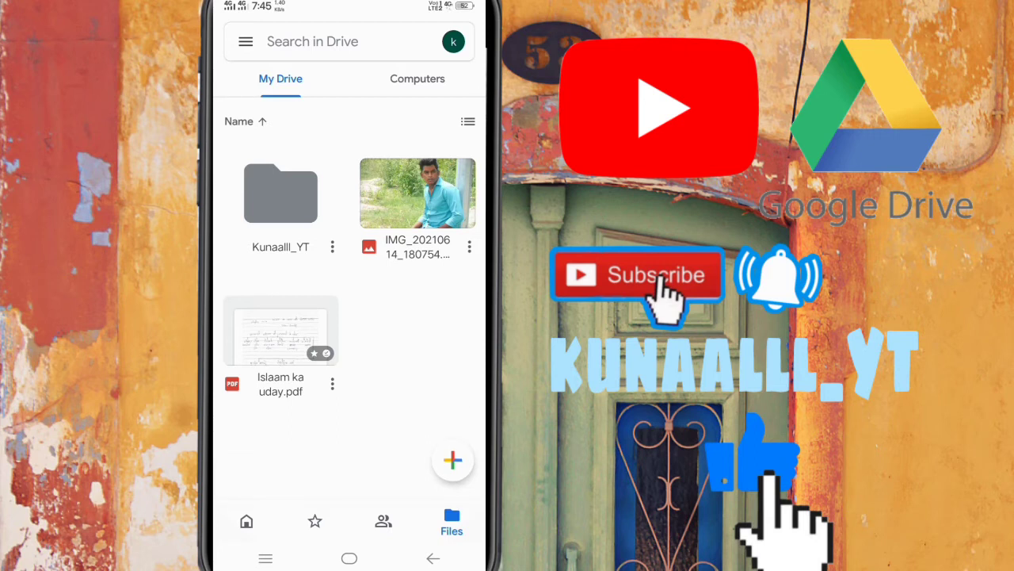
pyautogui.click(245, 41)
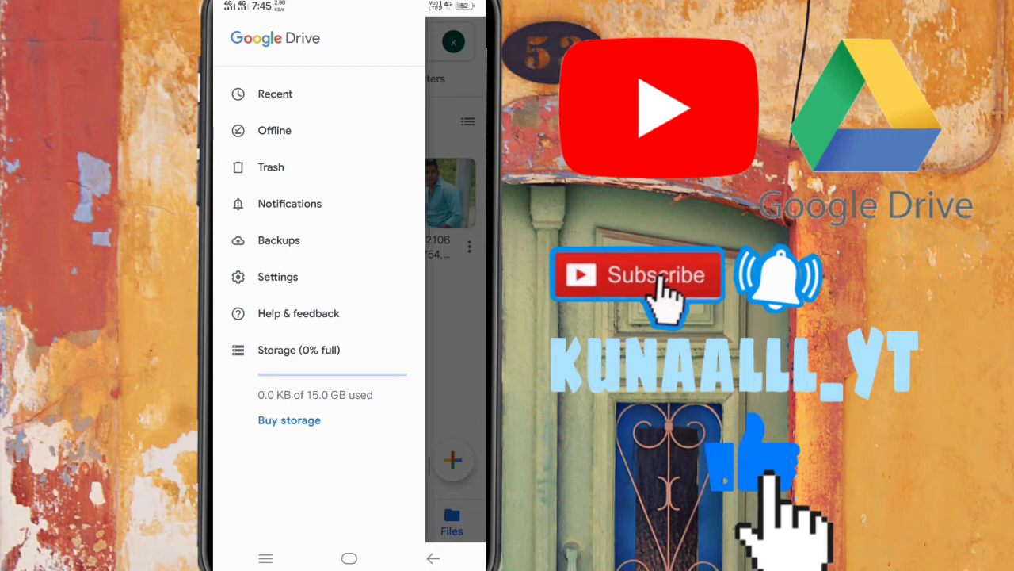
pyautogui.click(360, 132)
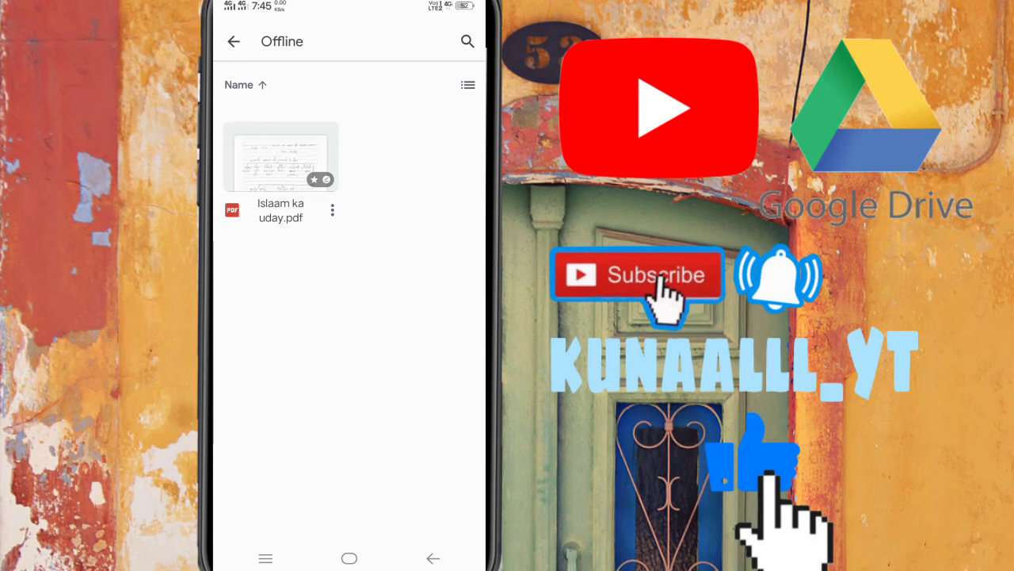
pyautogui.click(234, 41)
pyautogui.click(332, 381)
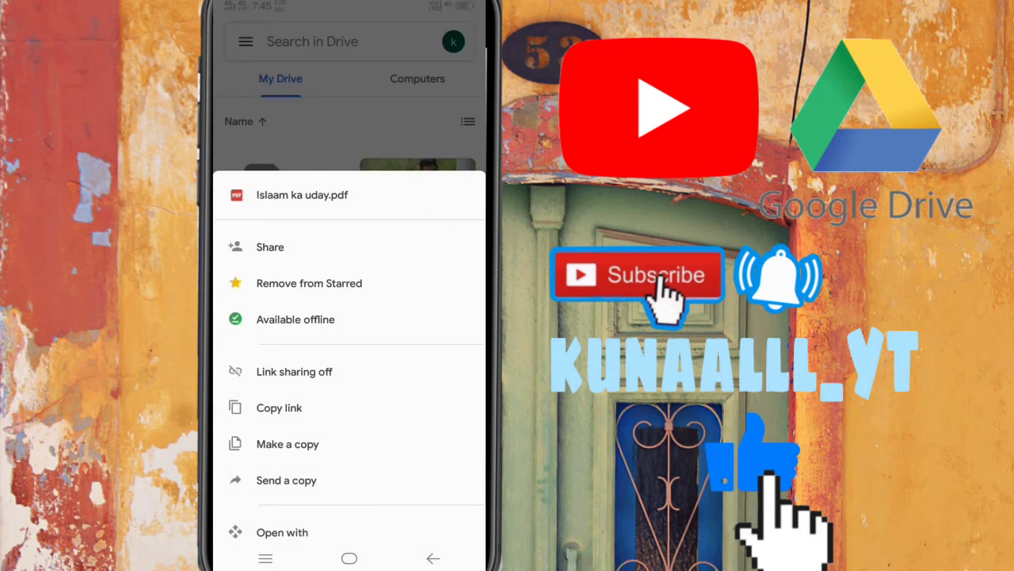
# Step: Switch link sharing on for Islaam ka uday.pdf, then copy its sharing link to the clipboard
pyautogui.click(294, 371)
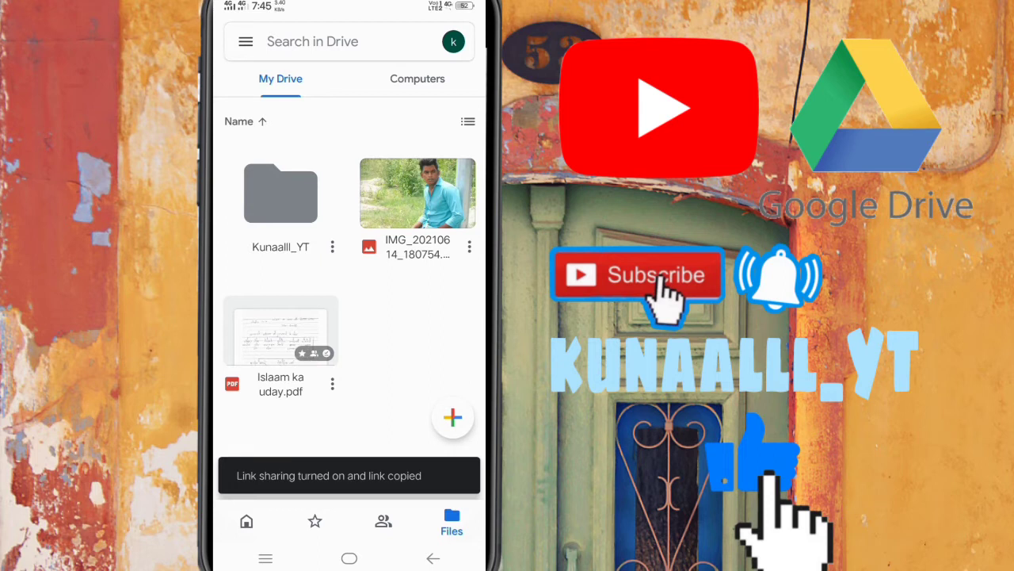
pyautogui.click(332, 384)
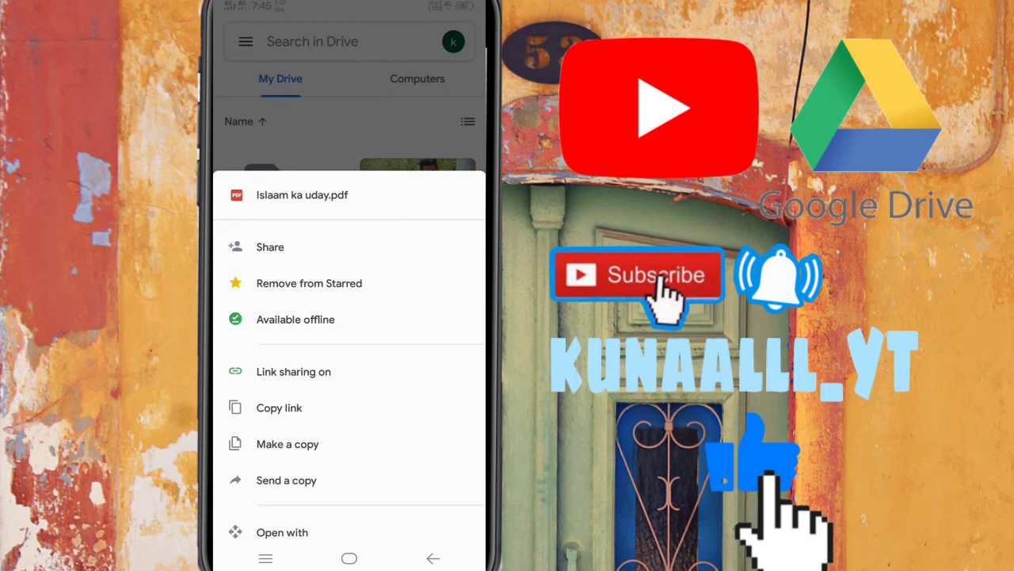
pyautogui.click(296, 405)
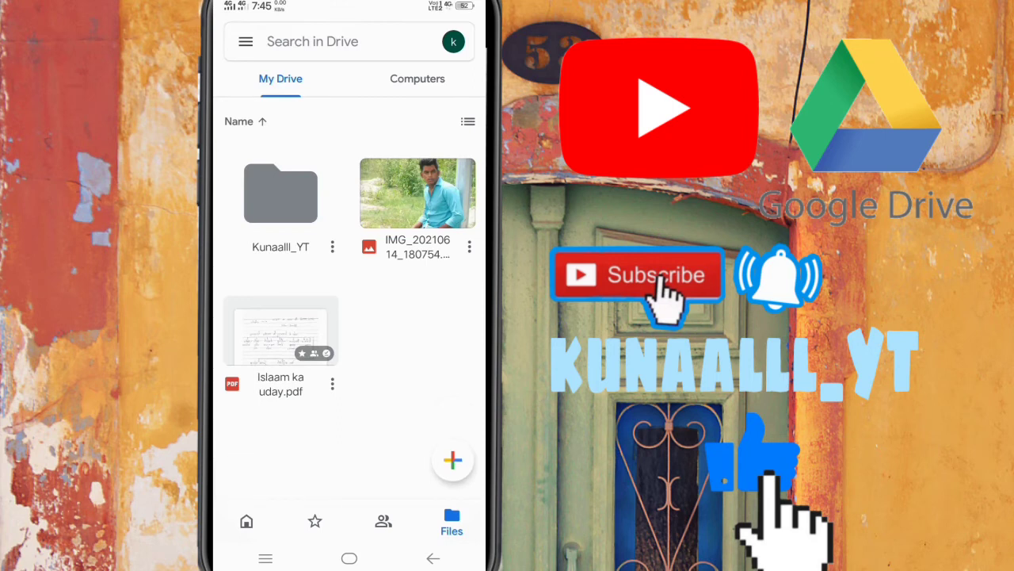
pyautogui.click(332, 384)
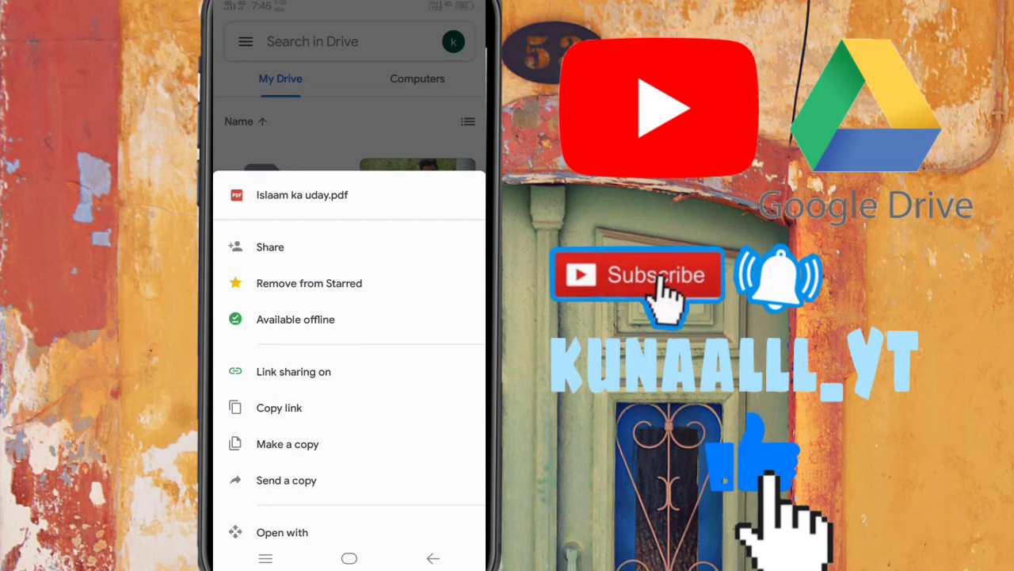
# Step: Duplicate Islaam ka uday.pdf into My Drive as 'Copy of Islaam ka uday.pdf'
pyautogui.click(309, 442)
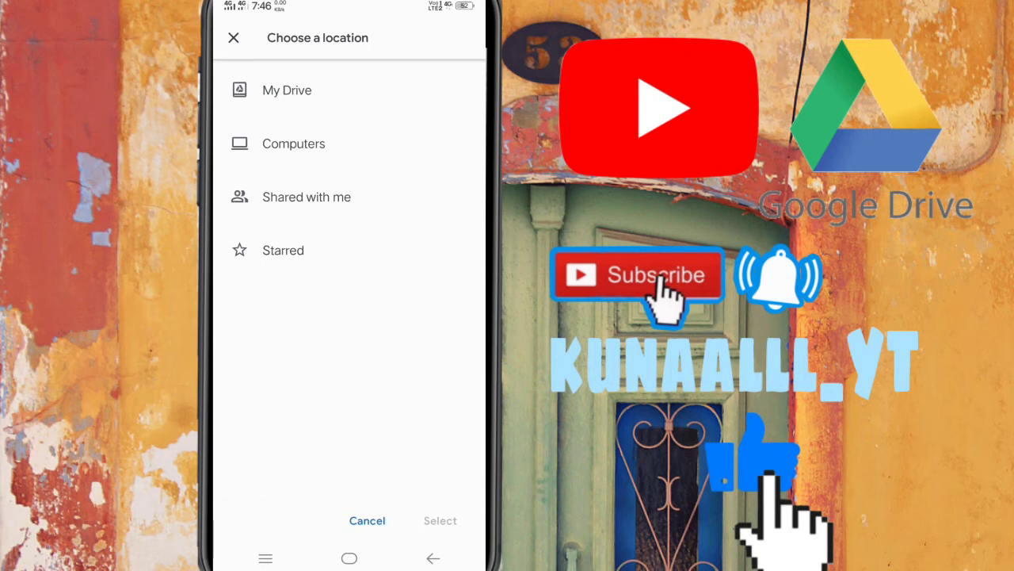
pyautogui.click(286, 89)
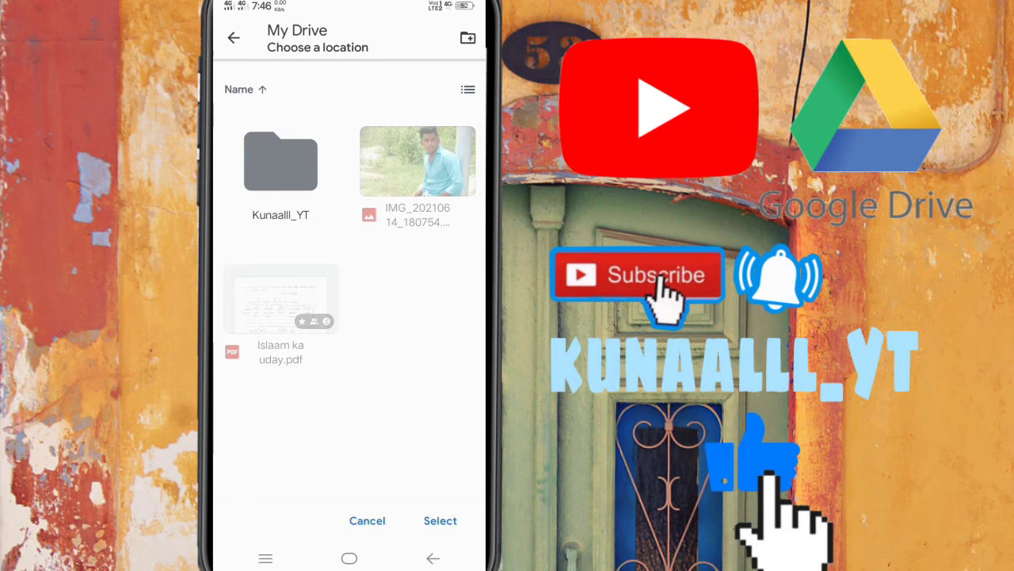
pyautogui.click(440, 519)
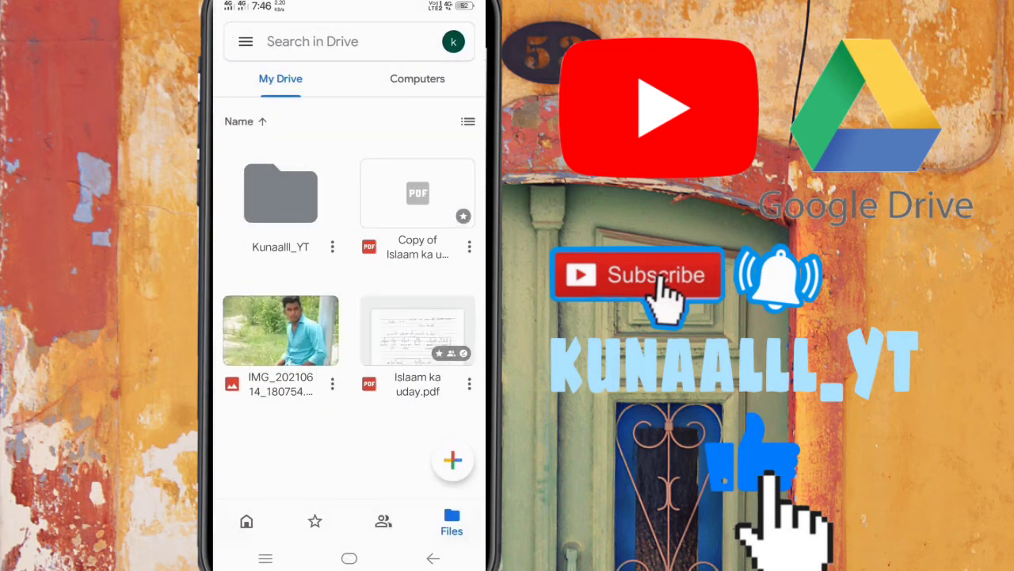
pyautogui.click(469, 384)
# Step: Start renaming Islaam ka uday.pdf, cancel without changes, then scroll through its actions menu
pyautogui.moveTo(416, 353); pyautogui.dragTo(416, 293)
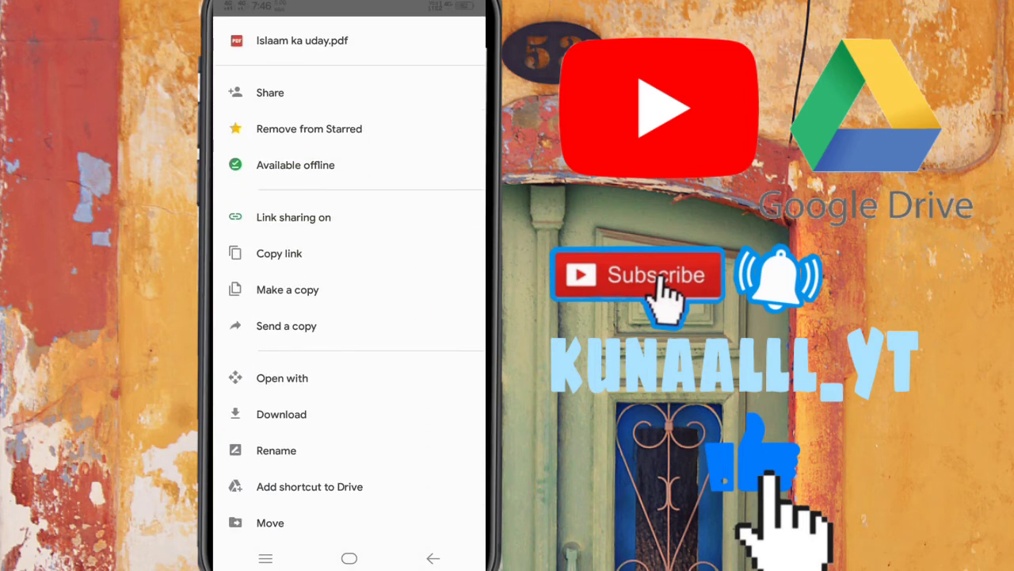
pyautogui.moveTo(357, 387); pyautogui.dragTo(357, 328)
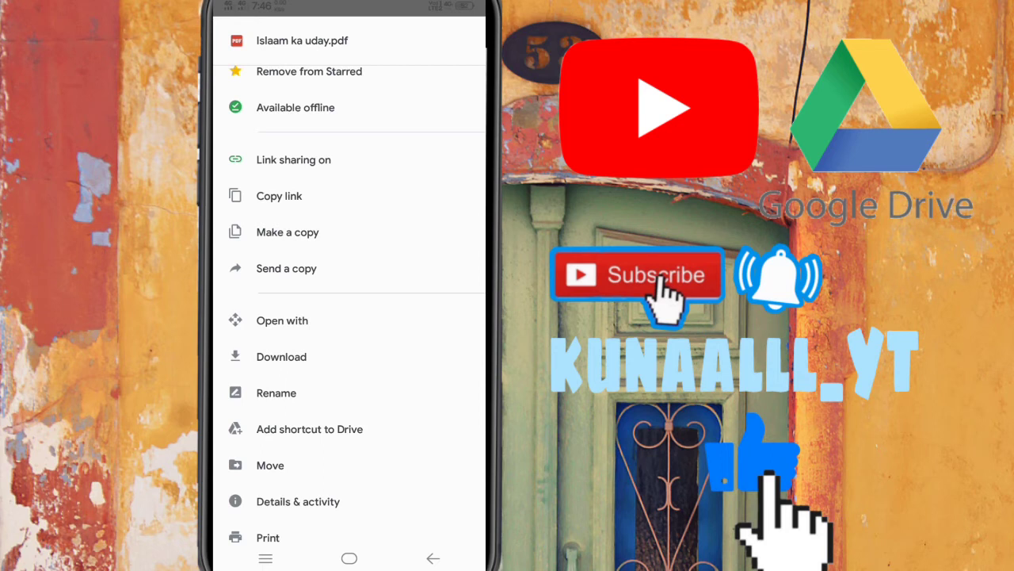
pyautogui.click(277, 392)
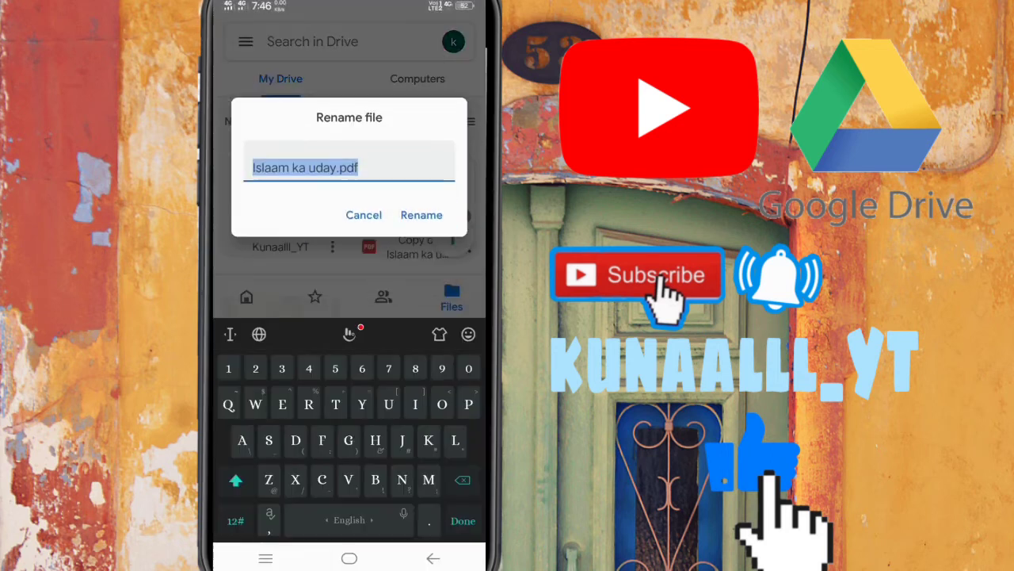
pyautogui.click(316, 167)
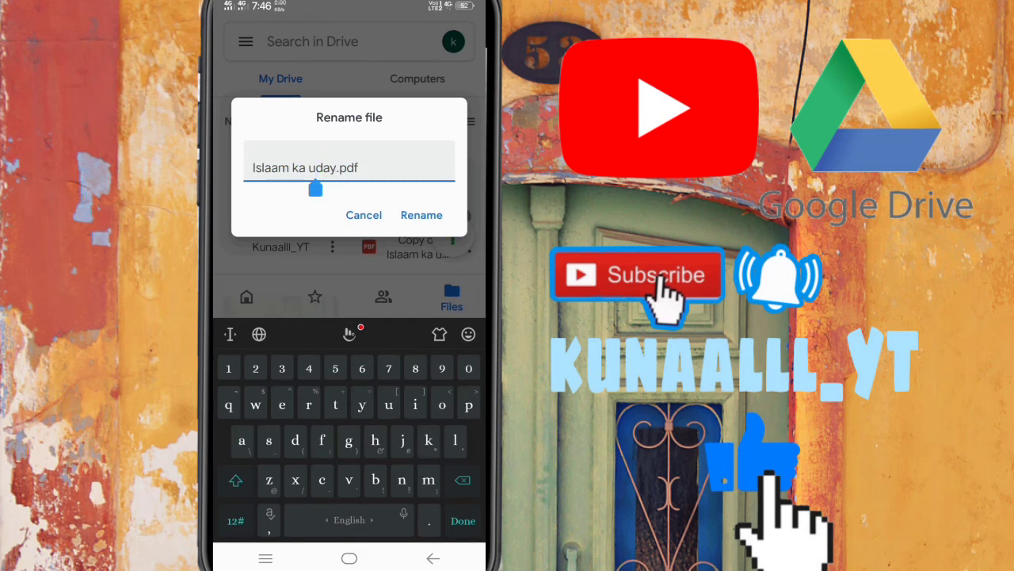
pyautogui.click(422, 215)
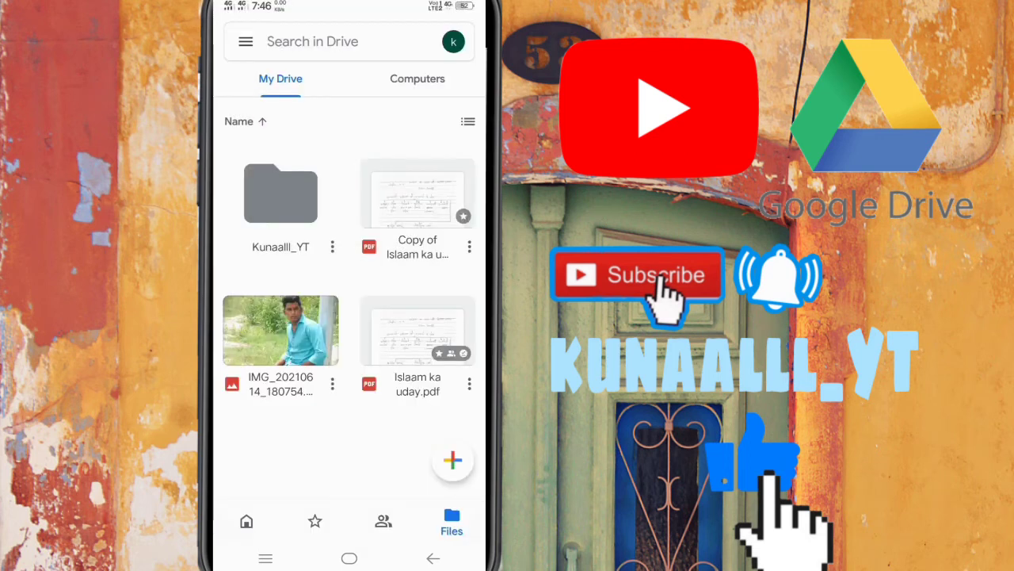
pyautogui.click(469, 383)
pyautogui.moveTo(444, 457); pyautogui.dragTo(444, 294)
pyautogui.moveTo(407, 450); pyautogui.dragTo(407, 355)
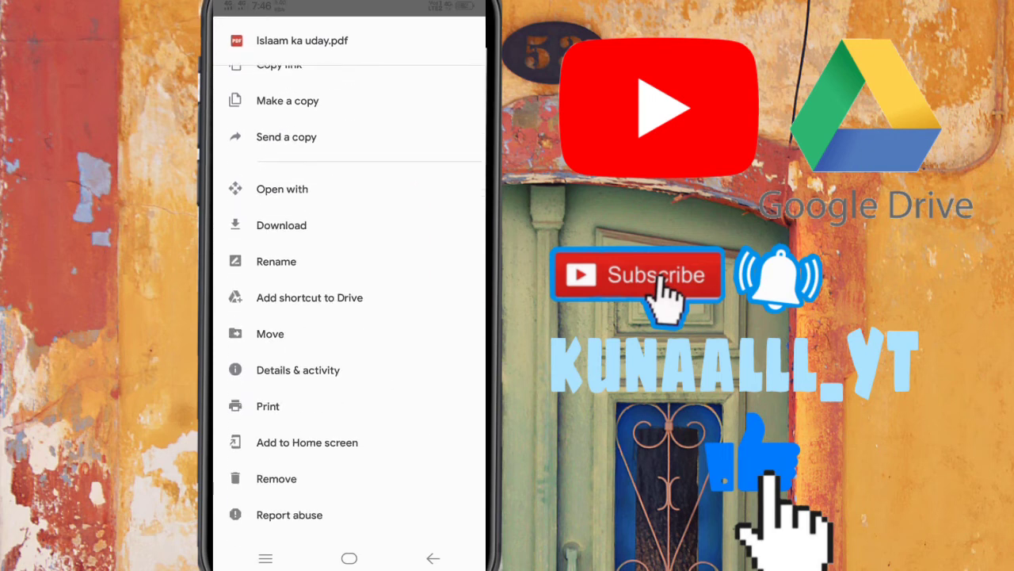
pyautogui.click(371, 300)
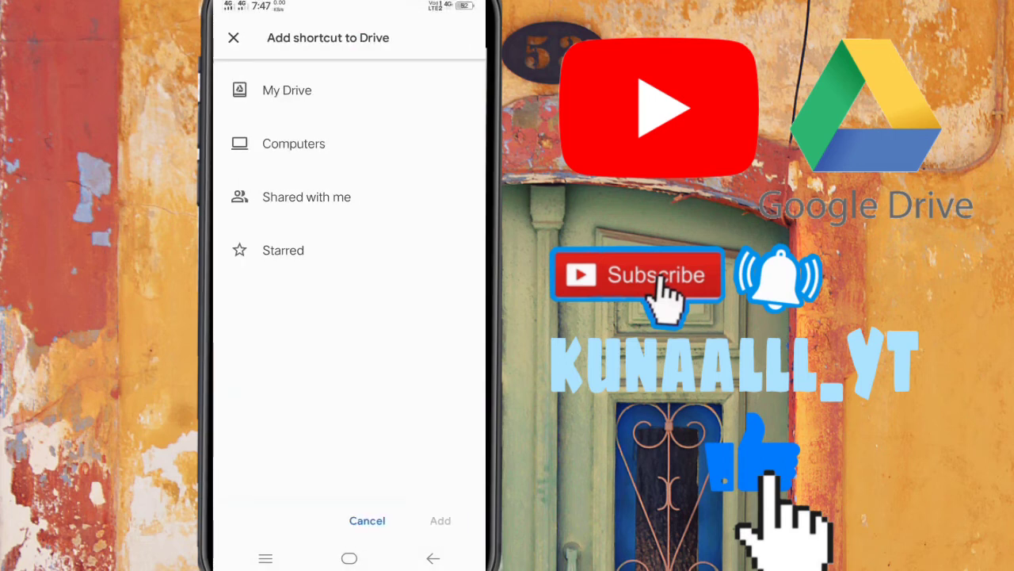
pyautogui.click(366, 520)
pyautogui.click(470, 390)
pyautogui.moveTo(459, 466); pyautogui.dragTo(460, 294)
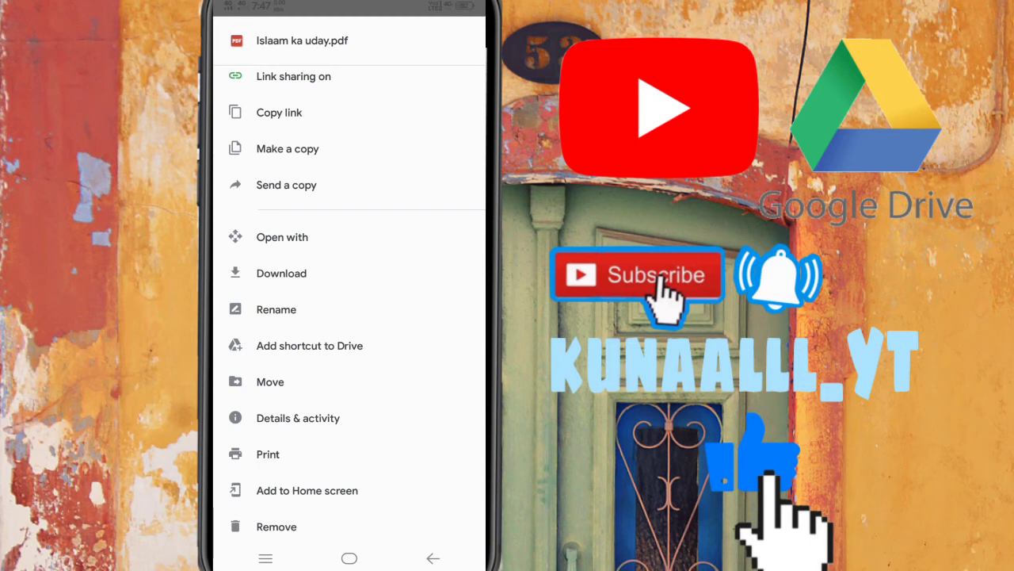
pyautogui.click(392, 418)
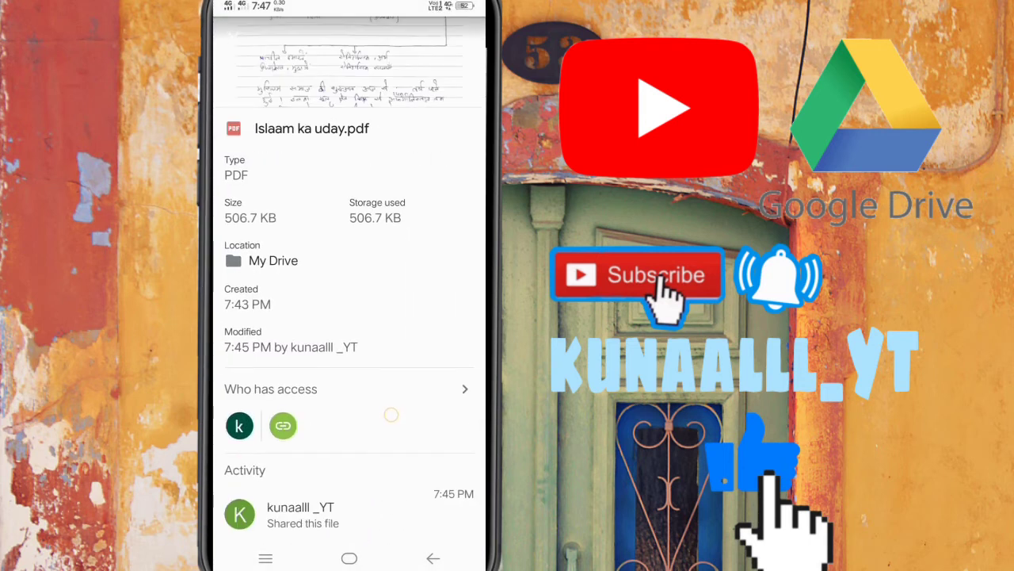
# Step: View Islaam ka uday.pdf's Details & activity (506.7 KB PDF in My Drive), then close the panel
pyautogui.moveTo(395, 450); pyautogui.dragTo(396, 352)
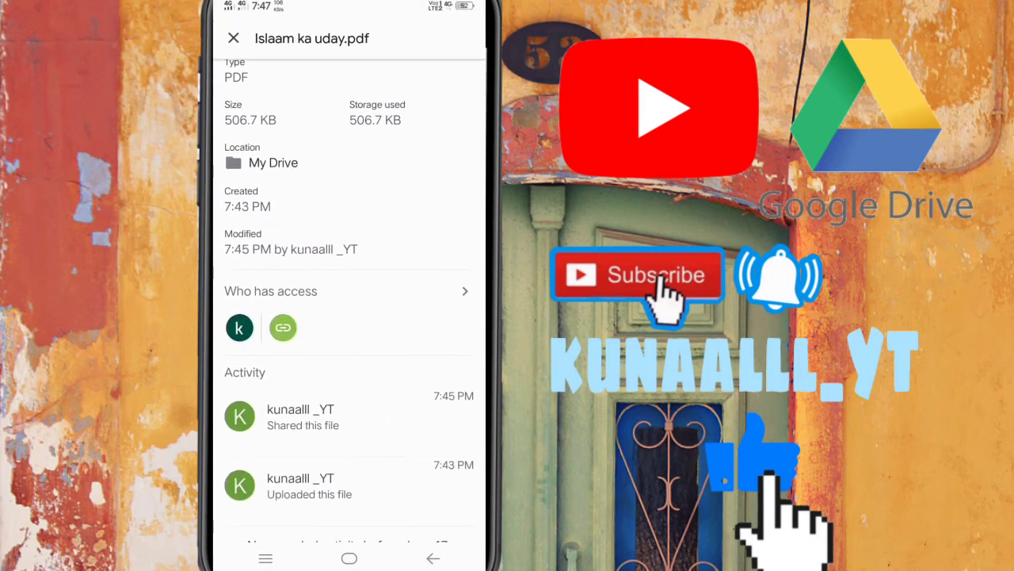
pyautogui.moveTo(405, 427); pyautogui.dragTo(420, 346)
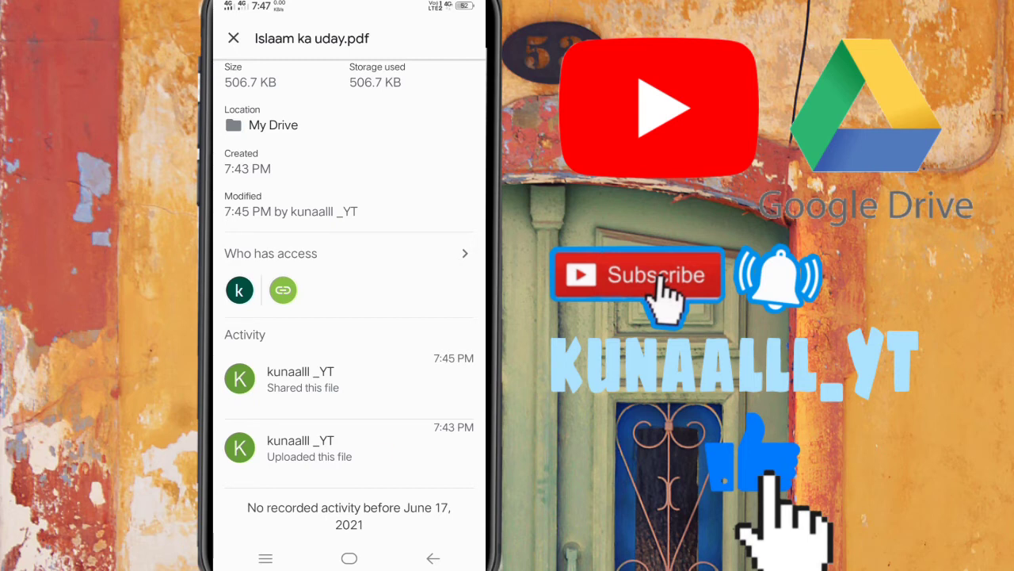
pyautogui.click(421, 377)
pyautogui.scroll(2, 349, 317)
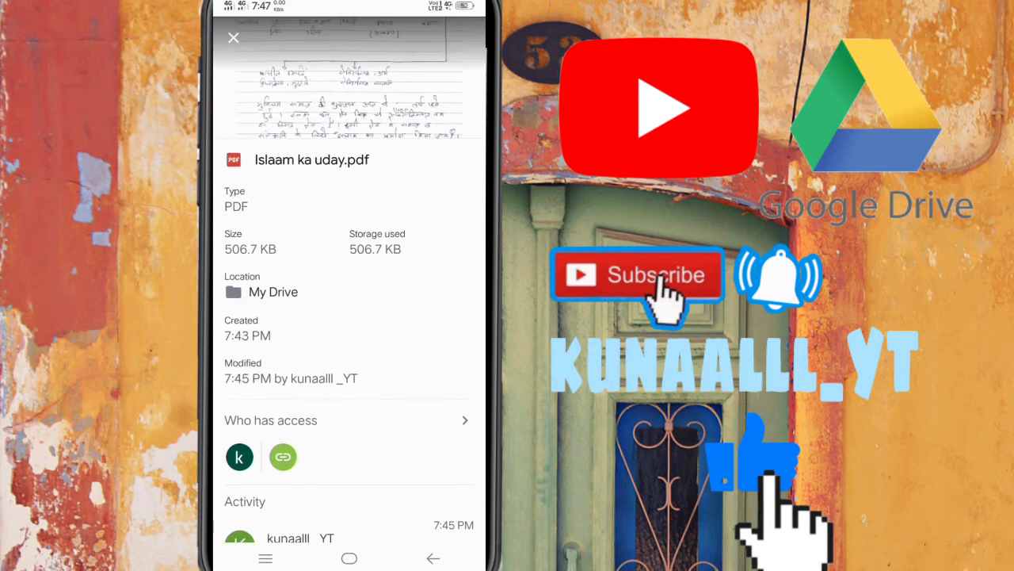
pyautogui.click(233, 38)
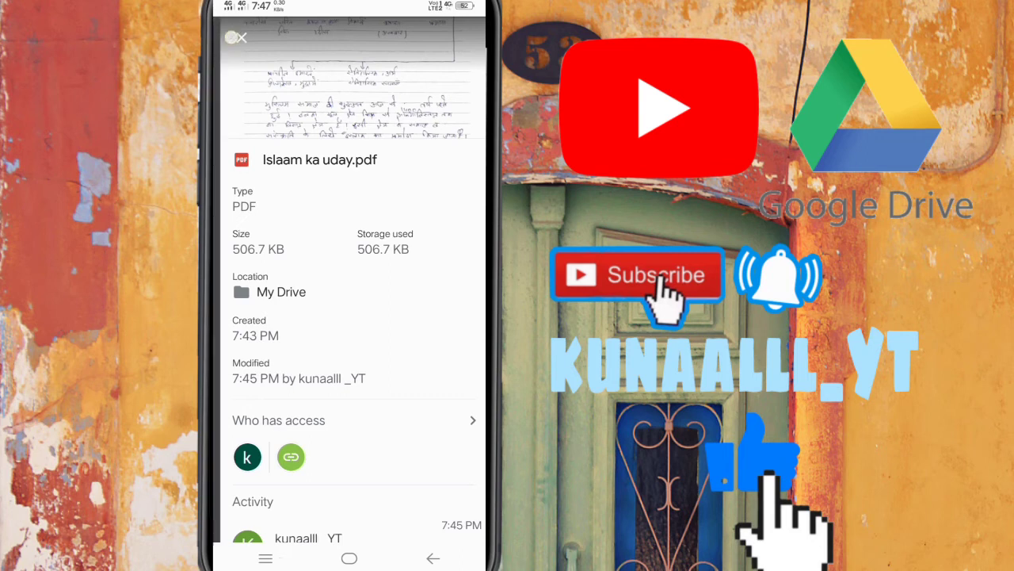
pyautogui.click(469, 384)
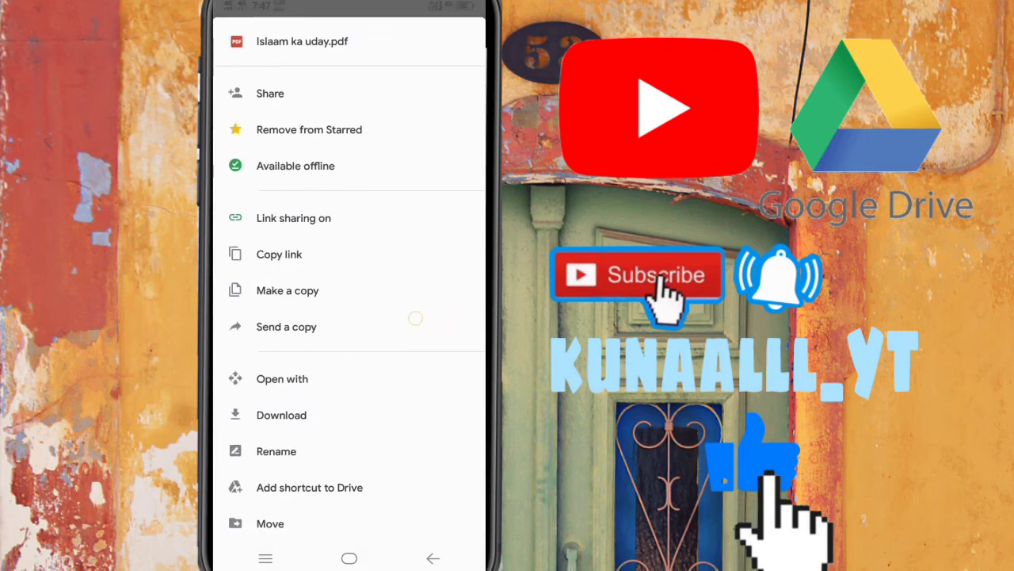
# Step: Add Islaam ka uday.pdf to the phone's home screen and open it from the new shortcut
pyautogui.scroll(-3, 420, 309)
pyautogui.scroll(-1, 349, 317)
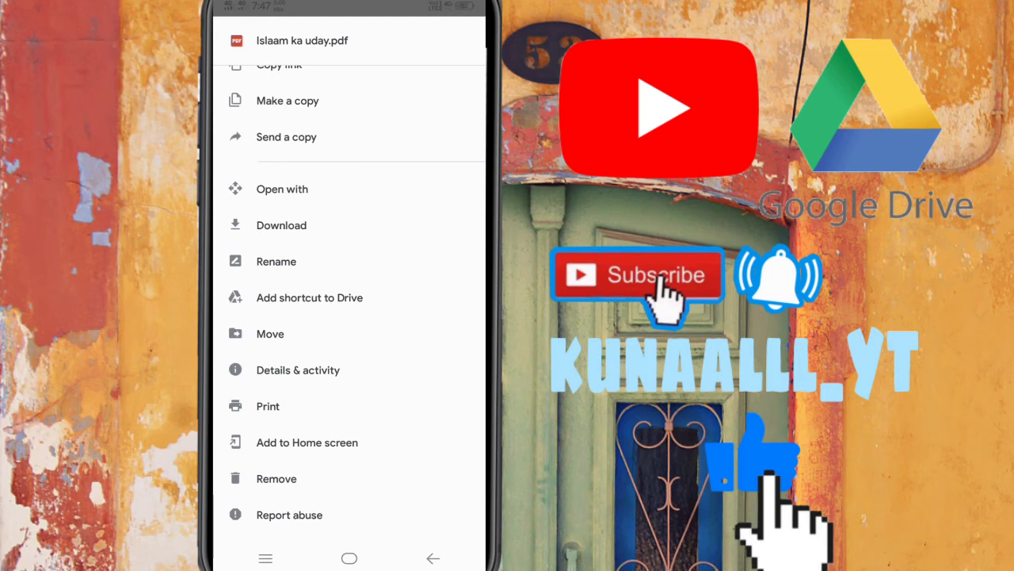
pyautogui.click(309, 297)
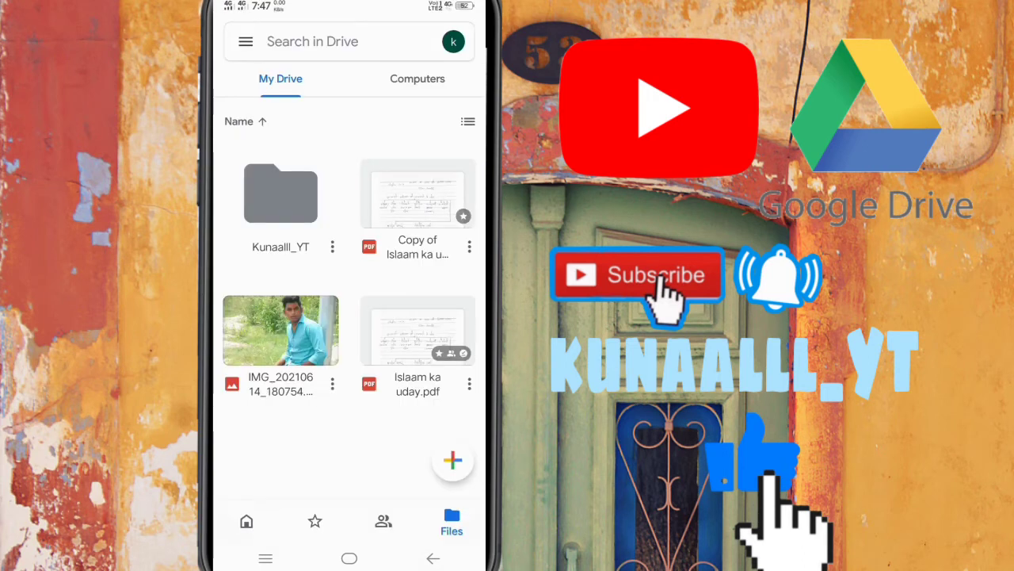
pyautogui.click(349, 558)
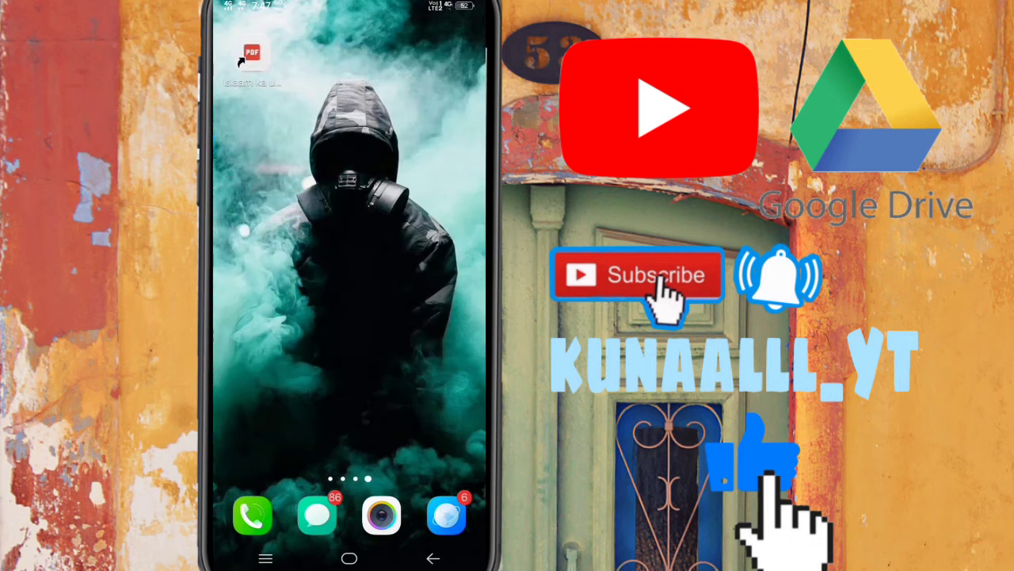
pyautogui.click(251, 53)
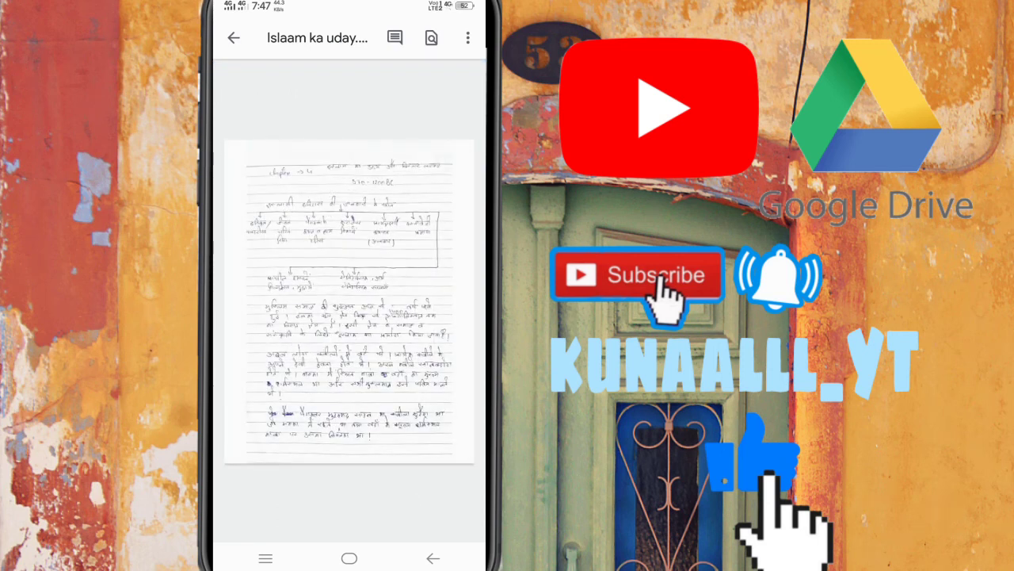
# Step: Leave the PDF viewer and relaunch Google Drive from the home screen's Google folder
pyautogui.click(349, 558)
pyautogui.click(266, 558)
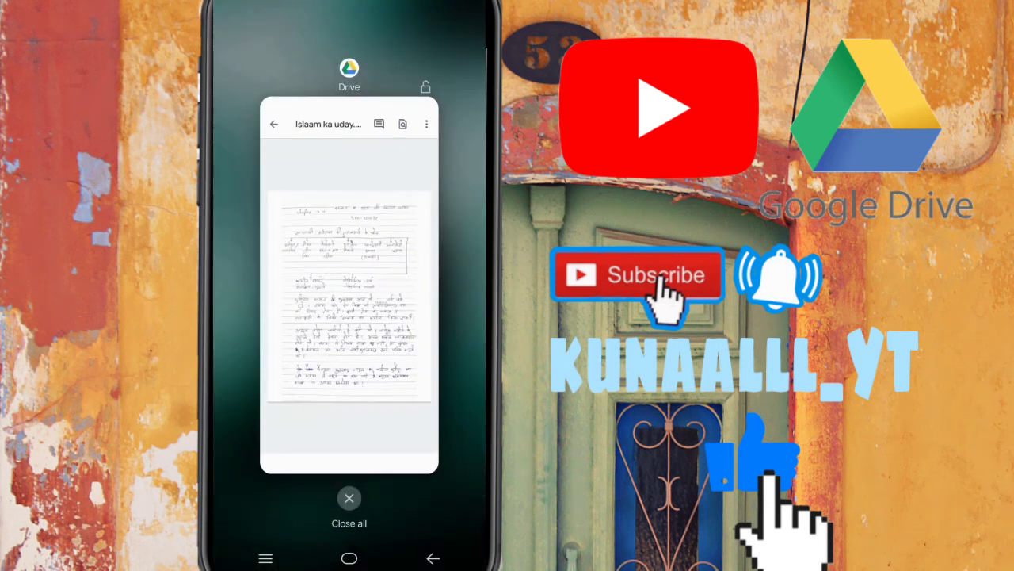
pyautogui.click(351, 286)
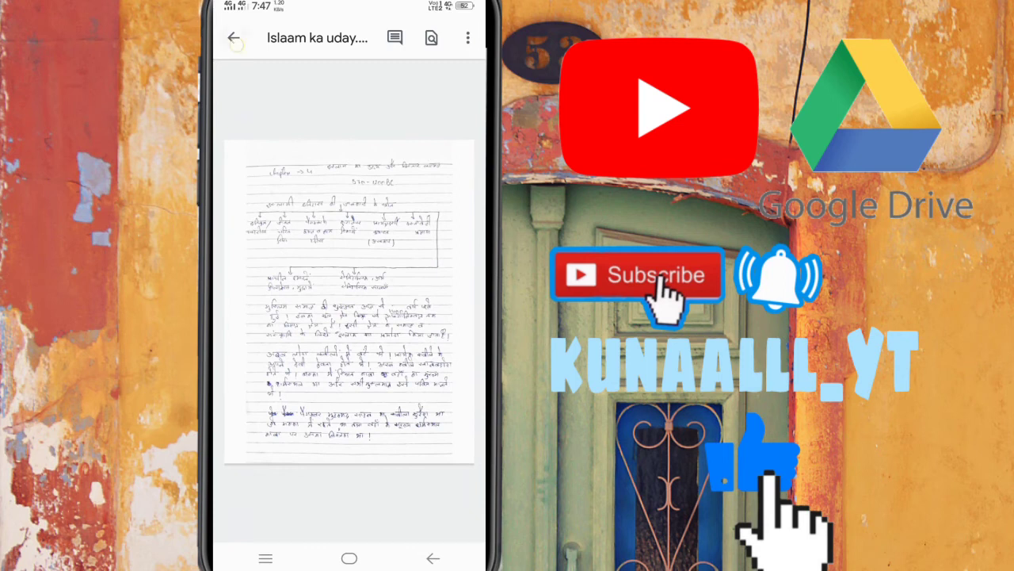
pyautogui.click(349, 558)
pyautogui.moveTo(262, 317); pyautogui.dragTo(459, 317)
pyautogui.click(446, 427)
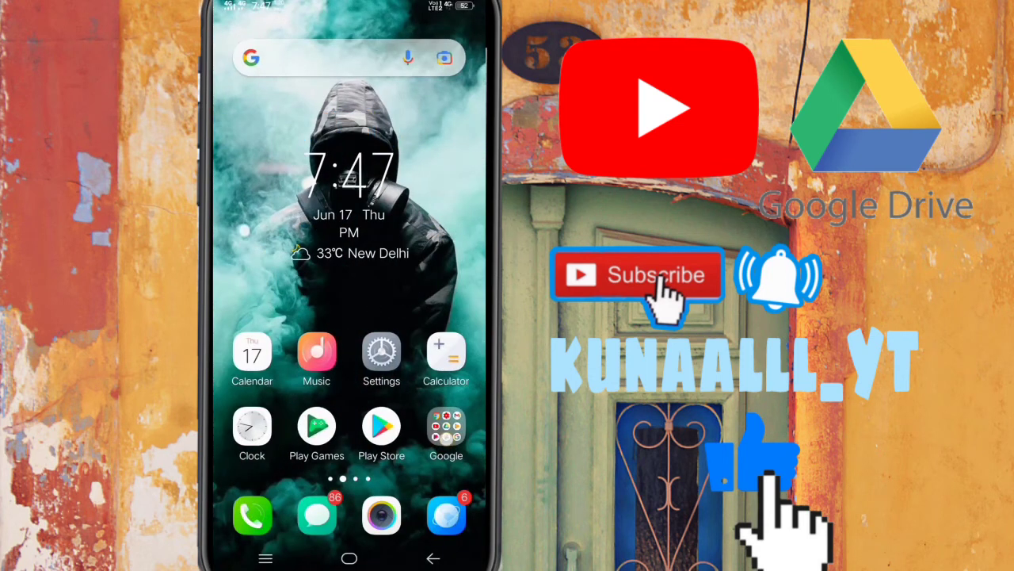
pyautogui.click(348, 275)
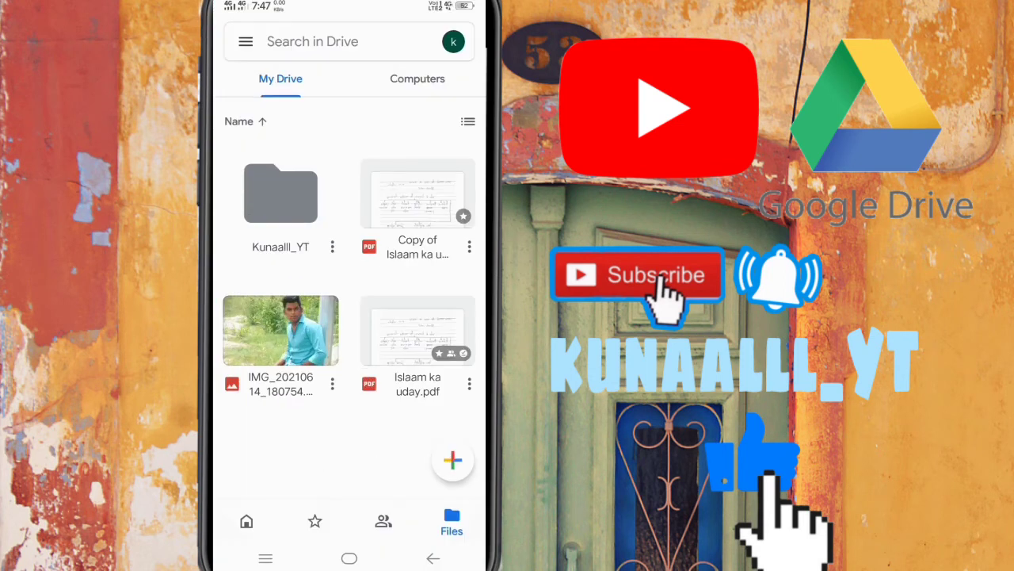
# Step: Move Islaam ka uday.pdf to the trash
pyautogui.click(469, 383)
pyautogui.moveTo(349, 476); pyautogui.dragTo(349, 198)
pyautogui.moveTo(446, 396); pyautogui.dragTo(447, 290)
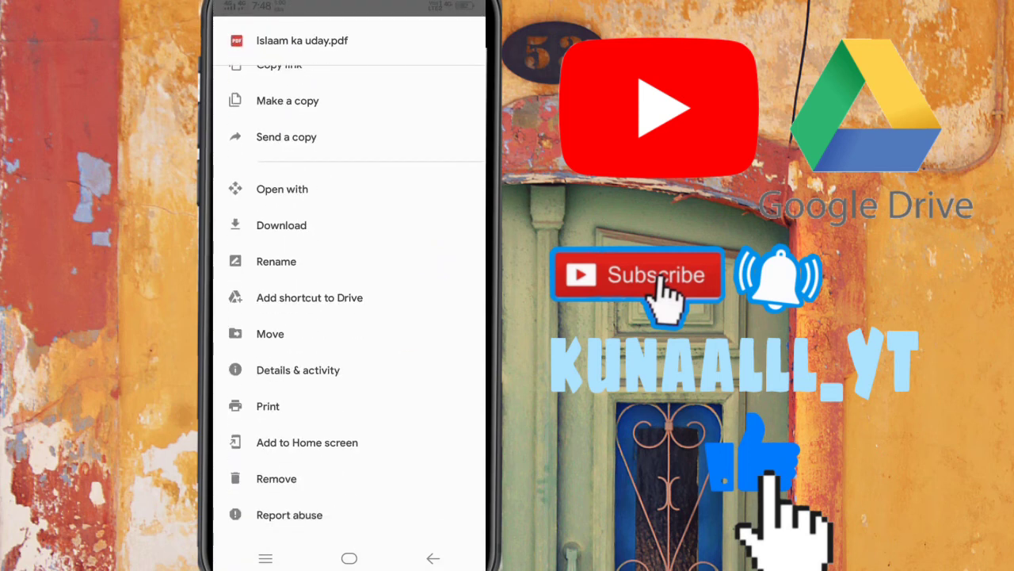
pyautogui.click(301, 479)
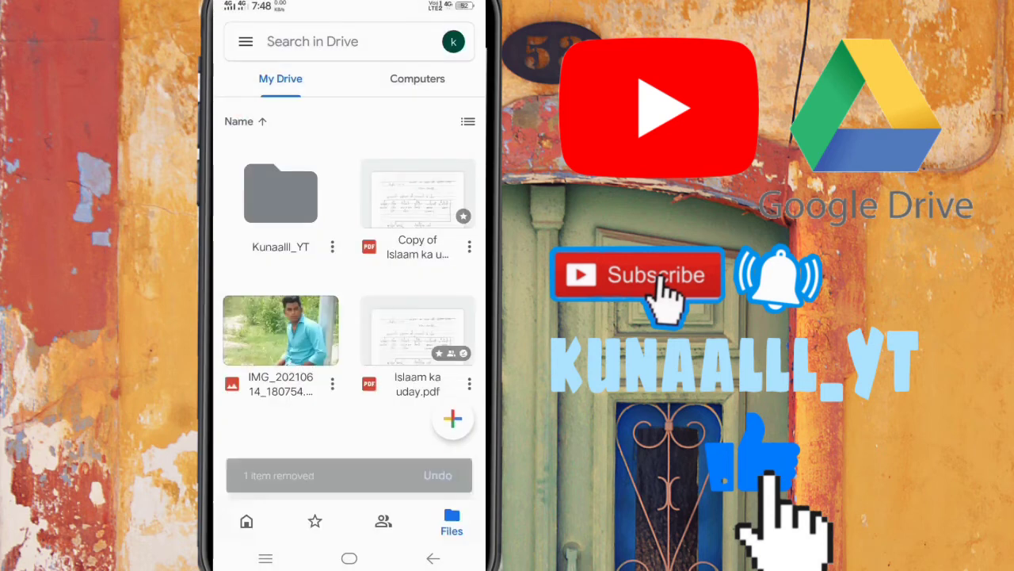
# Step: Restore Islaam ka uday.pdf from Trash back into My Drive
pyautogui.click(246, 41)
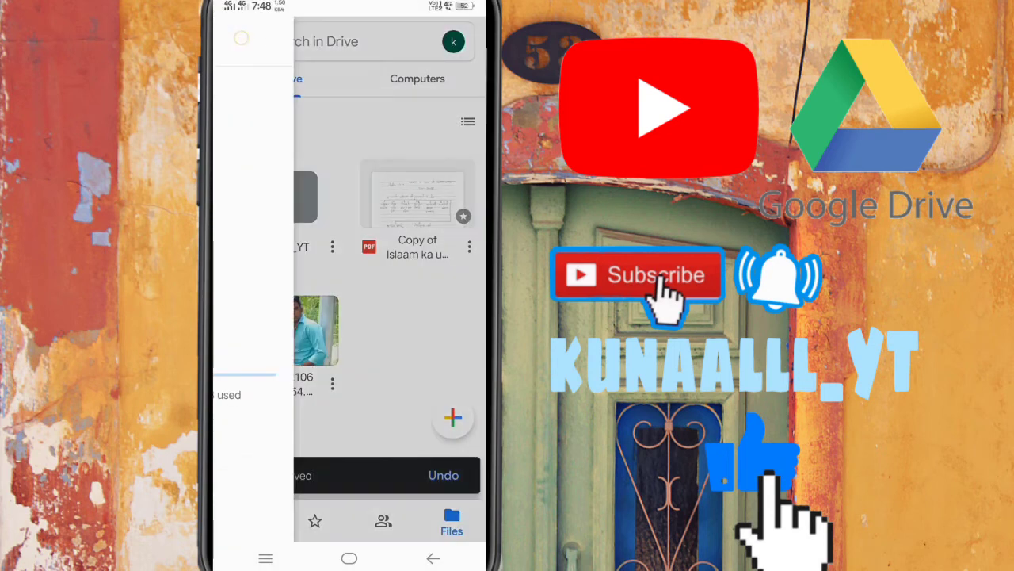
pyautogui.click(271, 167)
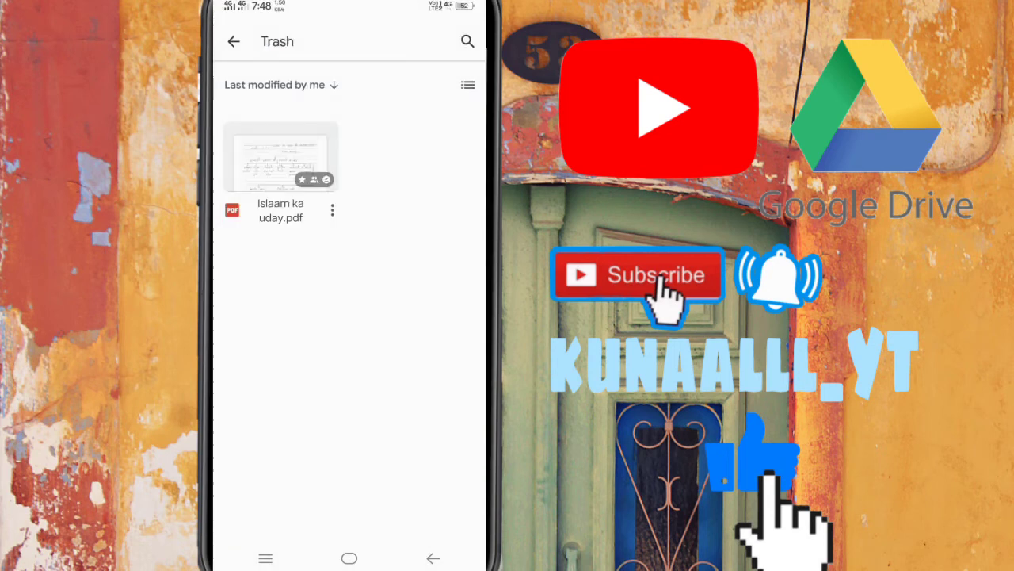
pyautogui.click(332, 209)
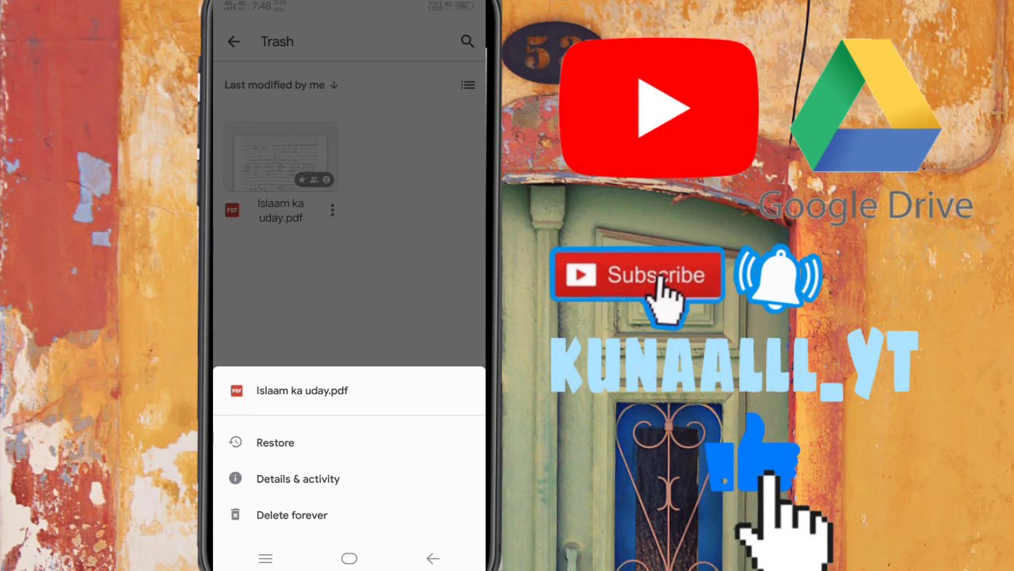
pyautogui.click(275, 442)
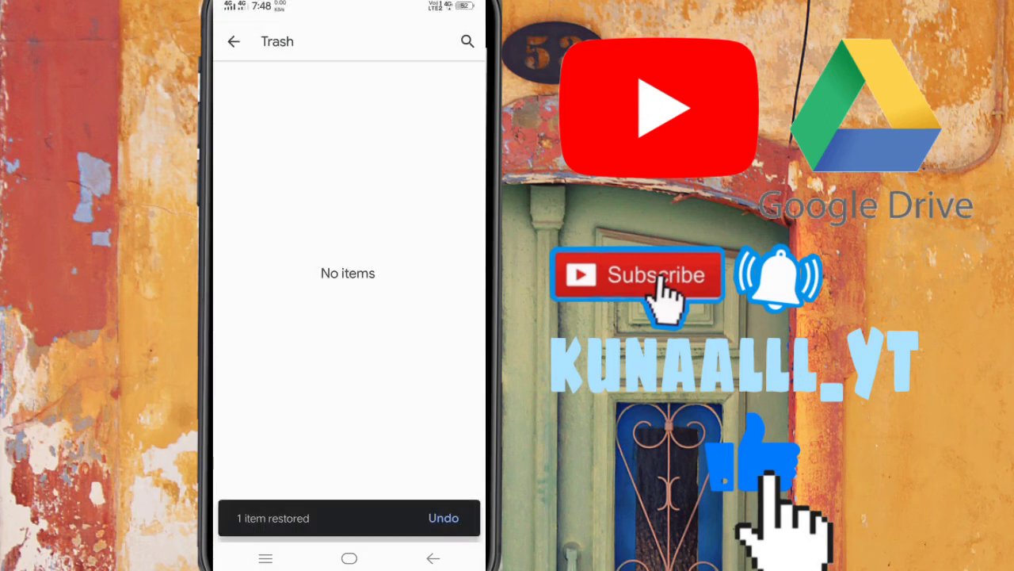
pyautogui.click(234, 42)
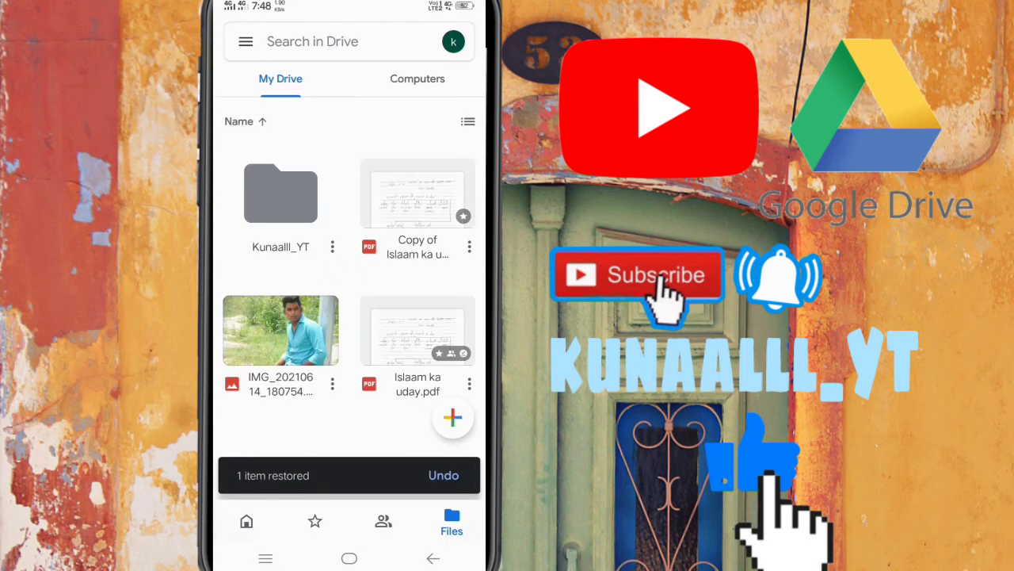
# Step: Close the PDF's actions, view the Recent files, return to My Drive and reopen the drawer
pyautogui.click(469, 384)
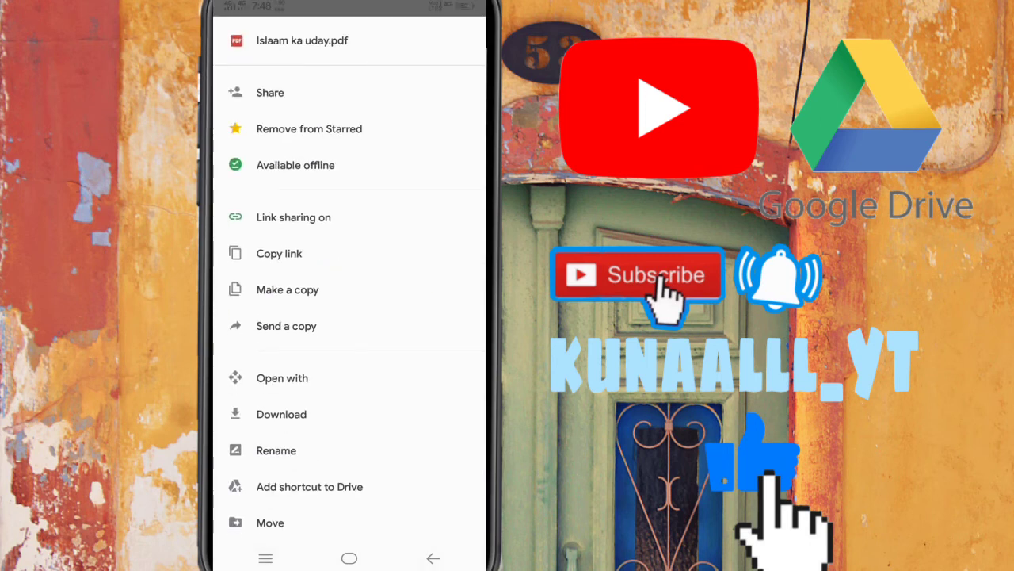
pyautogui.scroll(-3, 349, 317)
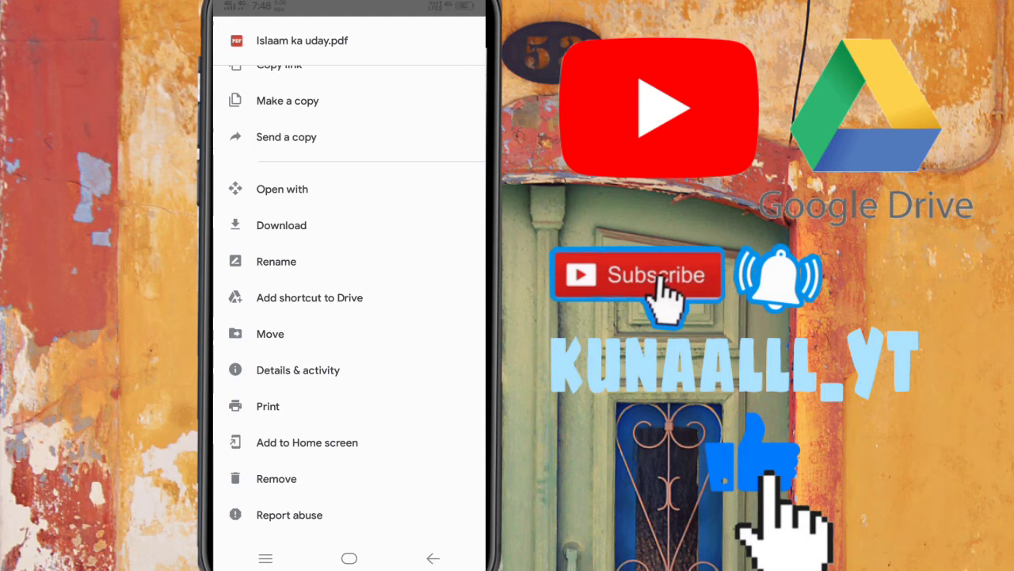
pyautogui.scroll(5, 349, 317)
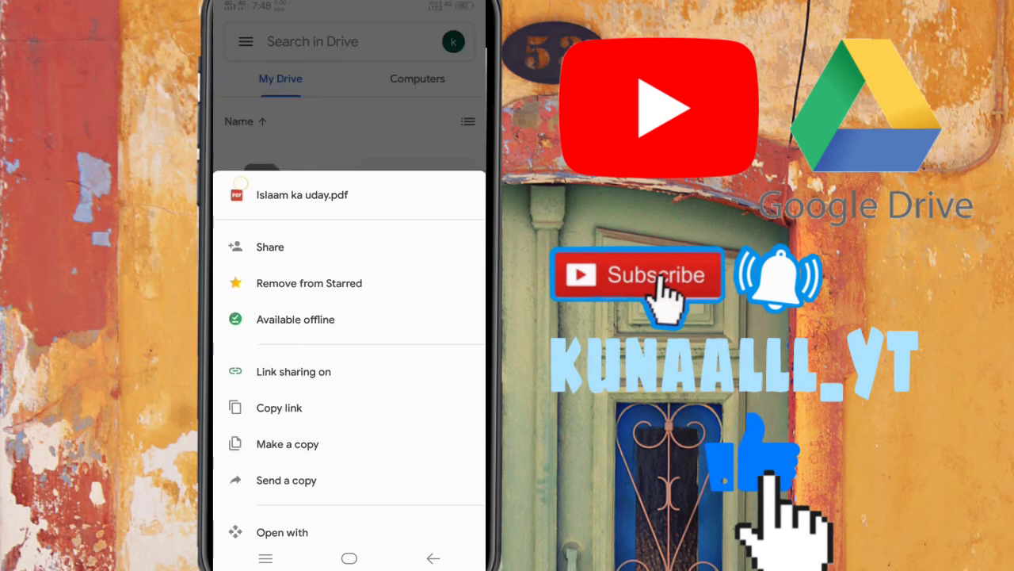
pyautogui.click(349, 119)
pyautogui.click(246, 41)
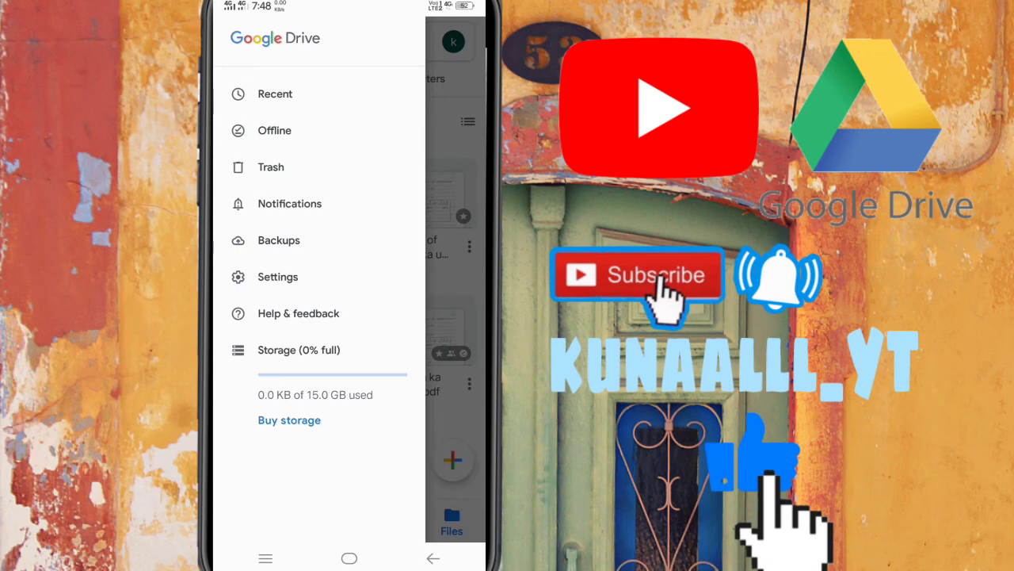
pyautogui.click(275, 93)
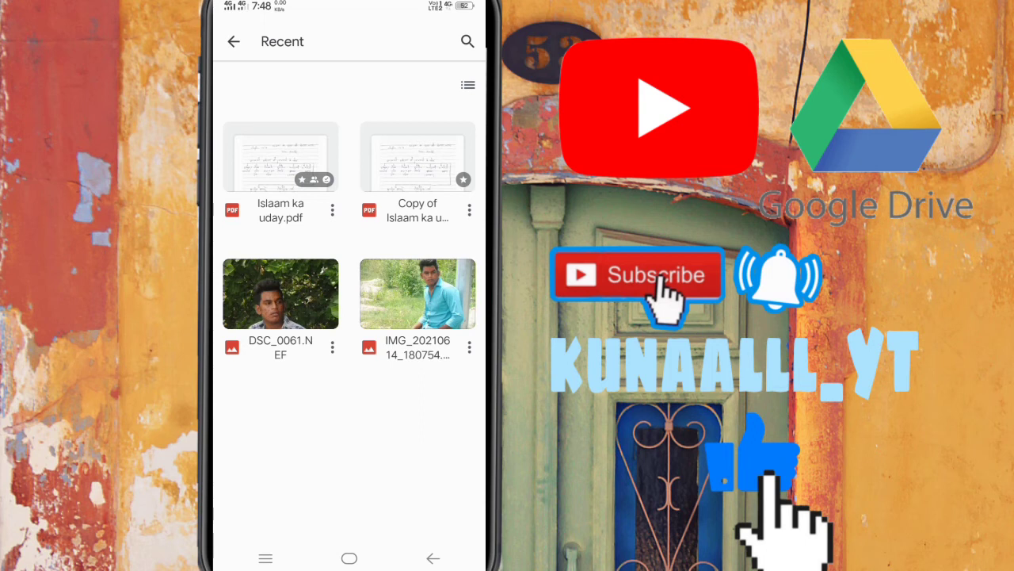
pyautogui.click(234, 41)
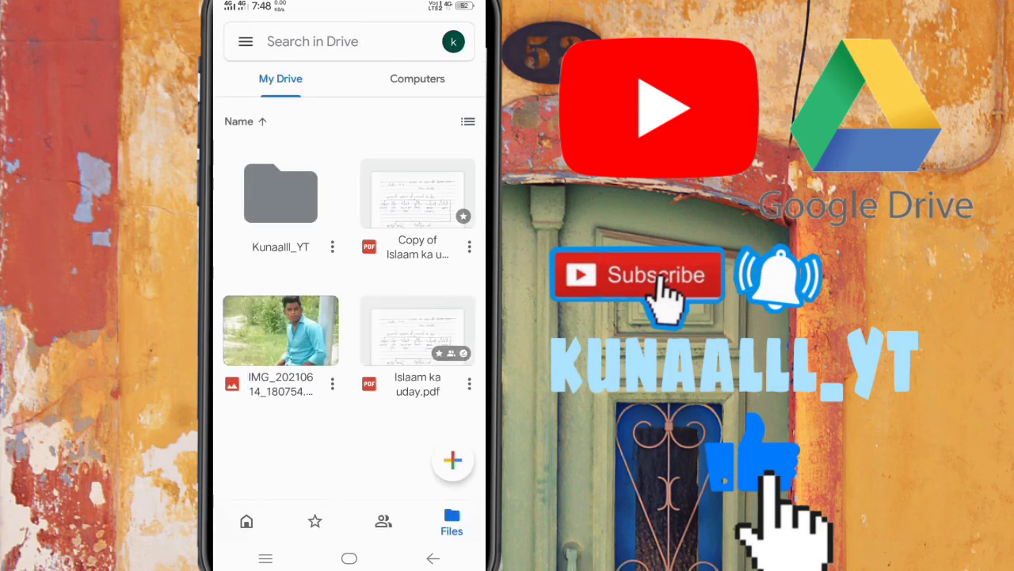
pyautogui.click(236, 41)
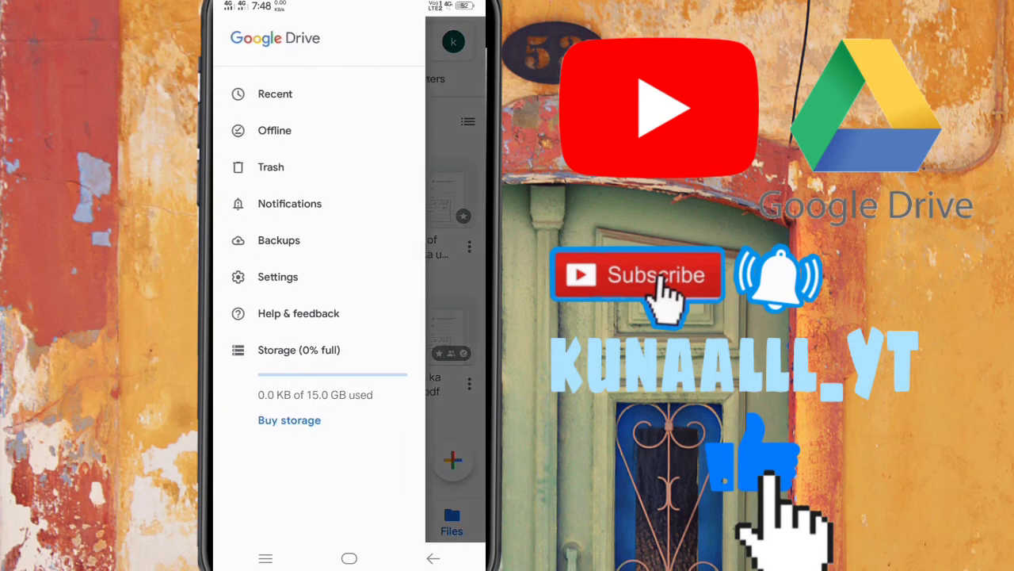
# Step: Check Notifications, then view Backups showing the device backs up to another account, and return
pyautogui.click(290, 203)
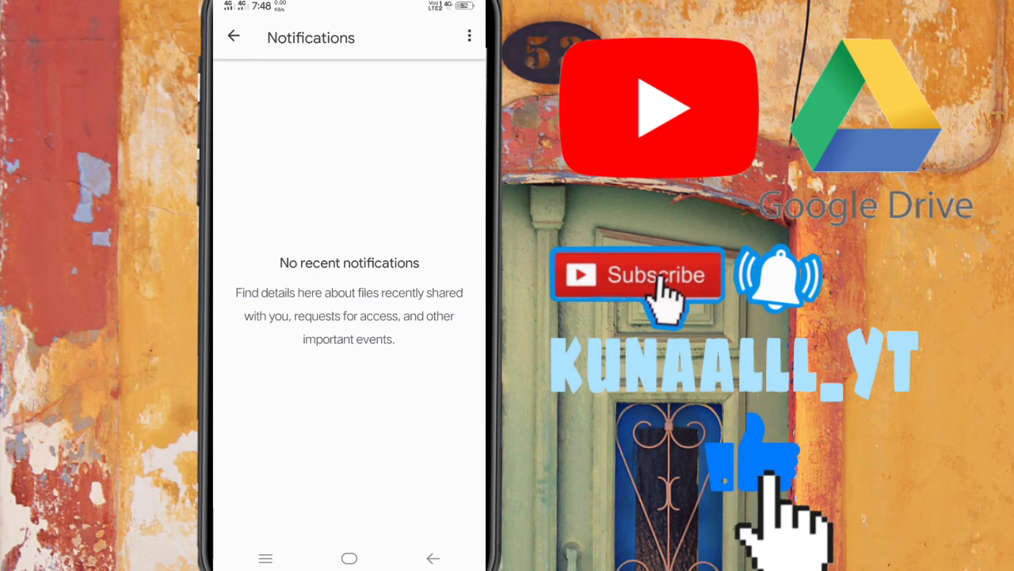
pyautogui.click(234, 36)
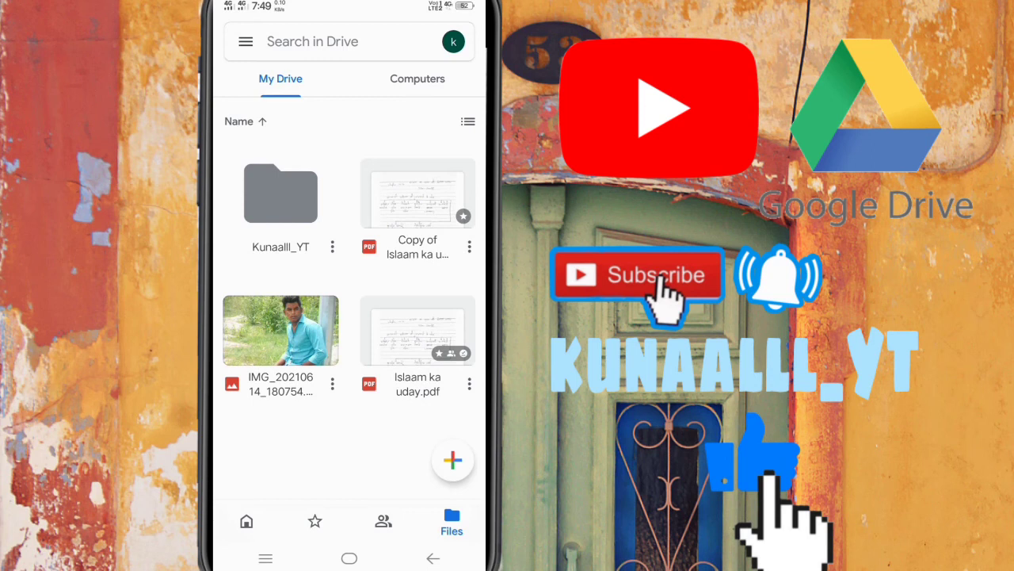
pyautogui.click(231, 40)
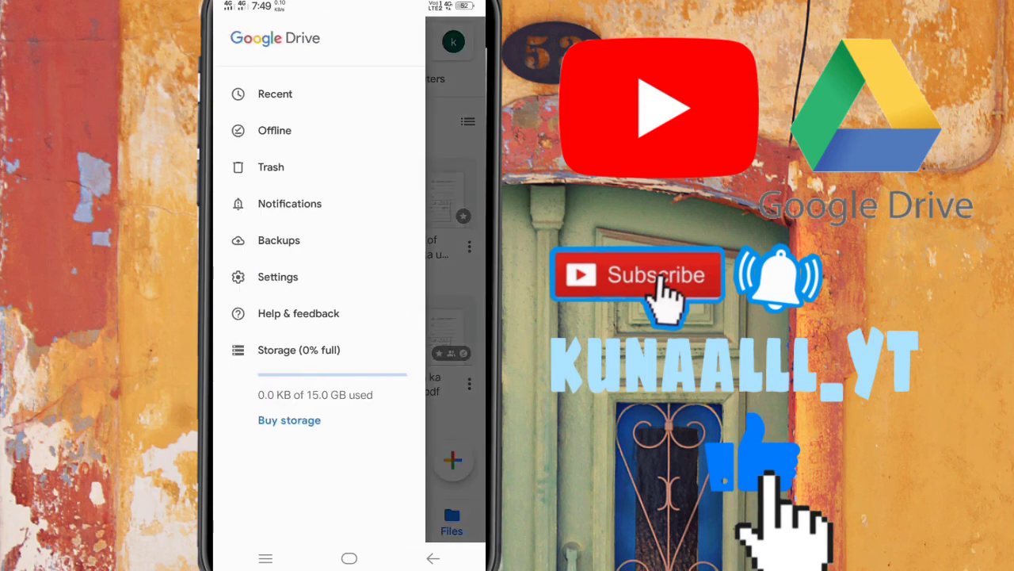
pyautogui.click(278, 241)
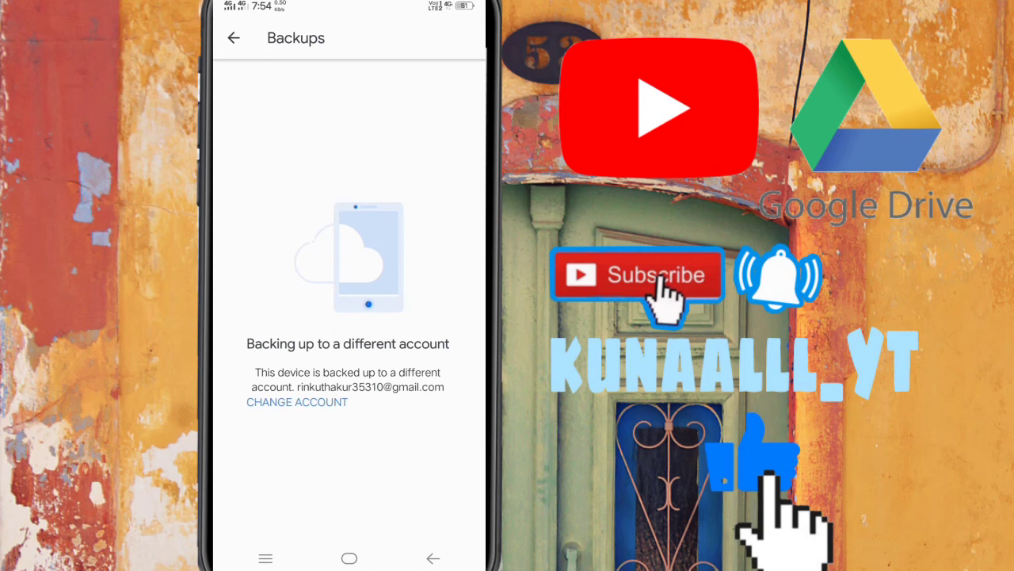
pyautogui.click(233, 37)
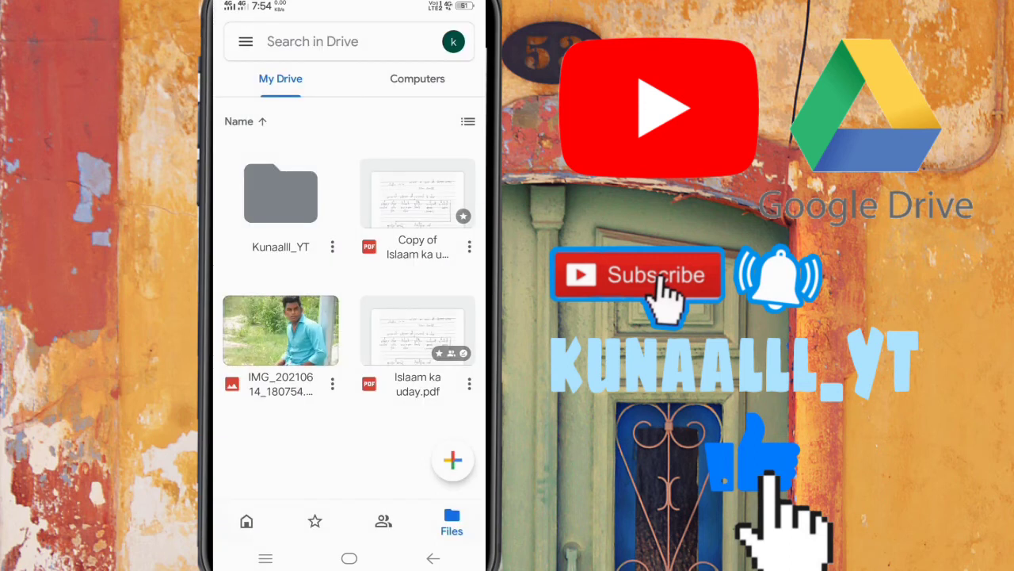
# Step: In Drive settings, switch the theme to Dark, then back to Light
pyautogui.click(231, 39)
pyautogui.click(277, 277)
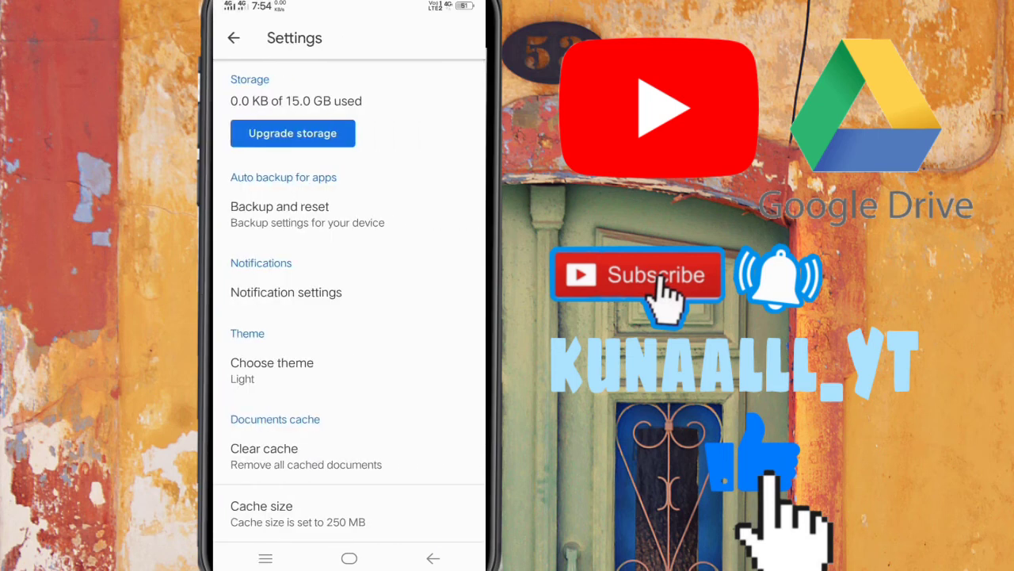
pyautogui.moveTo(385, 375); pyautogui.dragTo(389, 344)
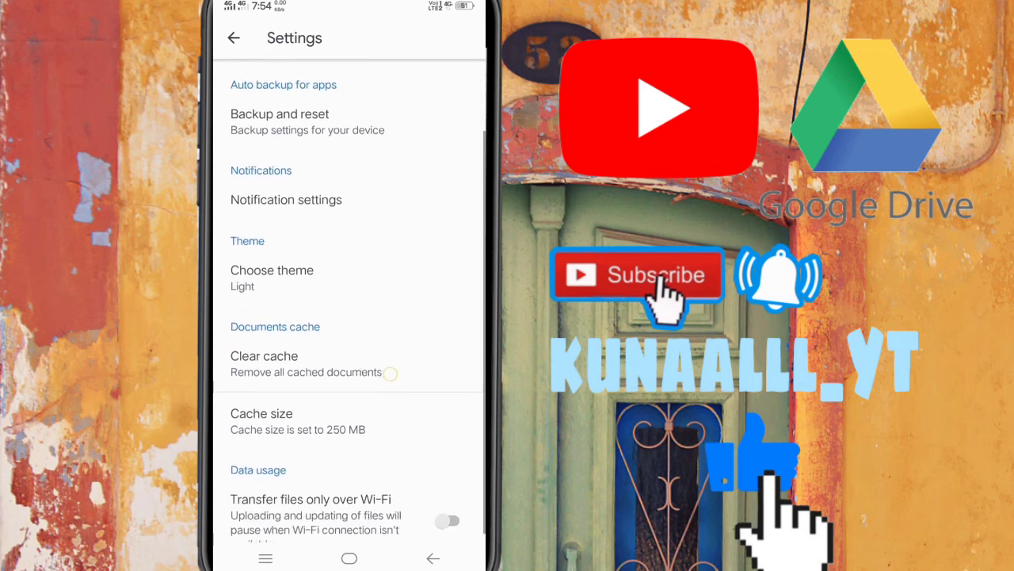
pyautogui.click(272, 258)
pyautogui.click(259, 239)
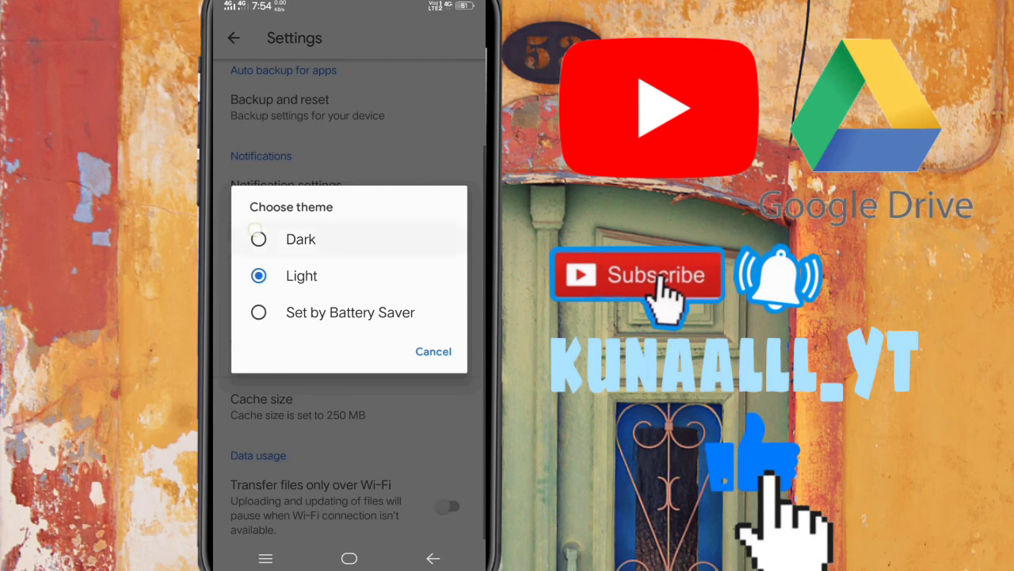
pyautogui.click(272, 258)
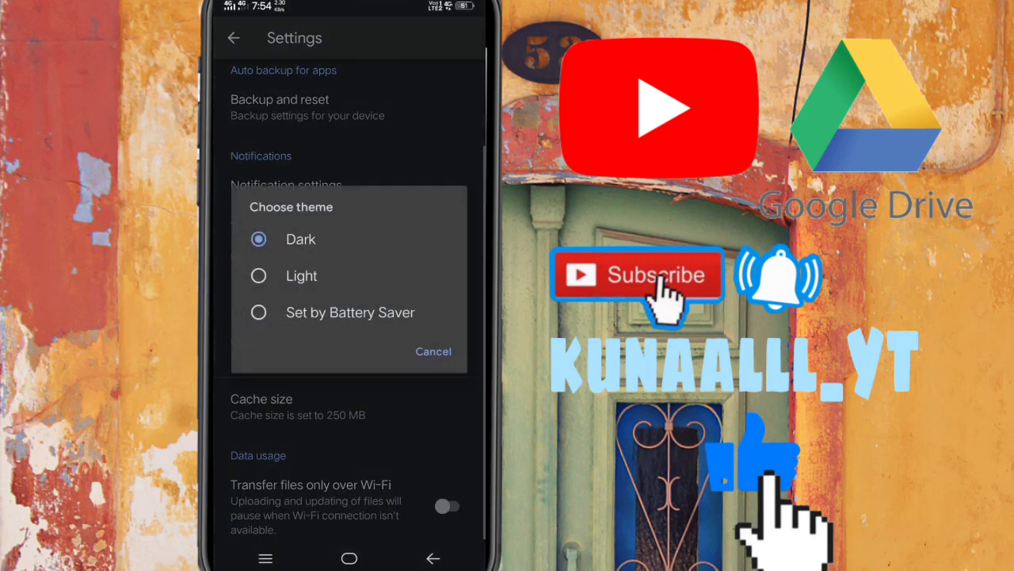
pyautogui.click(258, 275)
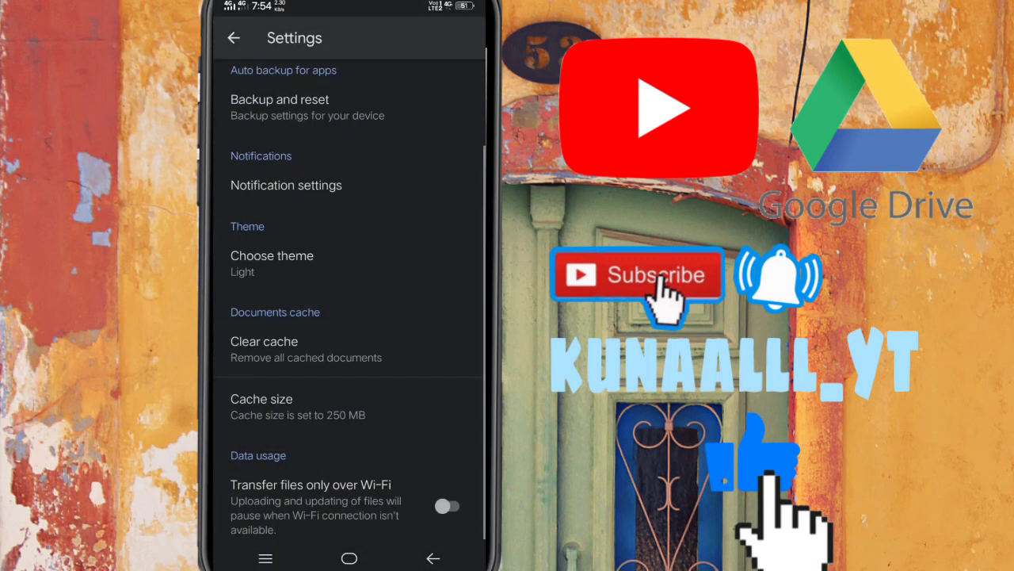
# Step: Turn 'Transfer files only over Wi-Fi' on, then off again, confirming each warning
pyautogui.moveTo(389, 377); pyautogui.dragTo(389, 369)
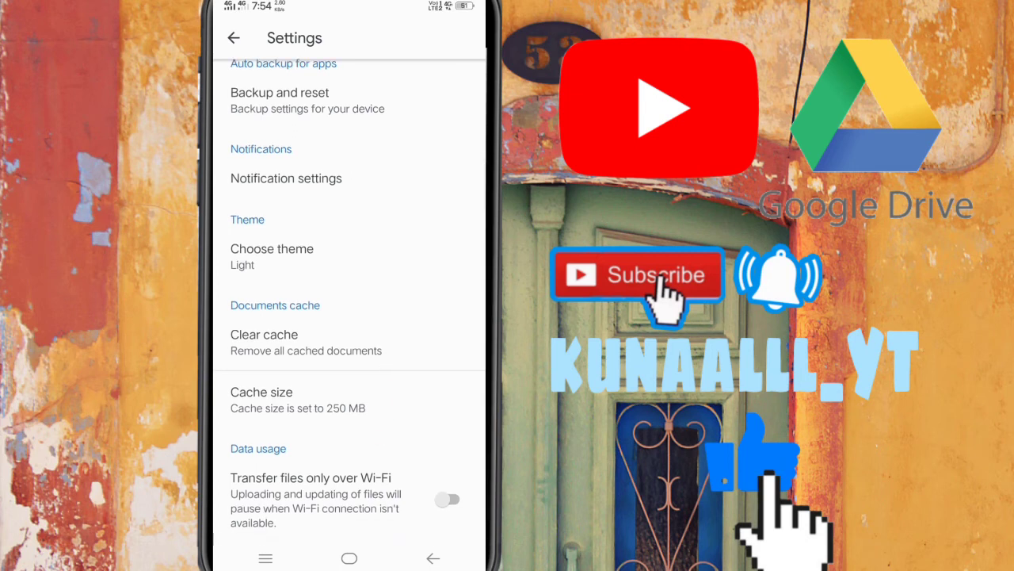
pyautogui.click(448, 499)
pyautogui.click(433, 330)
pyautogui.click(454, 499)
pyautogui.click(433, 330)
# Step: Return to My Drive, then open and dismiss the sections drawer
pyautogui.click(233, 37)
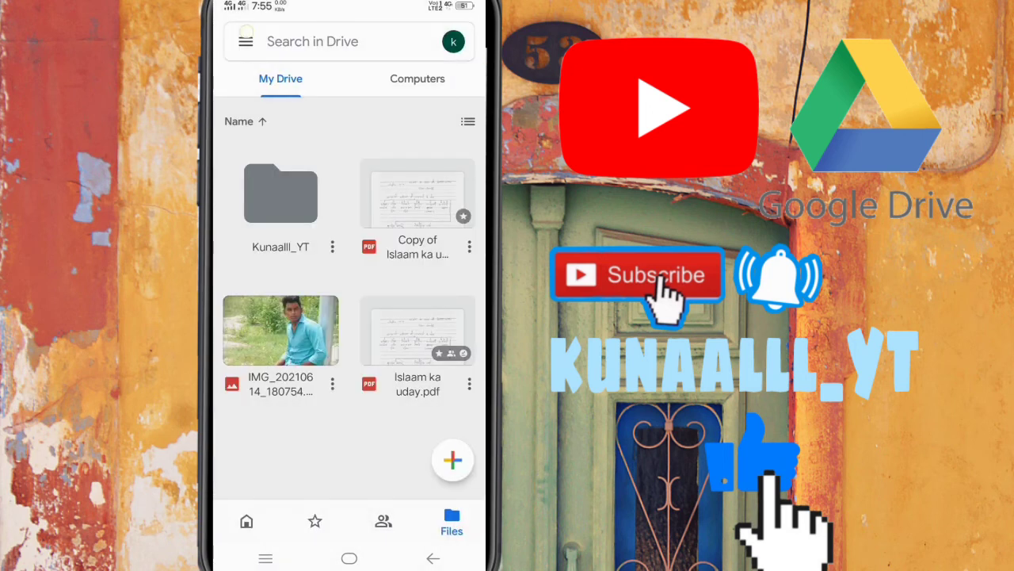
pyautogui.click(245, 38)
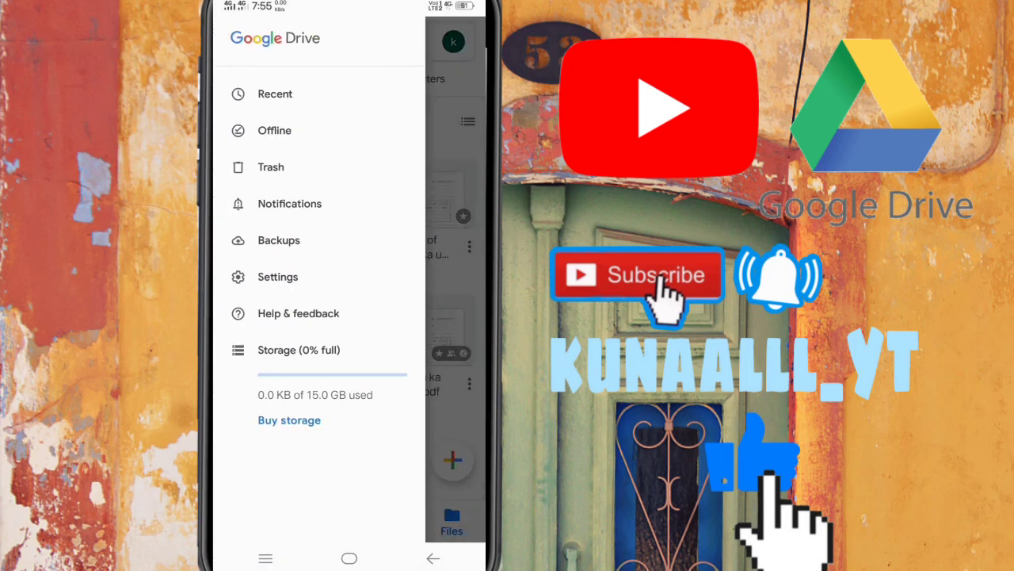
pyautogui.moveTo(373, 307); pyautogui.dragTo(238, 307)
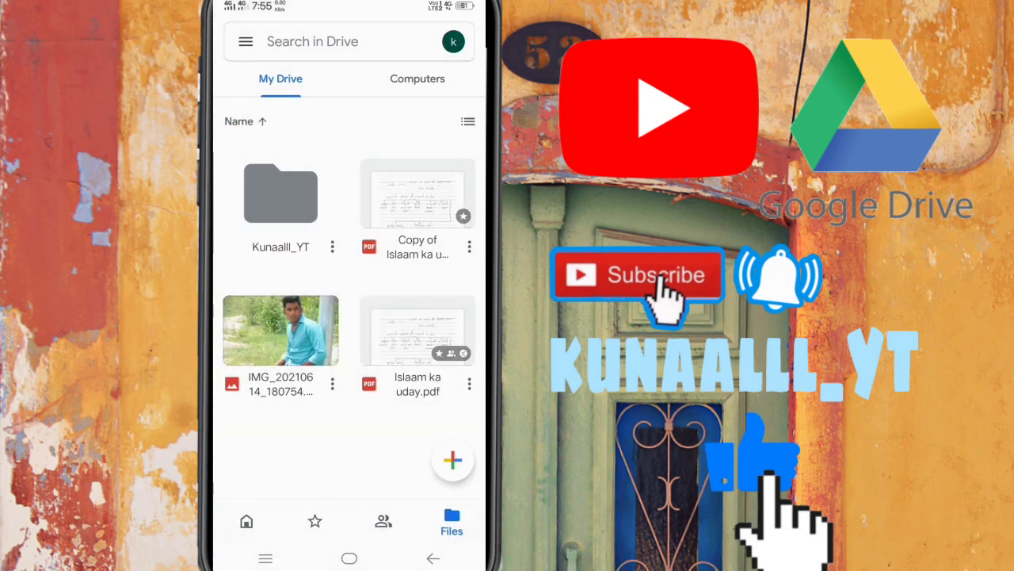
# Step: Browse the Help & feedback support articles, then close the Support page
pyautogui.click(246, 41)
pyautogui.click(355, 319)
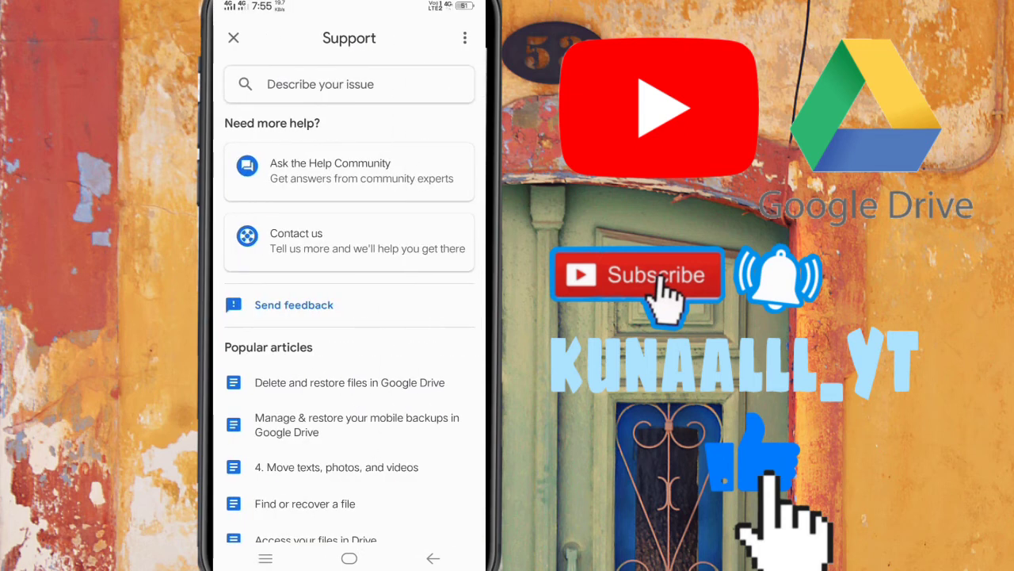
pyautogui.scroll(-1, 349, 317)
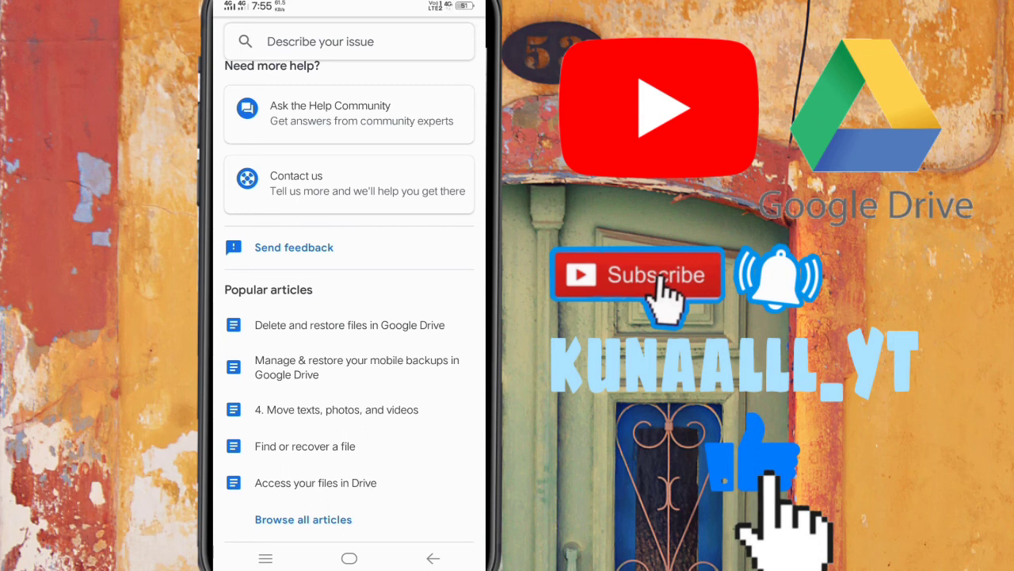
pyautogui.scroll(1, 349, 317)
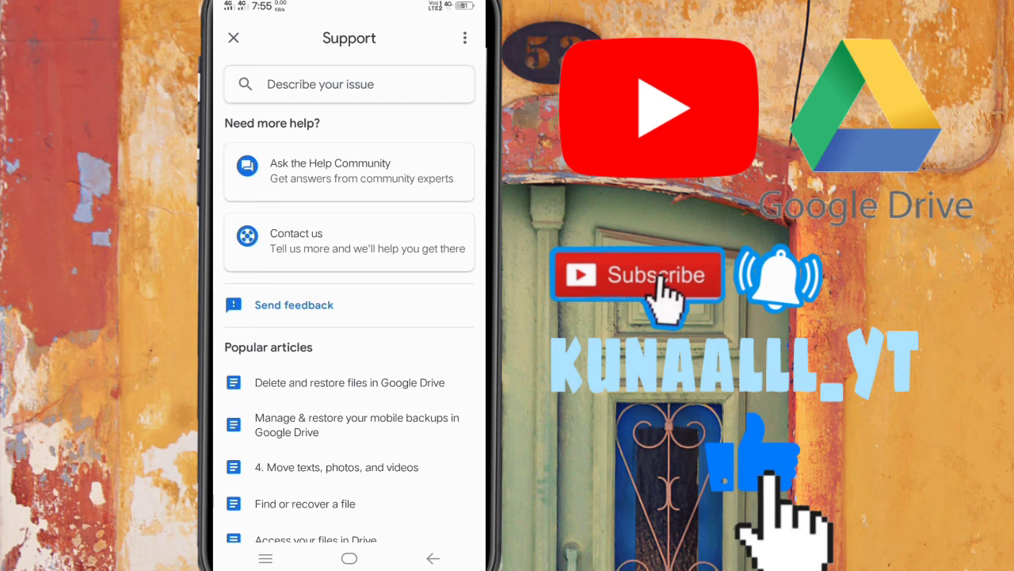
pyautogui.click(233, 37)
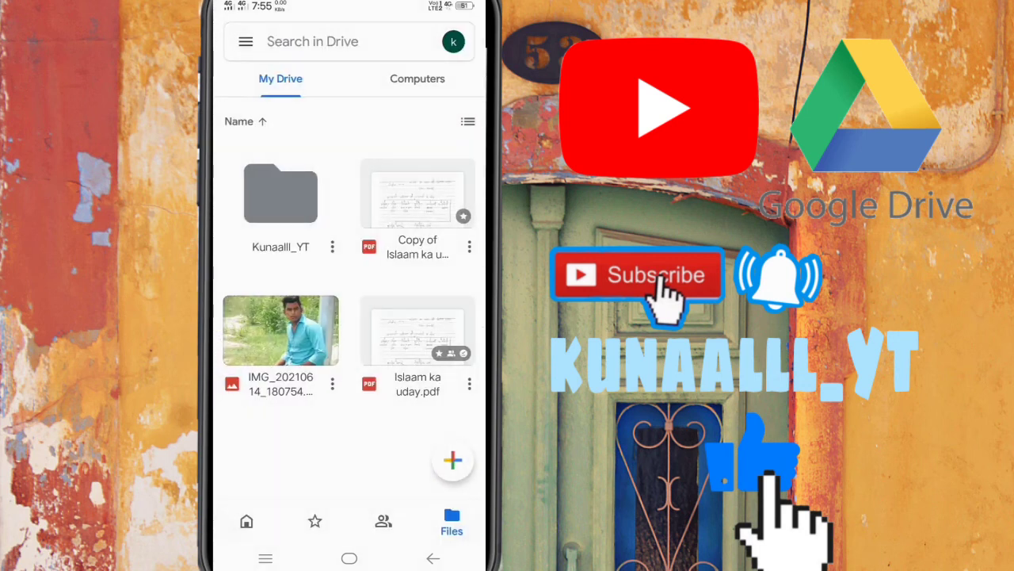
# Step: Scroll through the Storage page's plan list, then go back
pyautogui.click(237, 41)
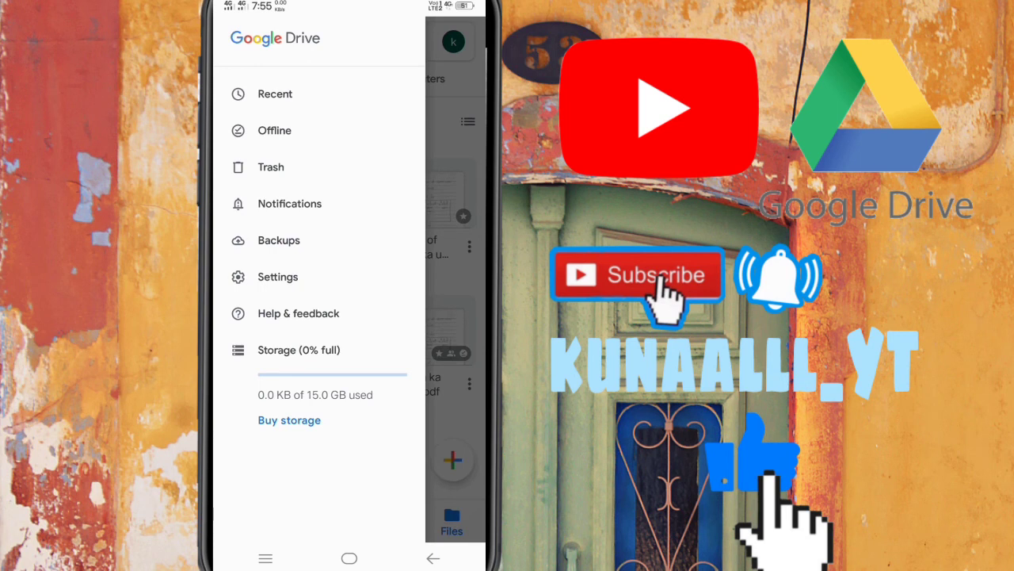
pyautogui.click(298, 350)
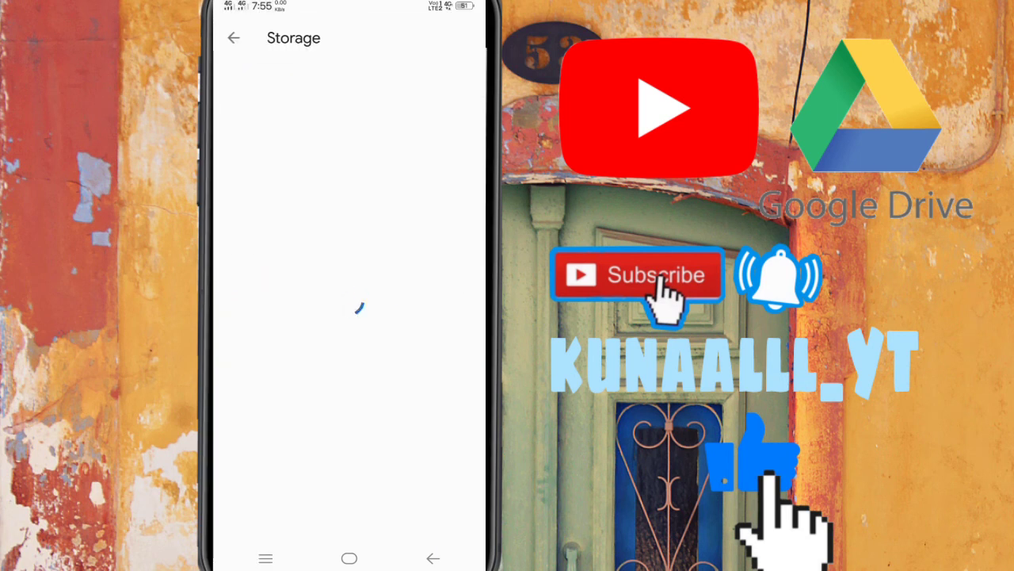
pyautogui.scroll(-5, 381, 374)
pyautogui.scroll(-2, 395, 316)
pyautogui.scroll(-3, 401, 324)
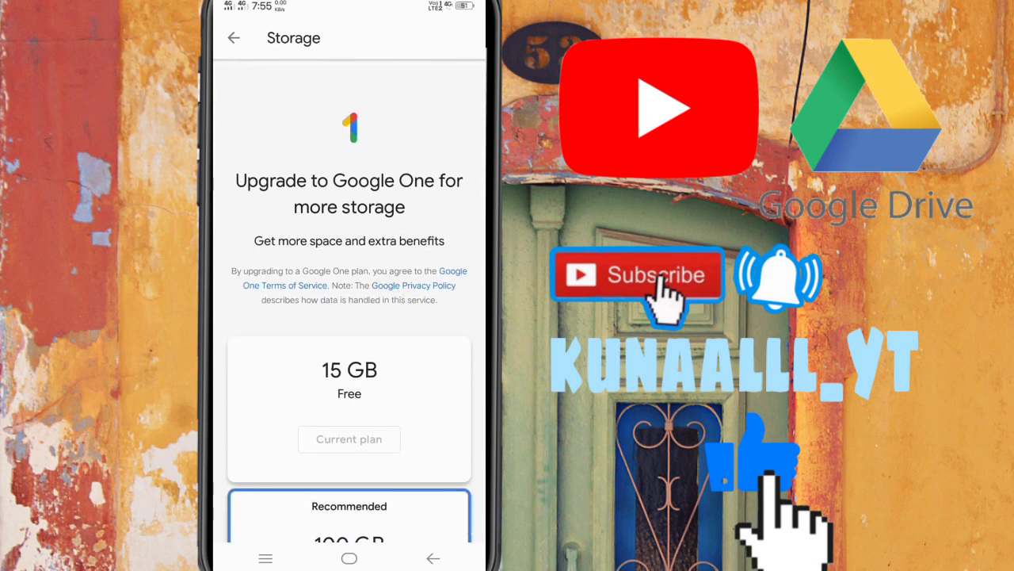
pyautogui.scroll(-1, 398, 343)
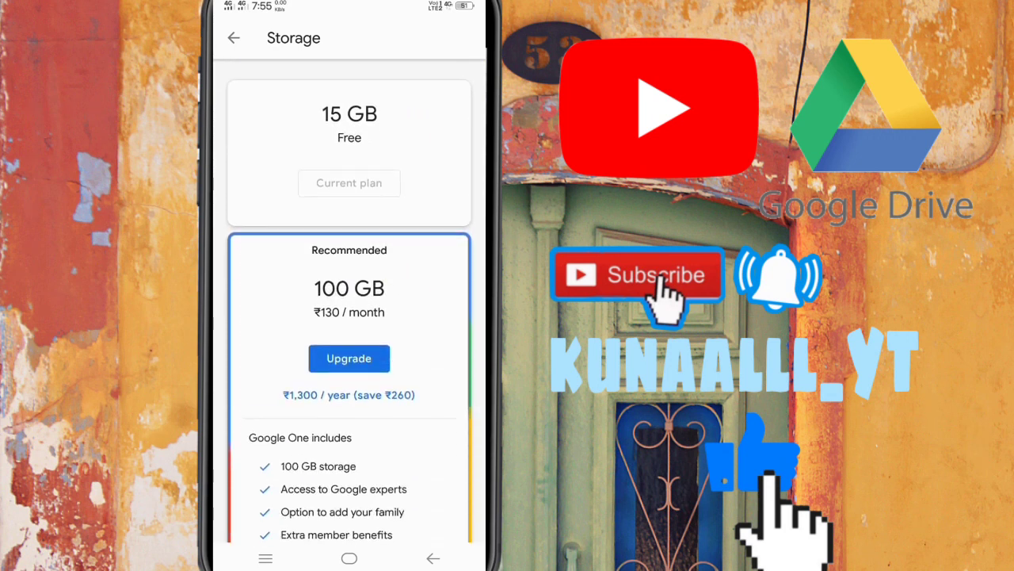
pyautogui.scroll(-2, 403, 301)
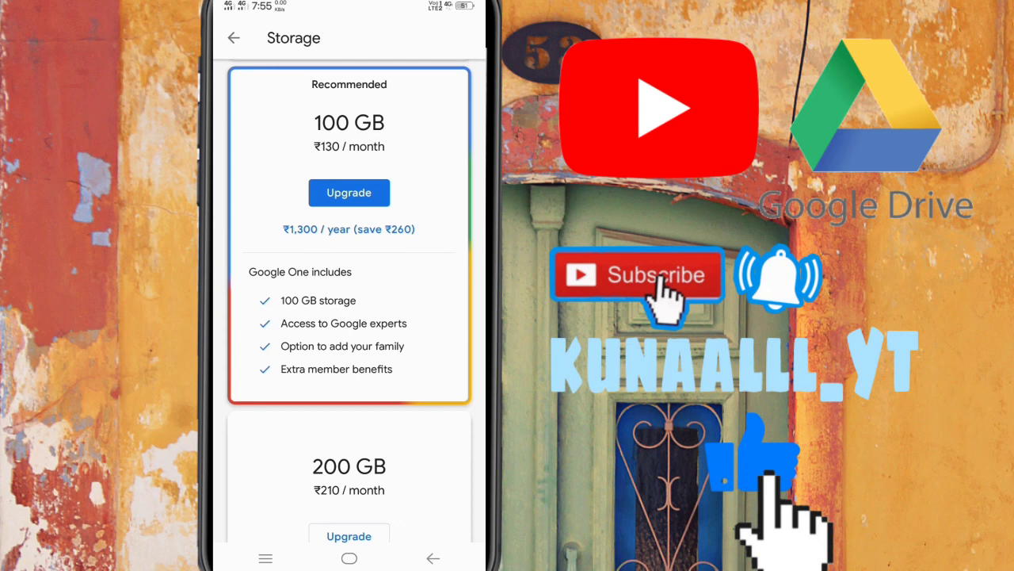
pyautogui.moveTo(379, 437); pyautogui.dragTo(379, 392)
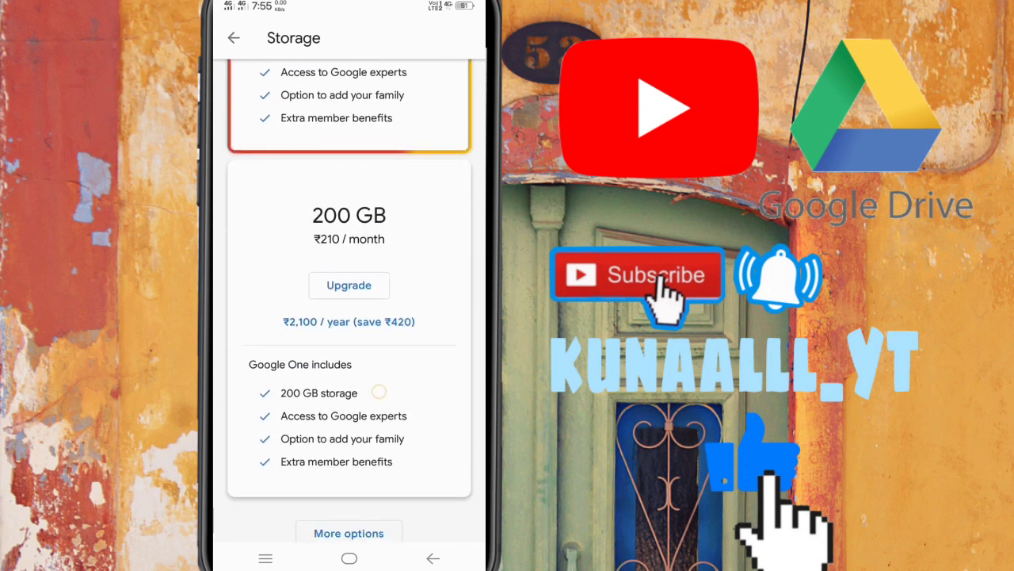
pyautogui.moveTo(385, 475); pyautogui.dragTo(385, 253)
pyautogui.moveTo(384, 523)
pyautogui.mouseDown()
pyautogui.moveTo(385, 428)
pyautogui.moveTo(405, 306)
pyautogui.mouseUp()
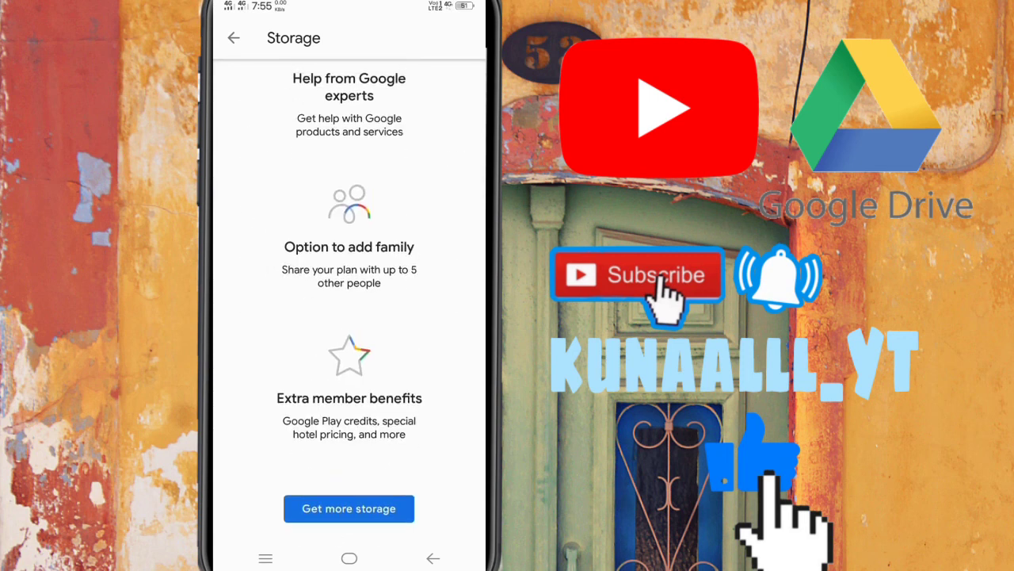
pyautogui.moveTo(412, 292); pyautogui.dragTo(413, 471)
pyautogui.moveTo(397, 238); pyautogui.dragTo(396, 483)
pyautogui.moveTo(402, 301); pyautogui.dragTo(403, 351)
pyautogui.moveTo(403, 238); pyautogui.dragTo(402, 476)
pyautogui.click(234, 38)
# Step: Open Buy storage, show the Annual plan prices, then close Google One
pyautogui.click(240, 39)
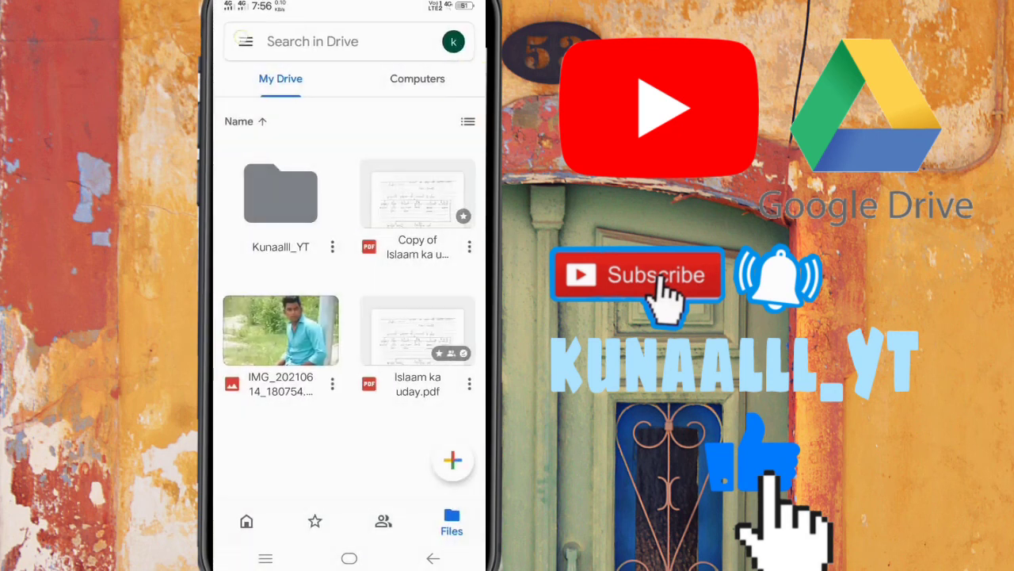
pyautogui.click(289, 420)
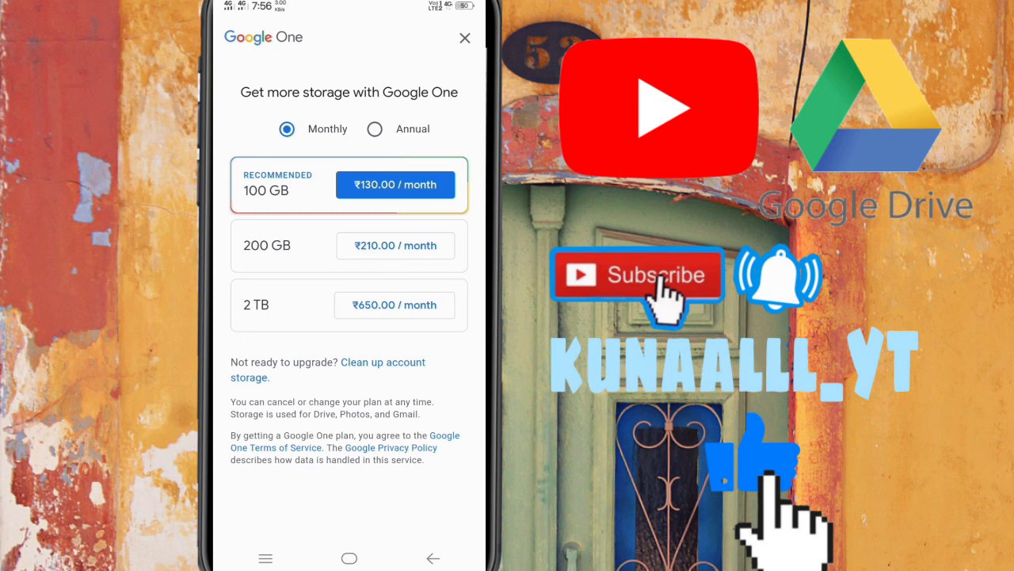
pyautogui.click(374, 129)
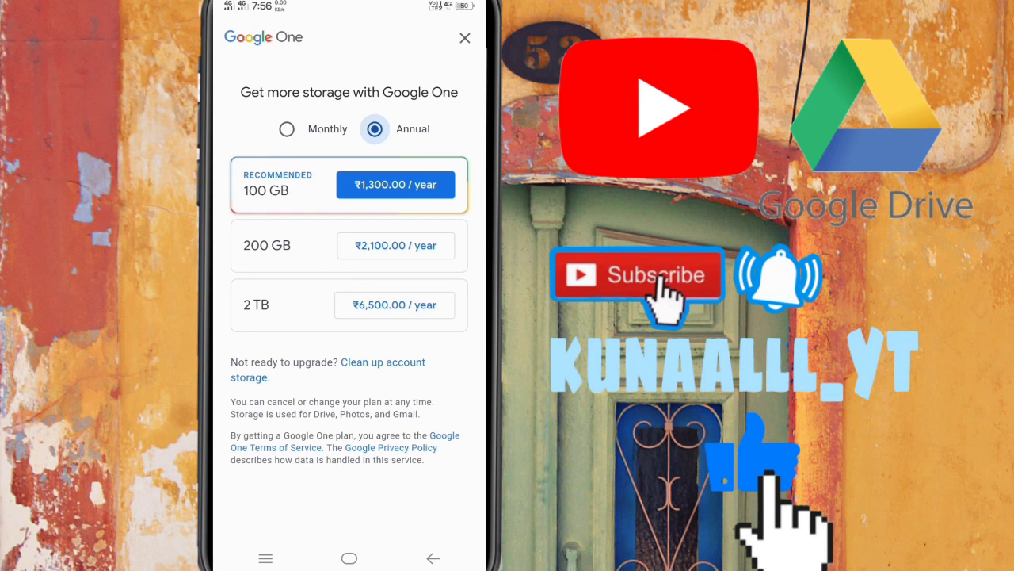
pyautogui.click(465, 37)
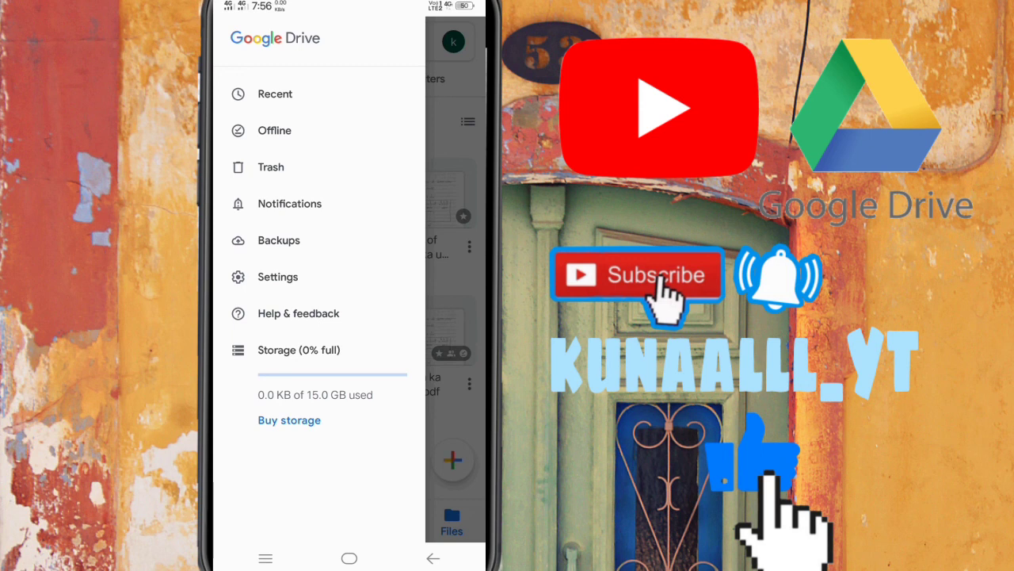
# Step: Close the navigation drawer to return to the My Drive file grid
pyautogui.press('Escape')
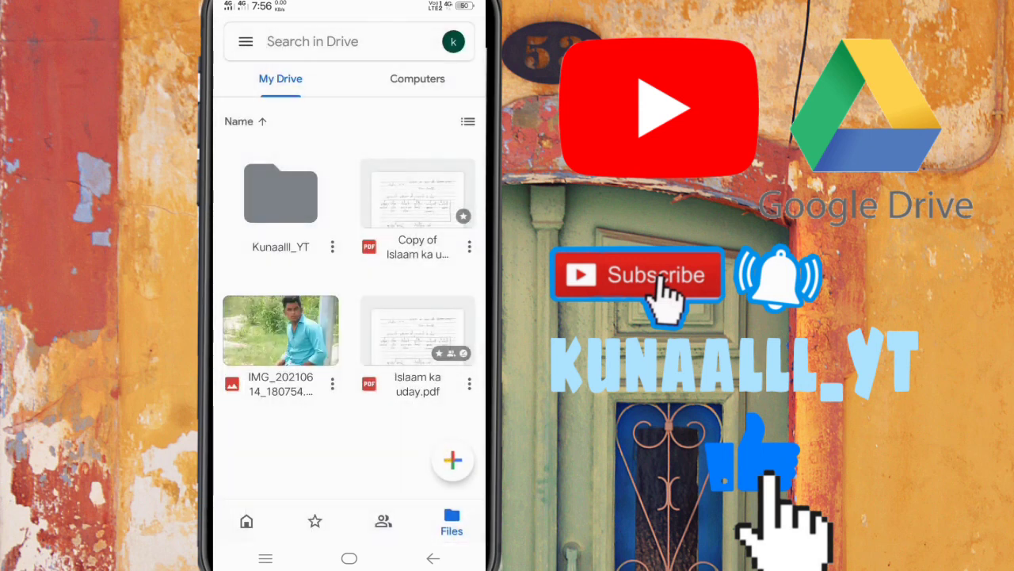